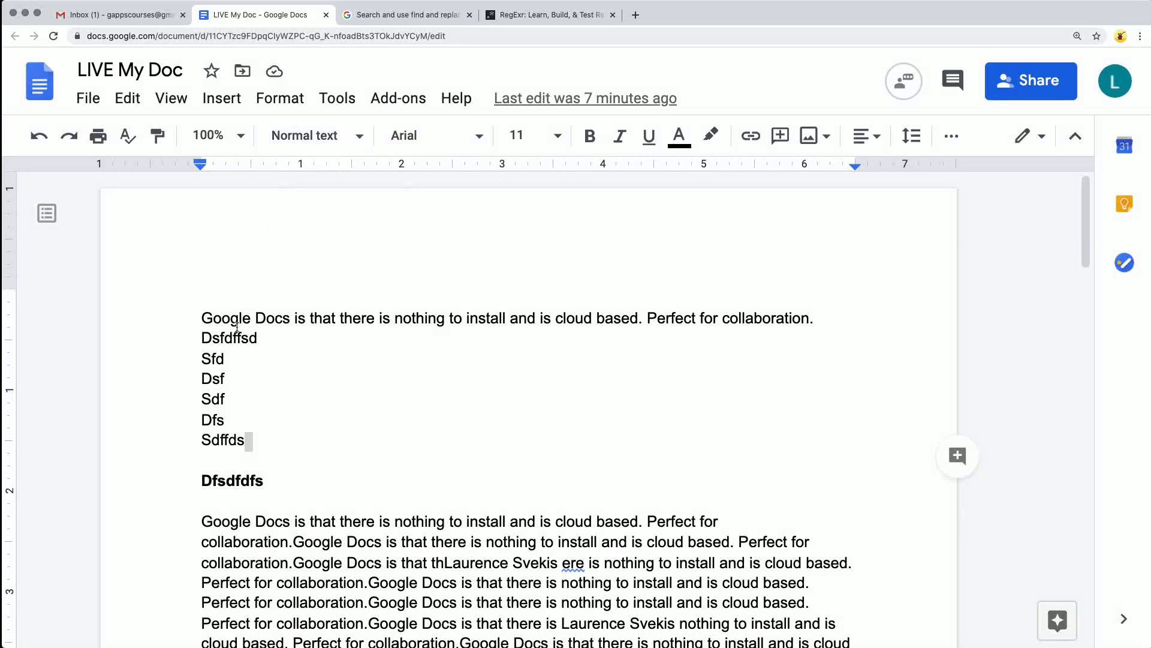
drag(202, 318, 306, 319)
click(310, 135)
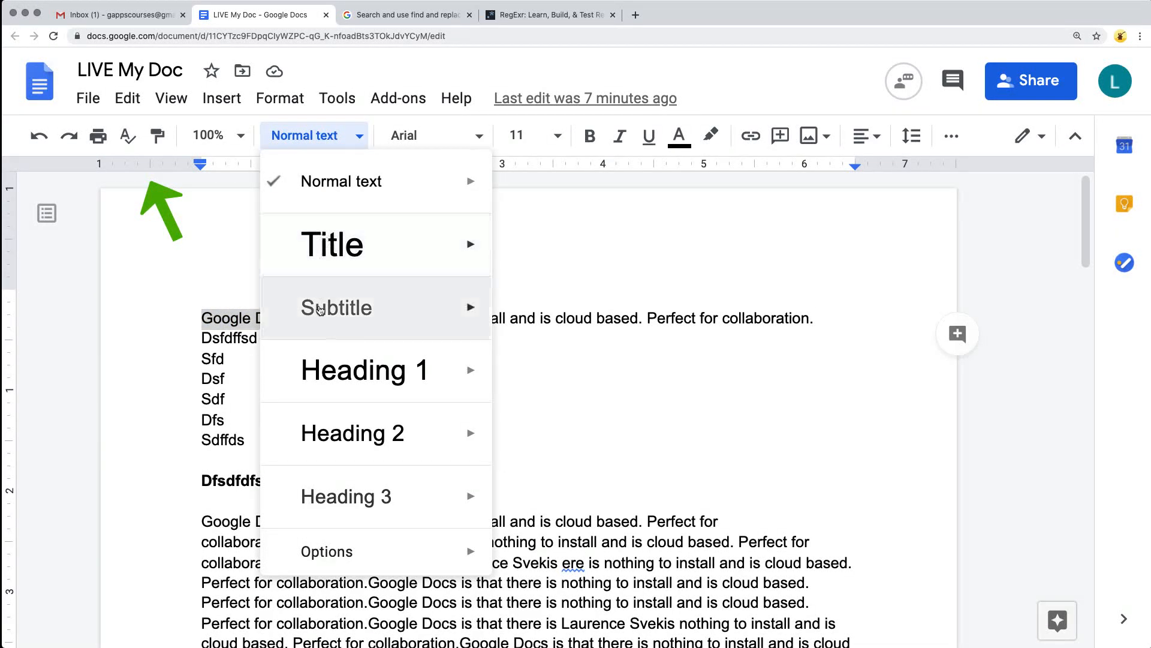
mouse_move(420, 370)
click(577, 310)
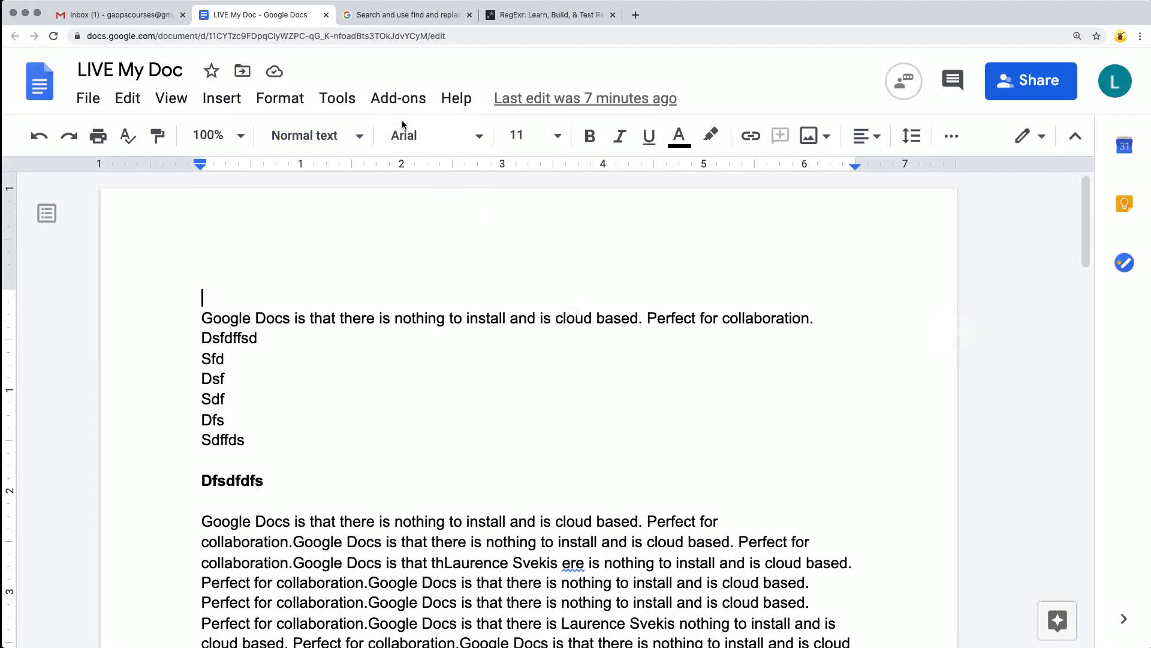
Set the words "Google Docs" at the start of the first line to Source Code Pro, size 14.
drag(292, 317, 202, 318)
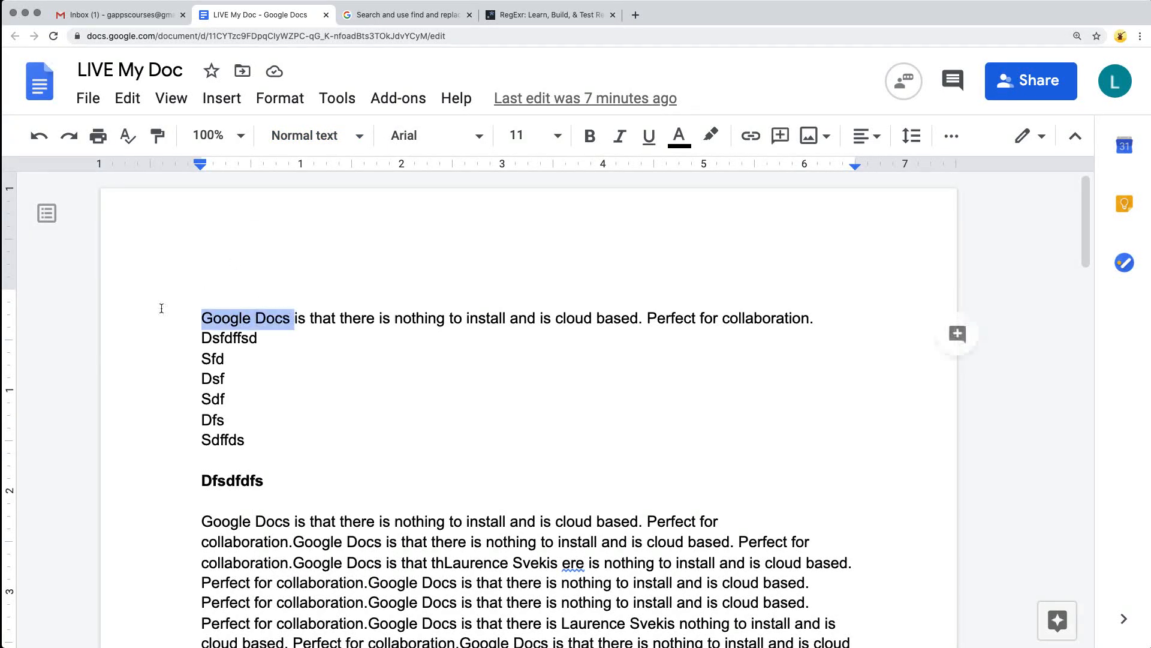
click(471, 136)
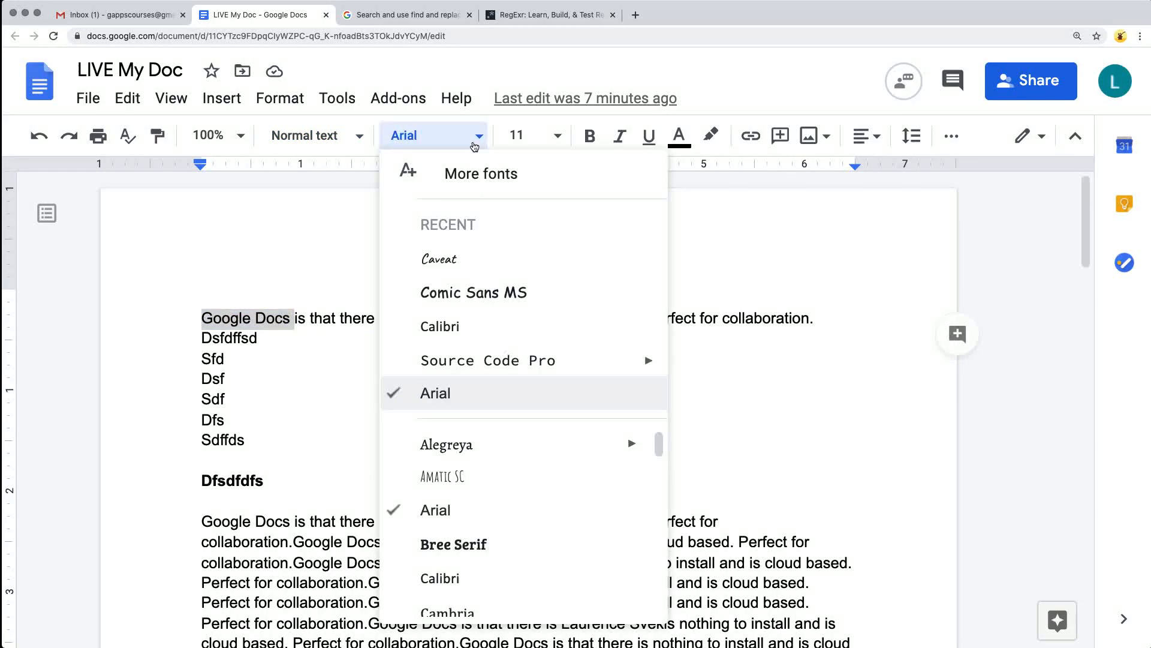
click(461, 367)
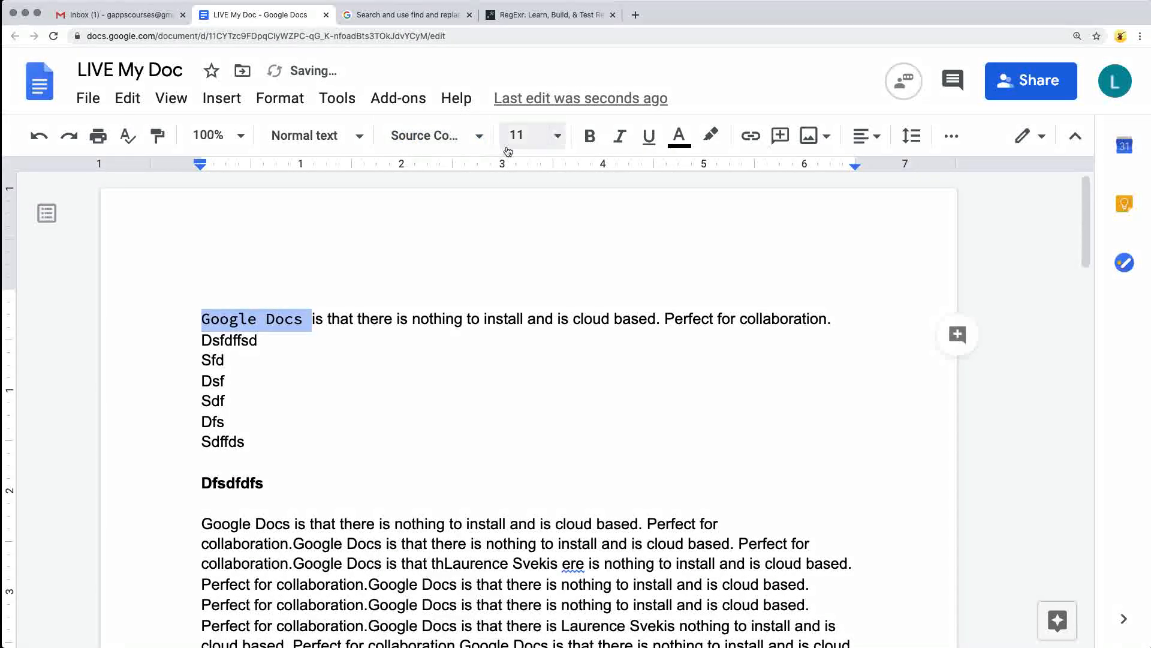
click(557, 136)
click(527, 339)
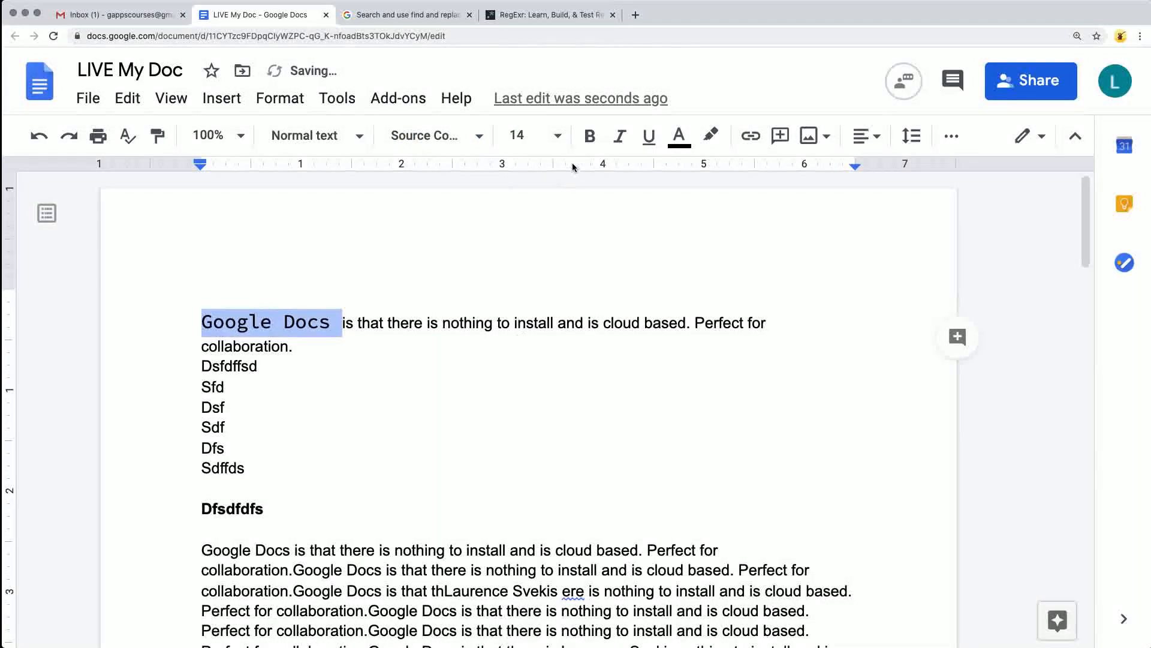
Make the selected words "Google Docs" in the first line bold, italic and underlined.
click(590, 136)
click(619, 138)
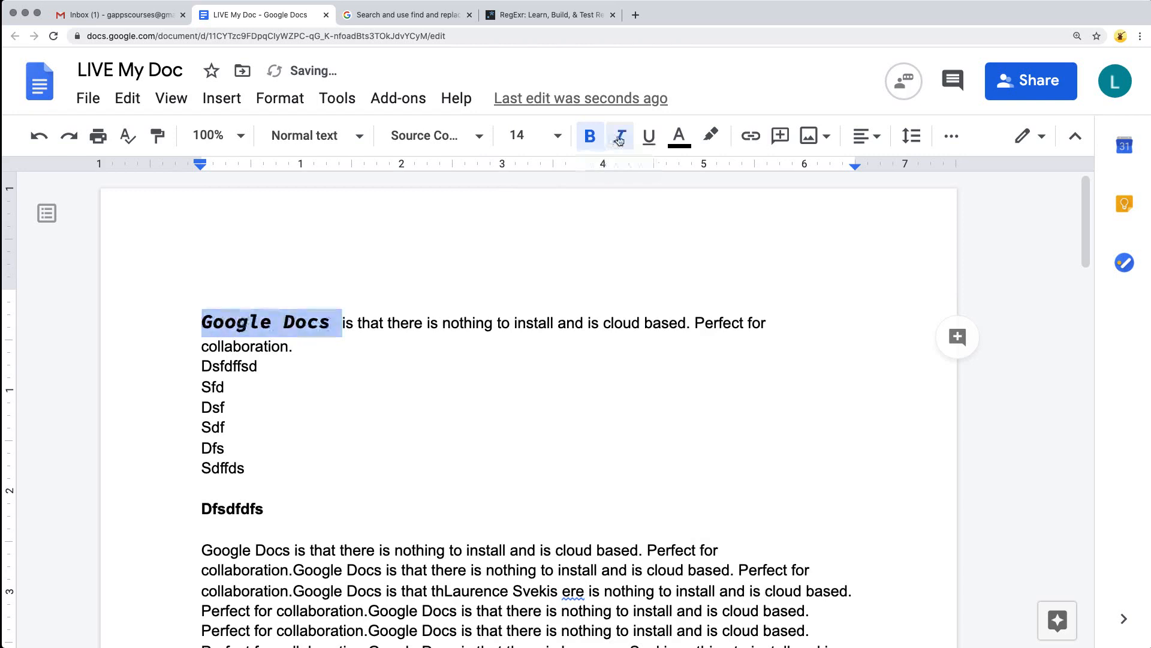
click(649, 137)
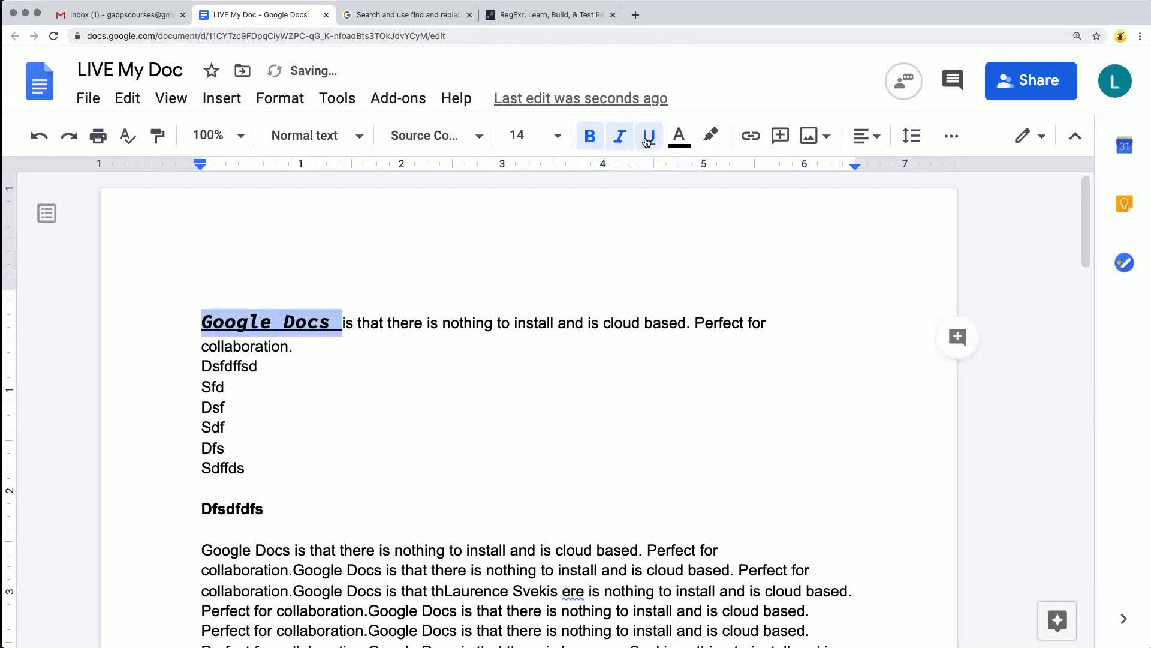
Color the words "Google Docs" in the first line red and highlight them in yellow.
click(676, 144)
click(712, 195)
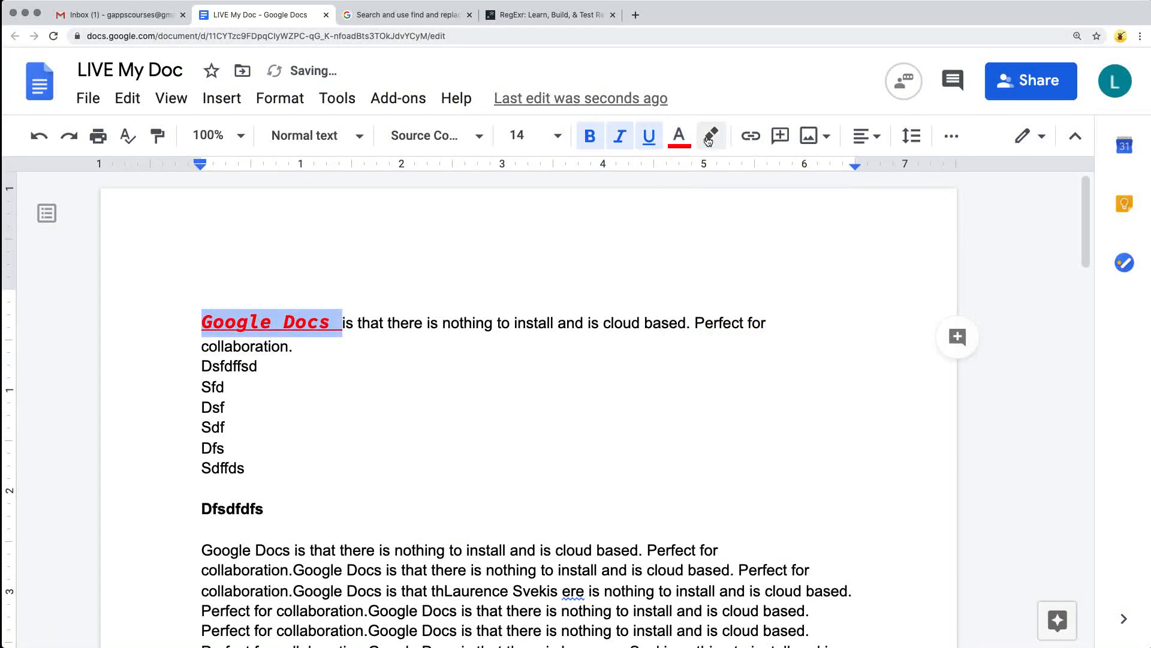
click(710, 140)
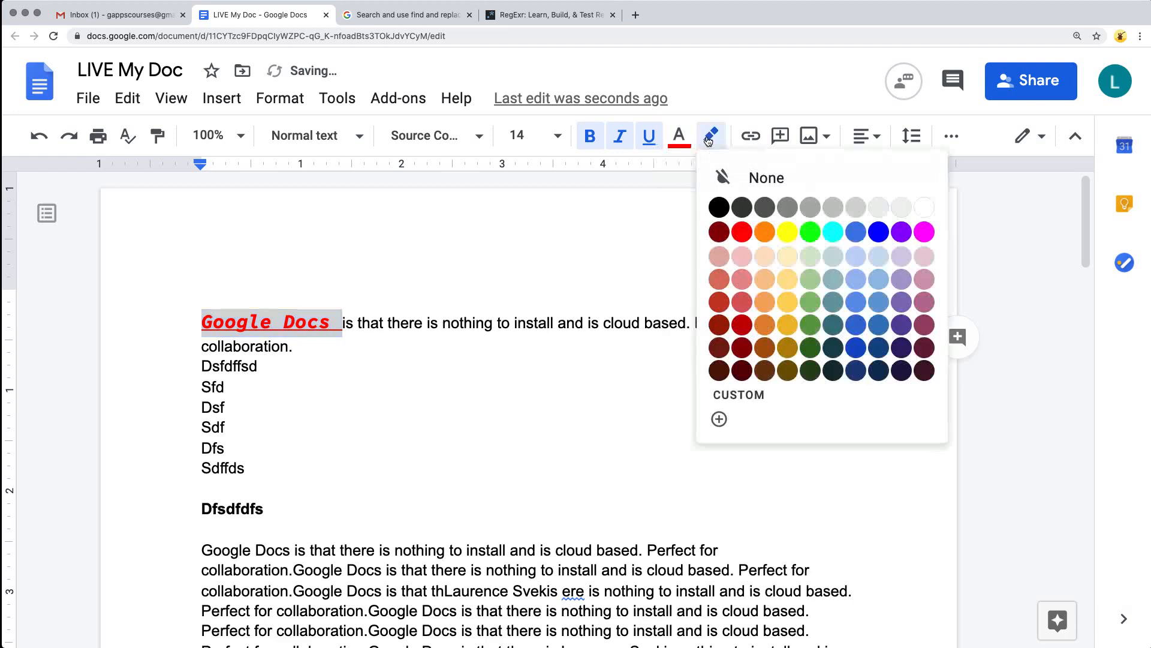
click(780, 230)
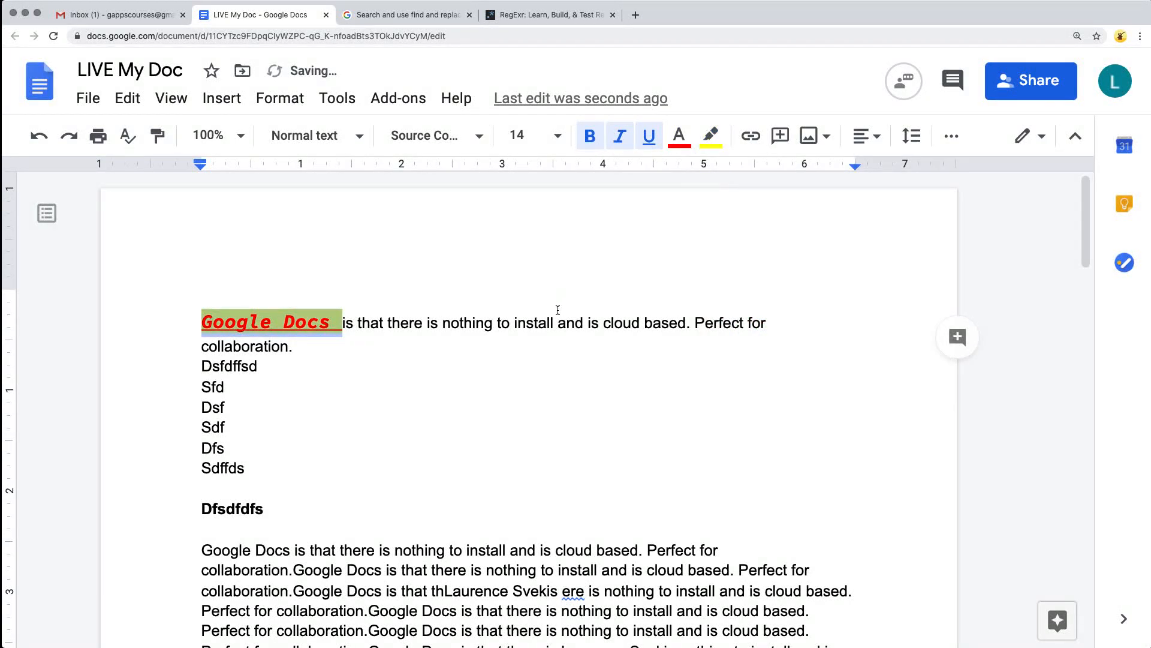
click(466, 306)
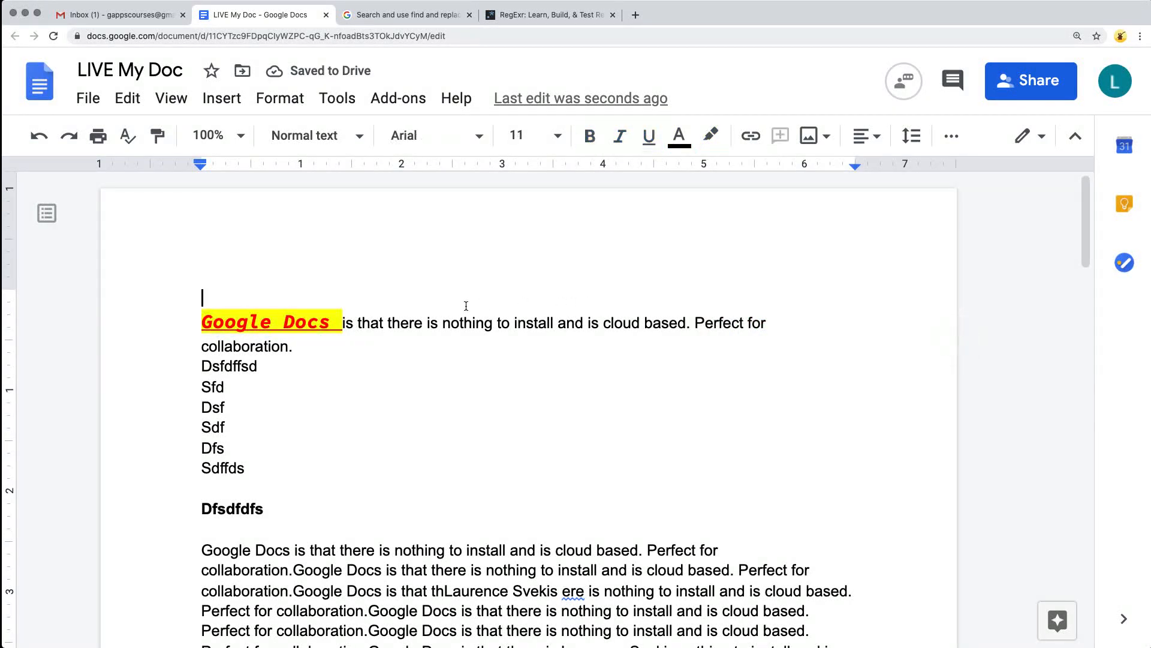
click(1076, 135)
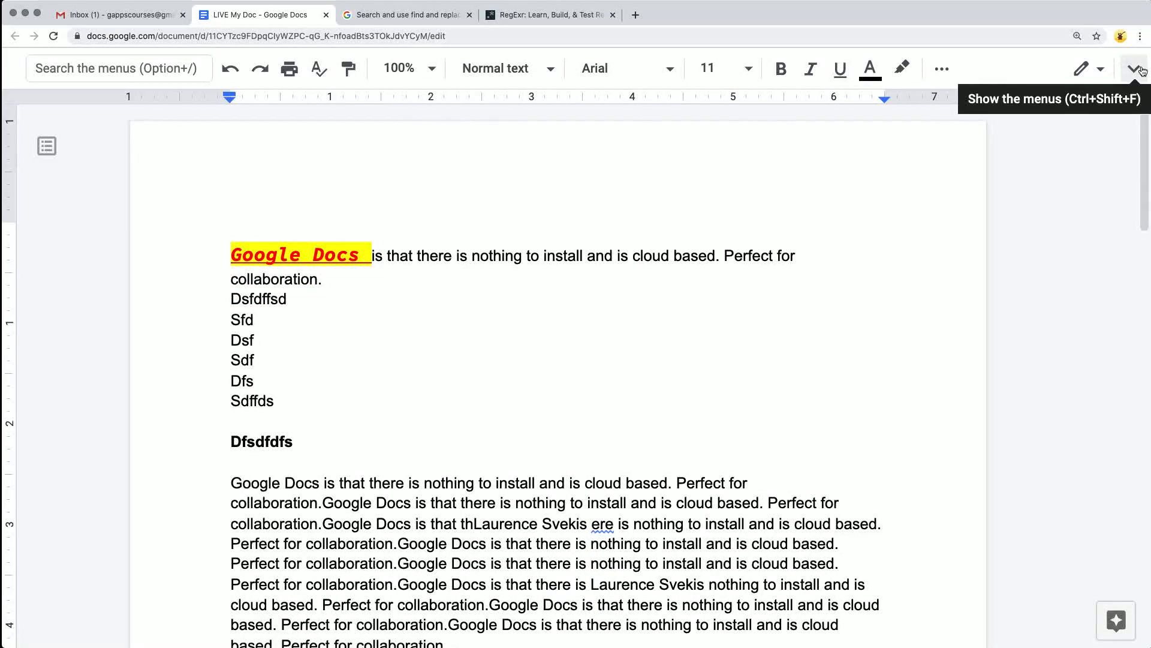
click(1134, 68)
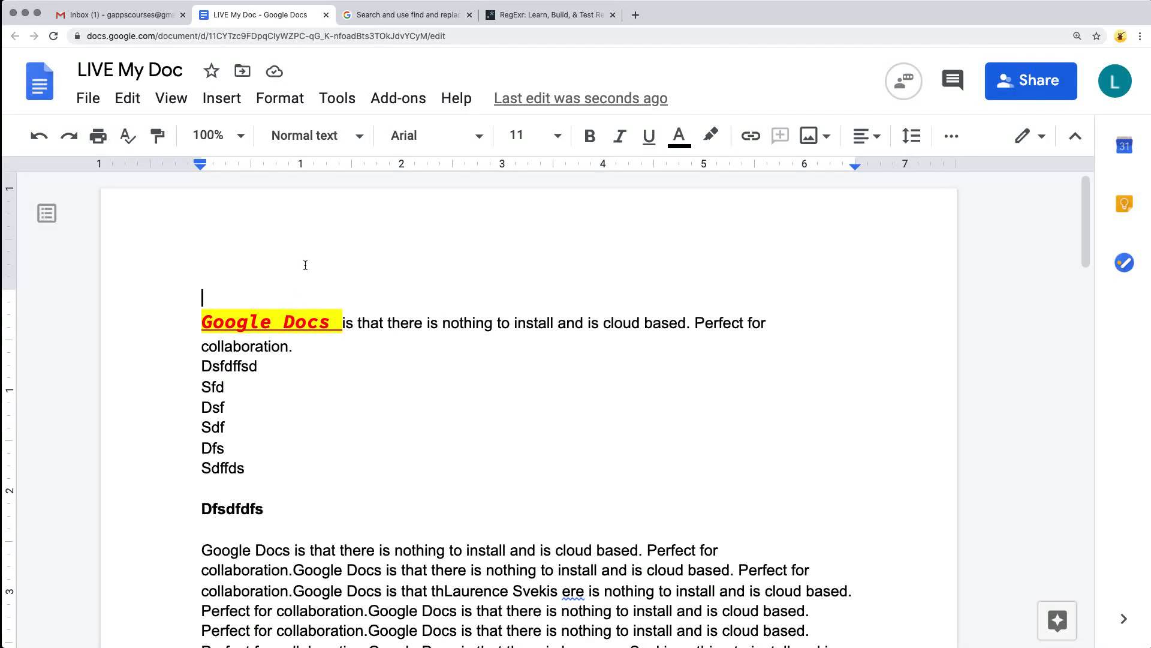
click(266, 101)
mouse_move(293, 132)
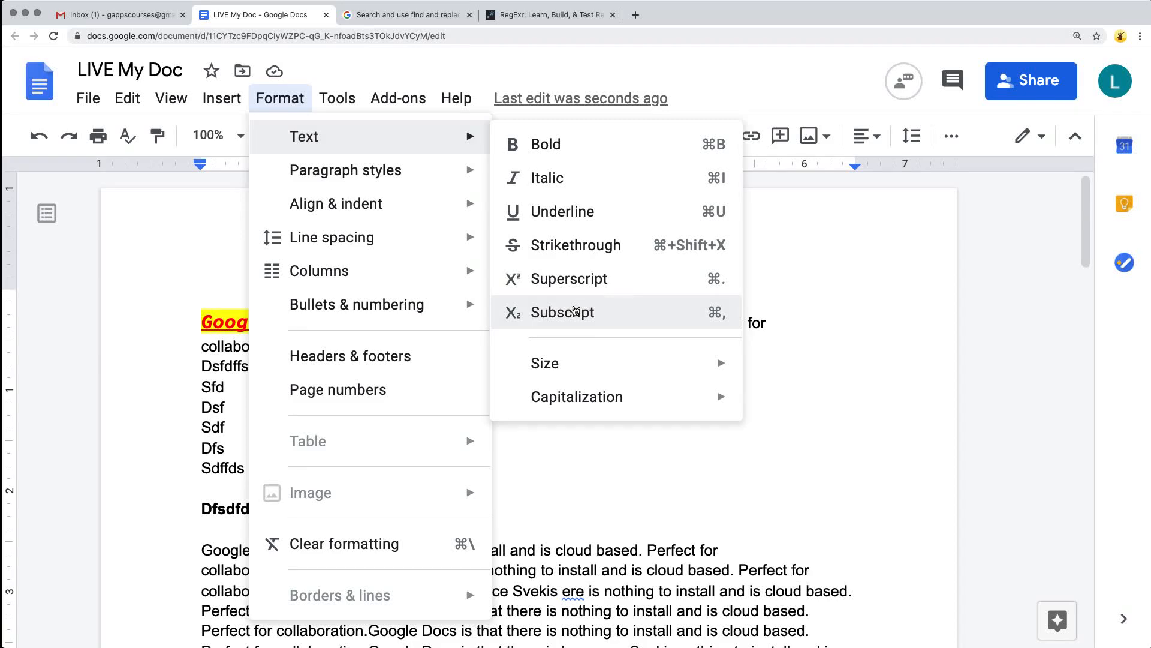
mouse_move(567, 365)
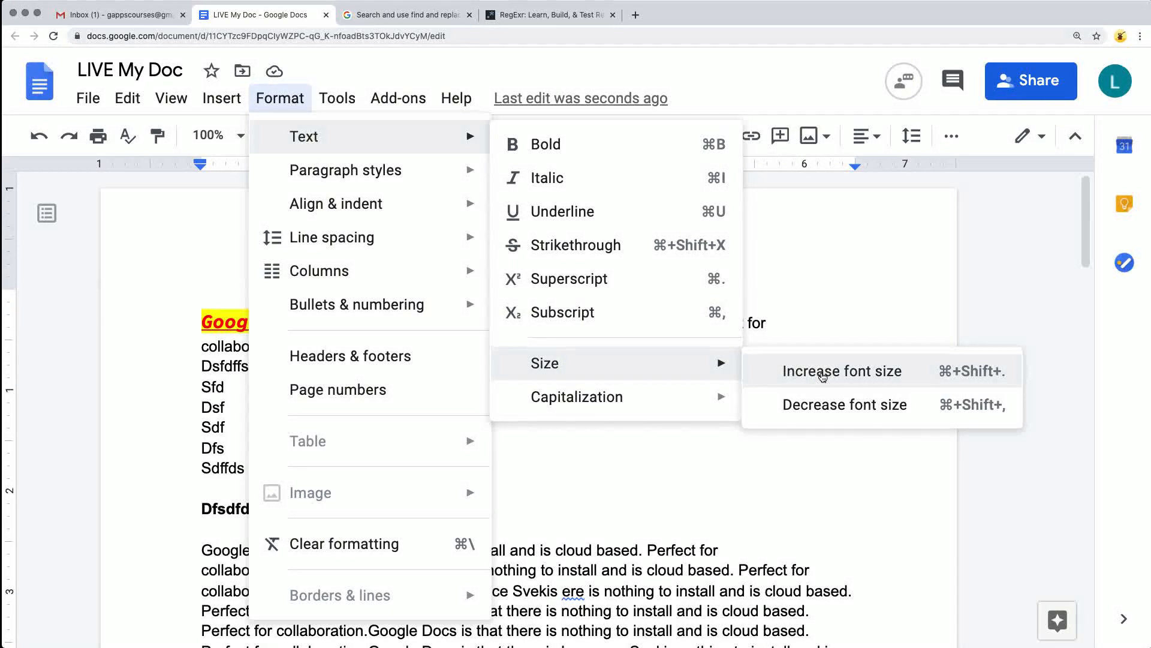
mouse_move(704, 395)
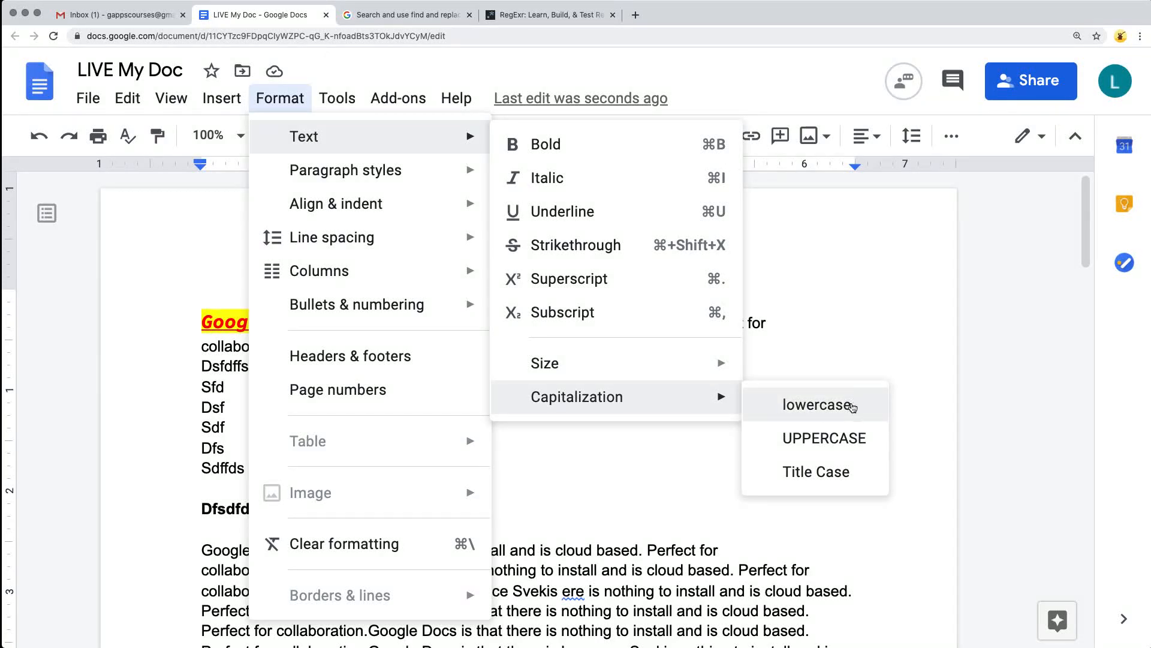
click(817, 407)
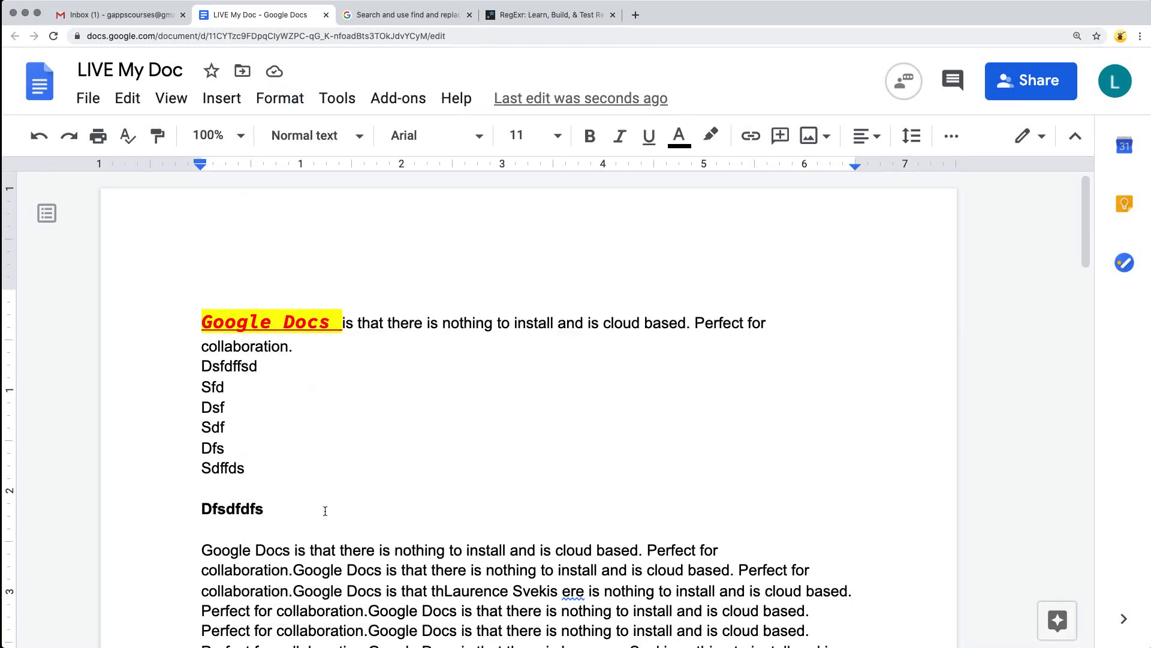
Convert the text from the top of the document through "Google Docs is that" below the bold heading to lowercase.
drag(335, 550, 178, 239)
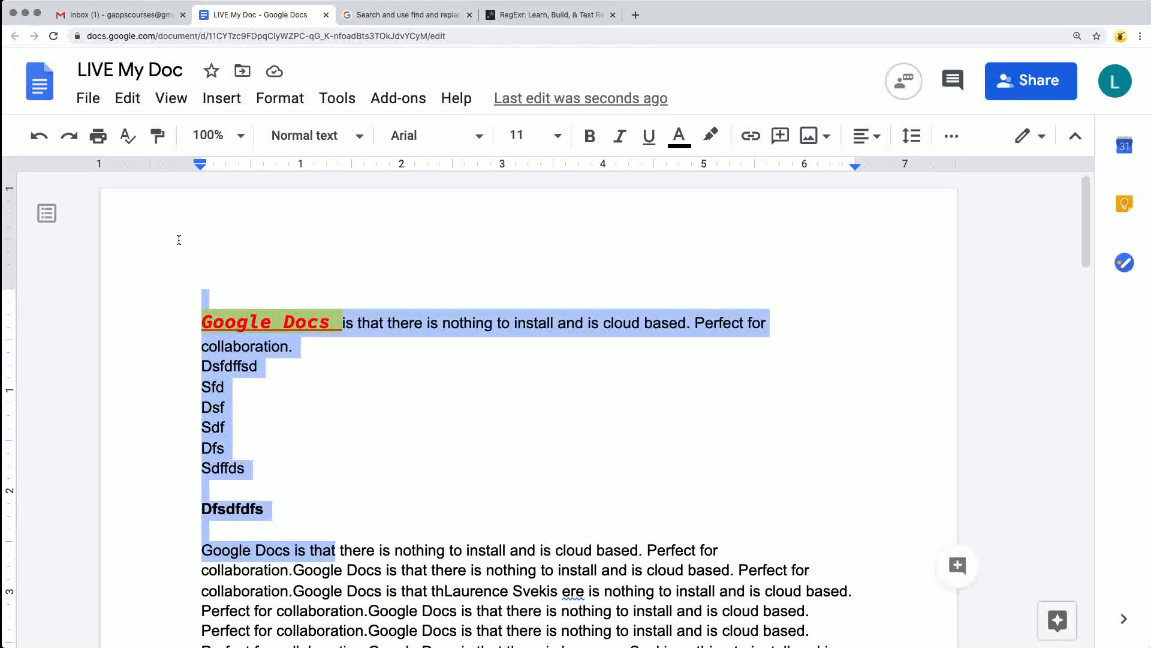
click(275, 100)
mouse_move(621, 396)
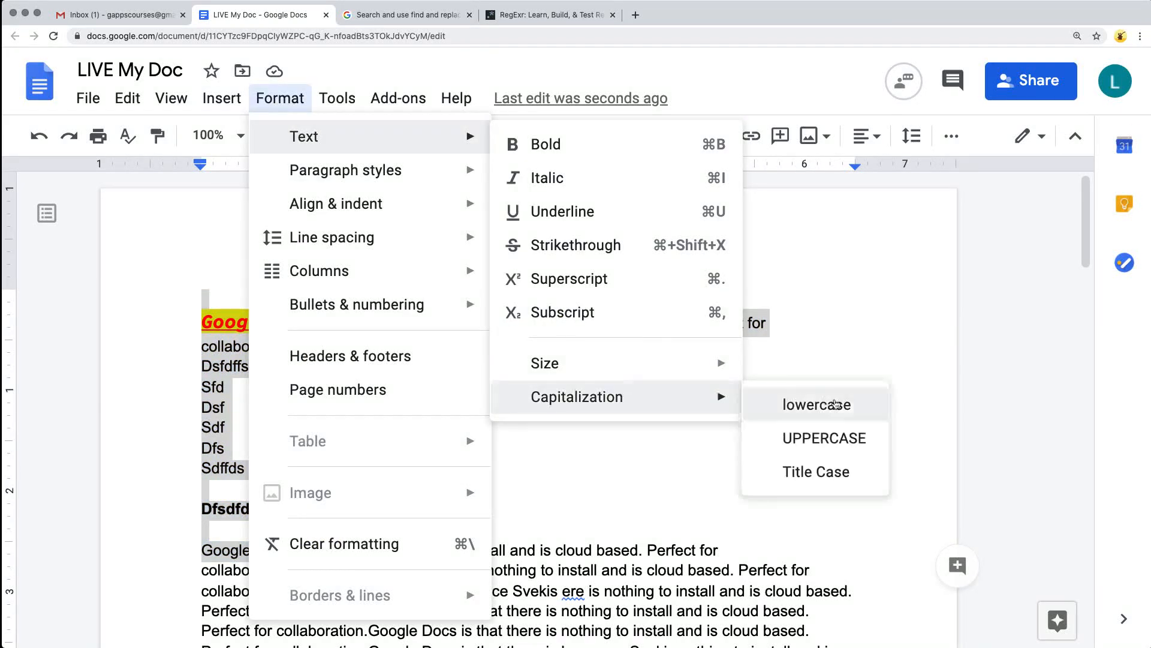
click(836, 406)
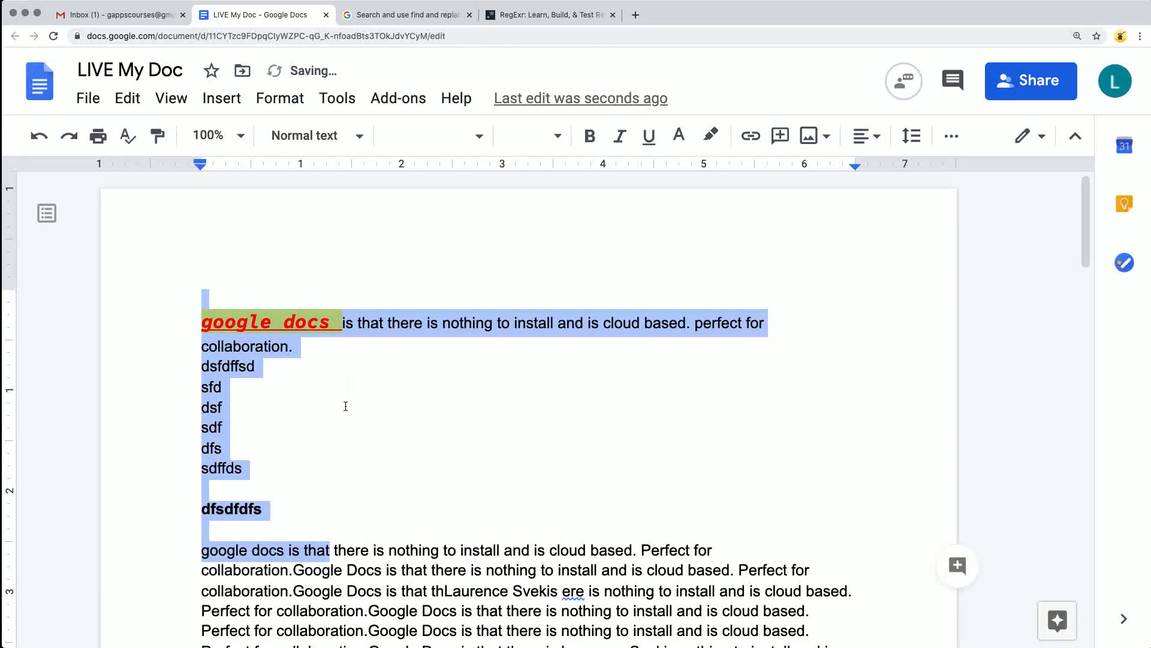
Change the capitalization of the selected text, from the document's top through "google docs is that", to Title Case.
scroll(313, 370, down, 2)
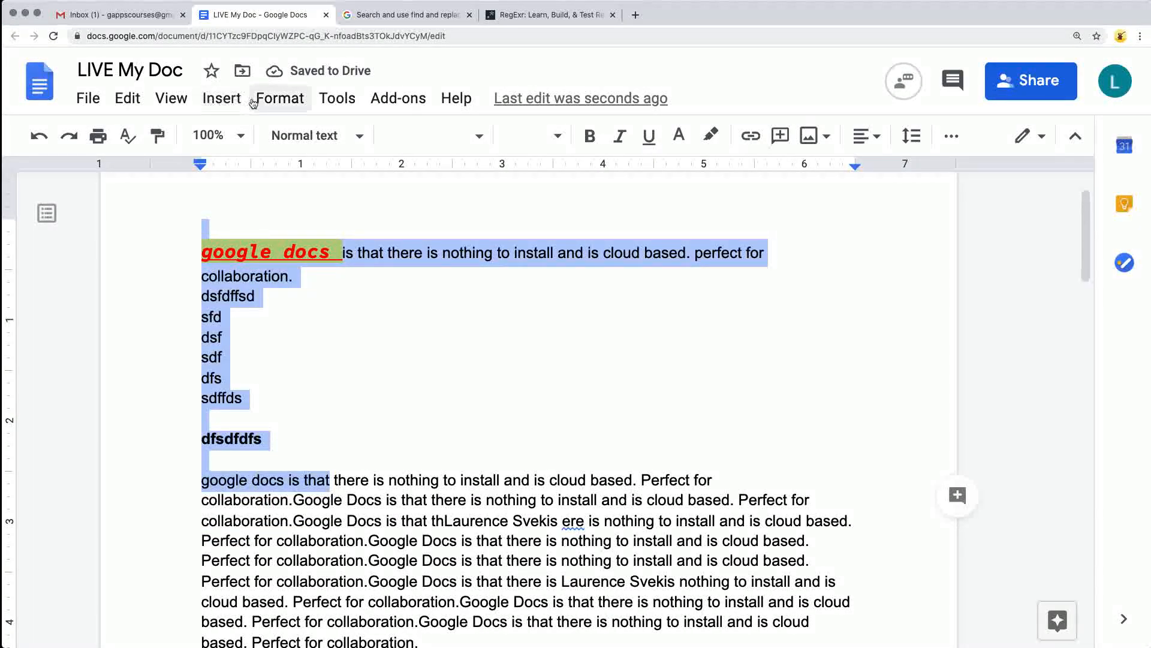
click(283, 101)
mouse_move(359, 137)
mouse_move(627, 400)
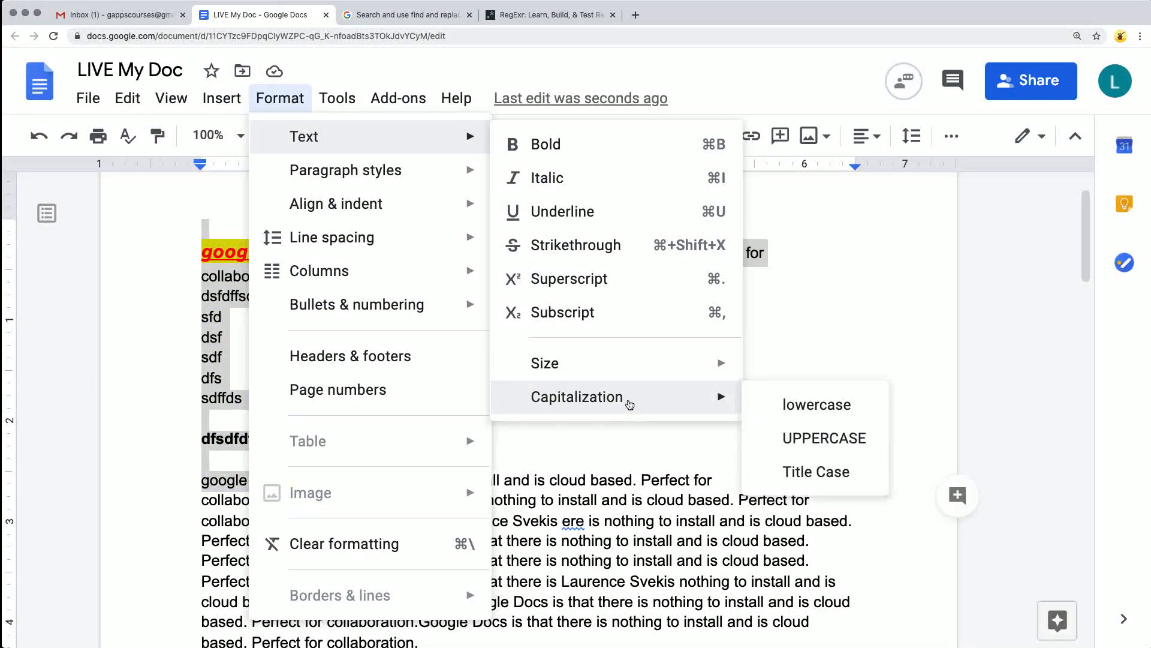
click(807, 473)
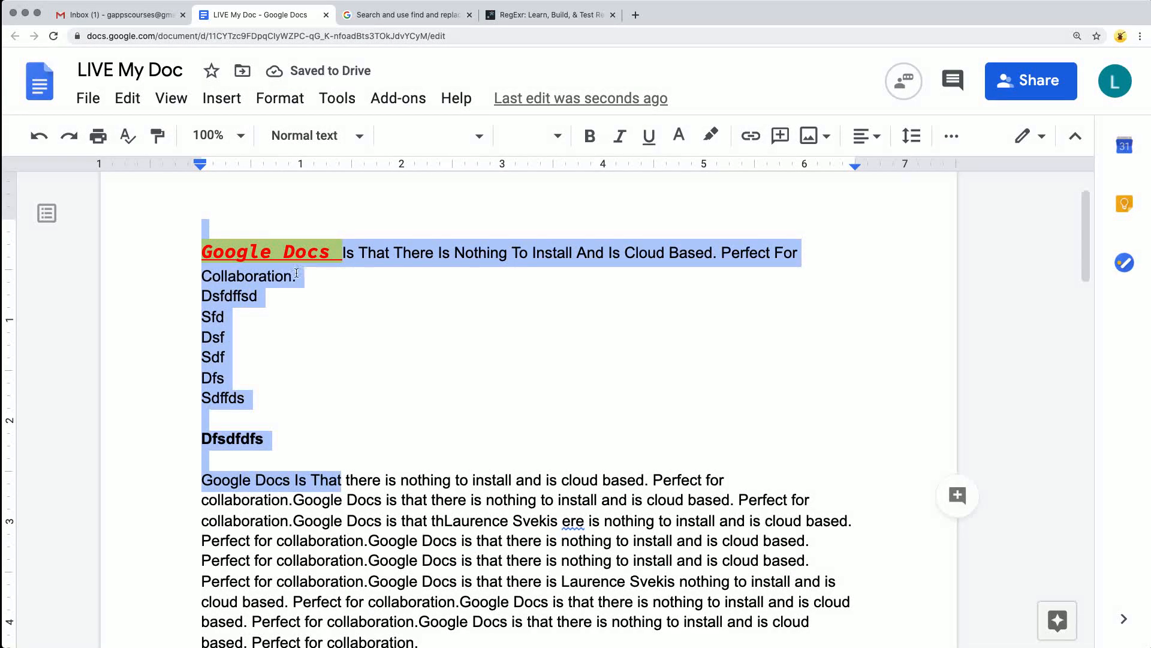
Try UPPERCASE capitalization on the selected opening text and undo it.
click(280, 98)
mouse_move(303, 137)
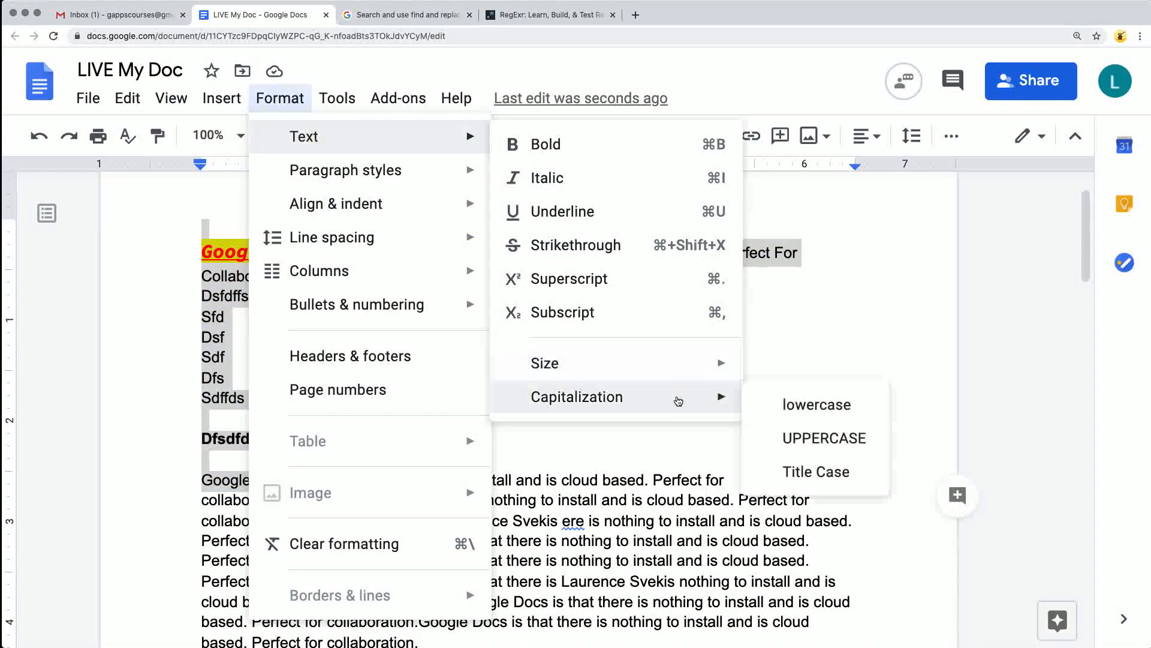
click(815, 434)
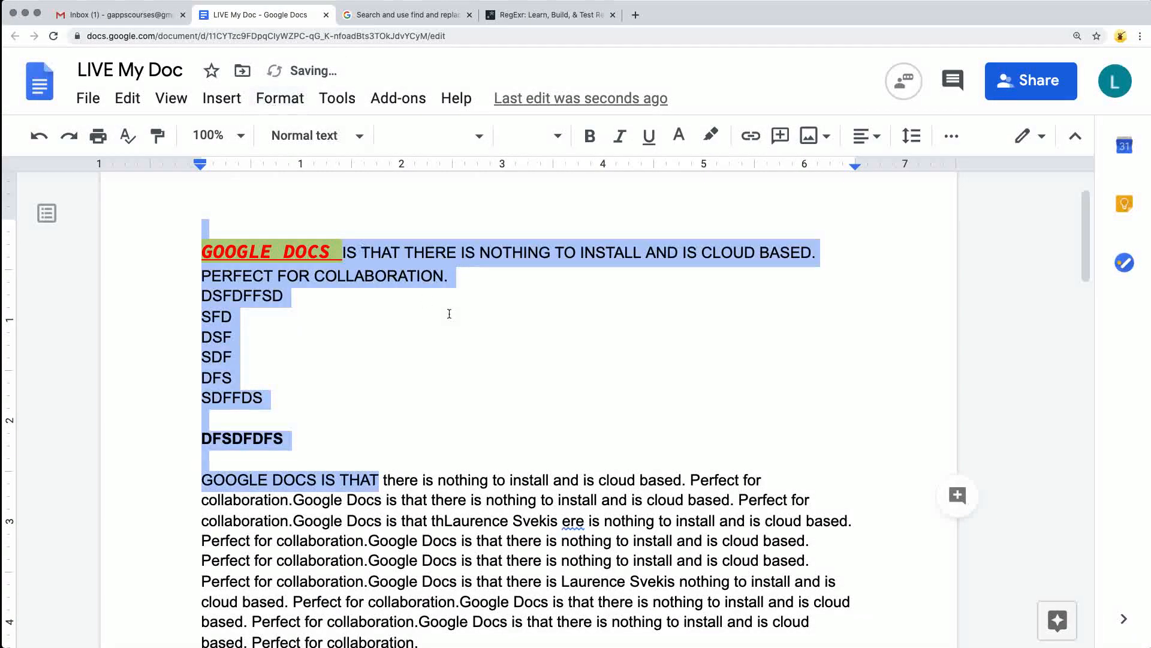
key(ctrl+z)
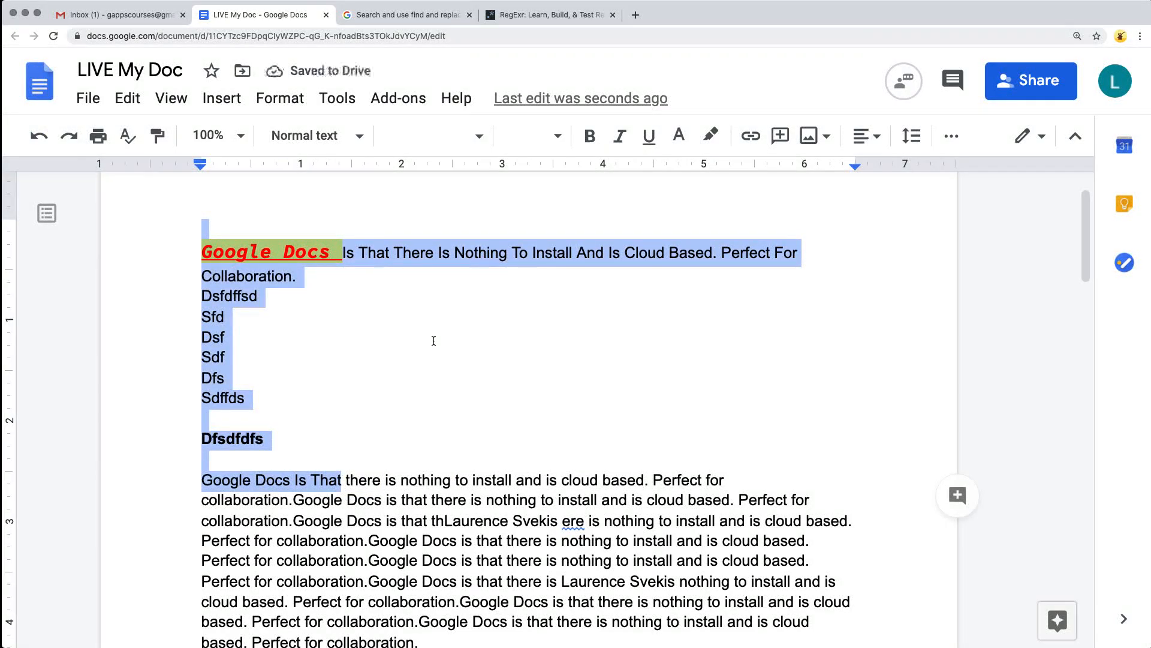
Make the text from the third line of the paragraph below "Dfsdfdfs" through the following single-line paragraph bold and italic.
scroll(433, 340, down, 5)
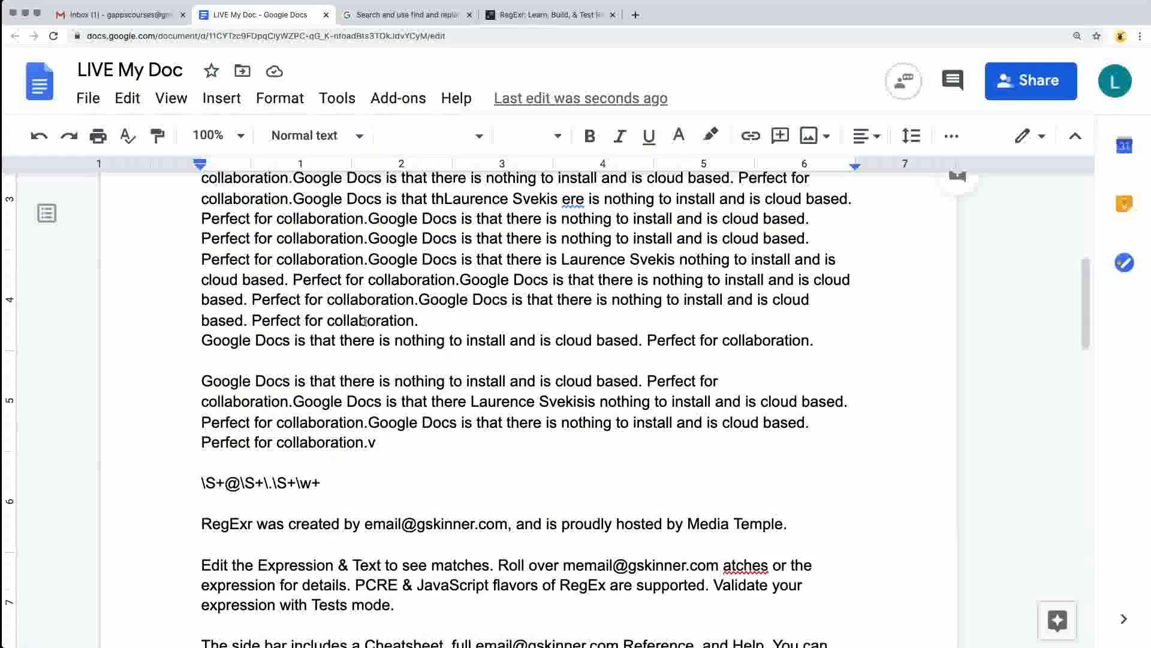
scroll(395, 377, up, 3)
click(396, 378)
scroll(396, 378, down, 2)
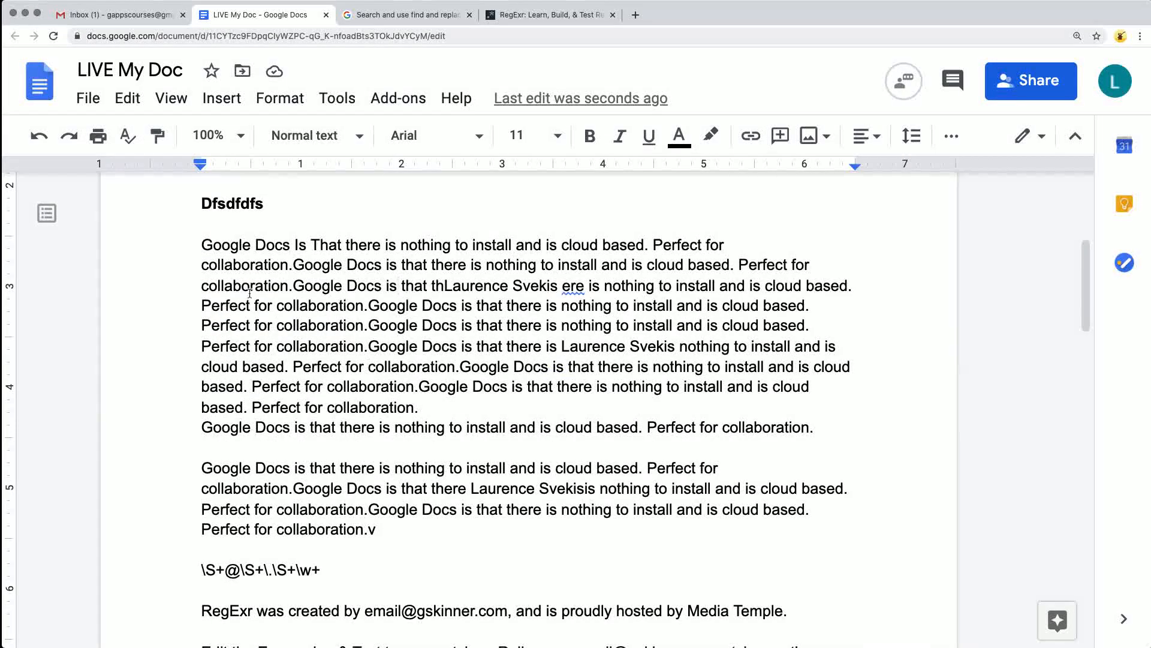
drag(214, 283, 835, 435)
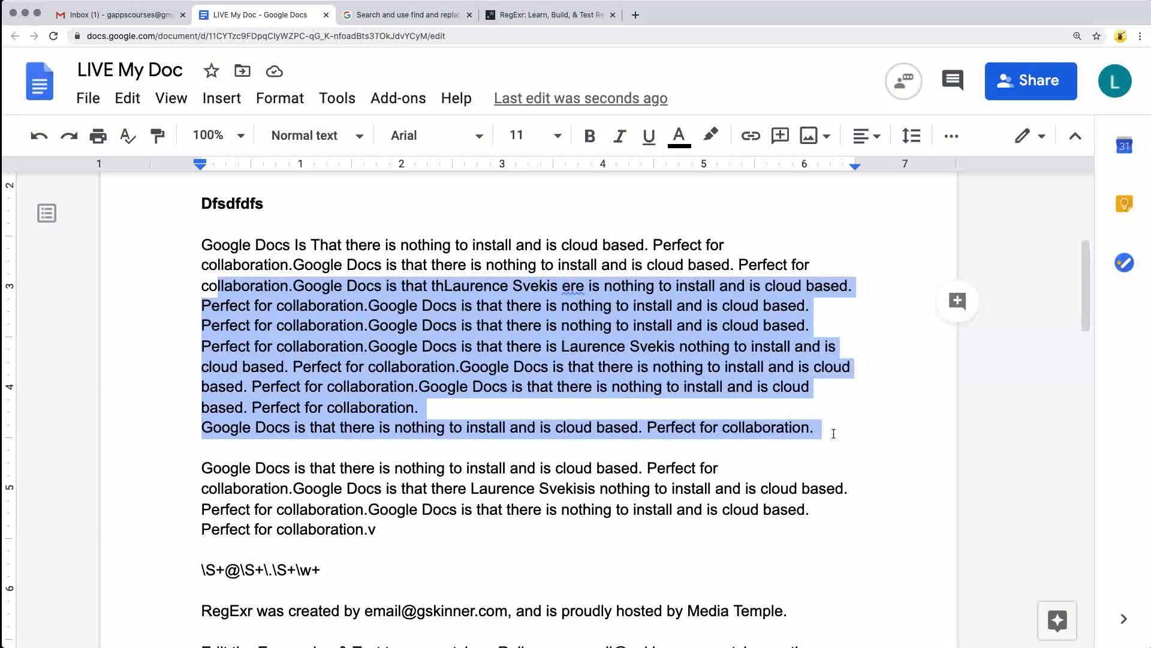
click(588, 139)
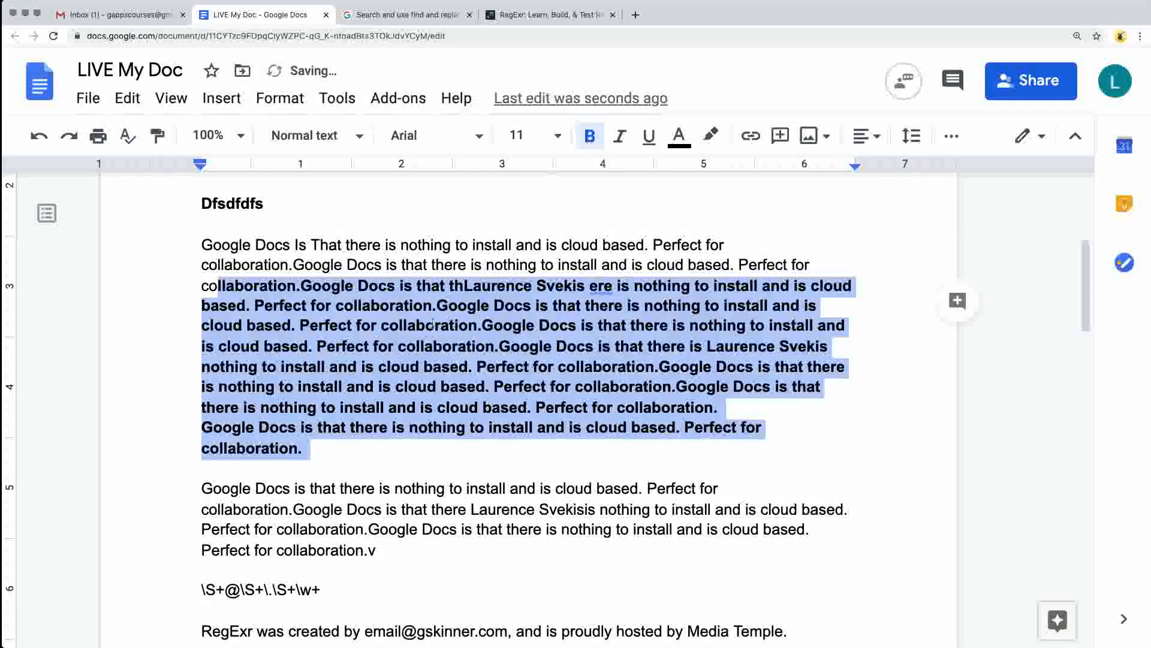
click(620, 136)
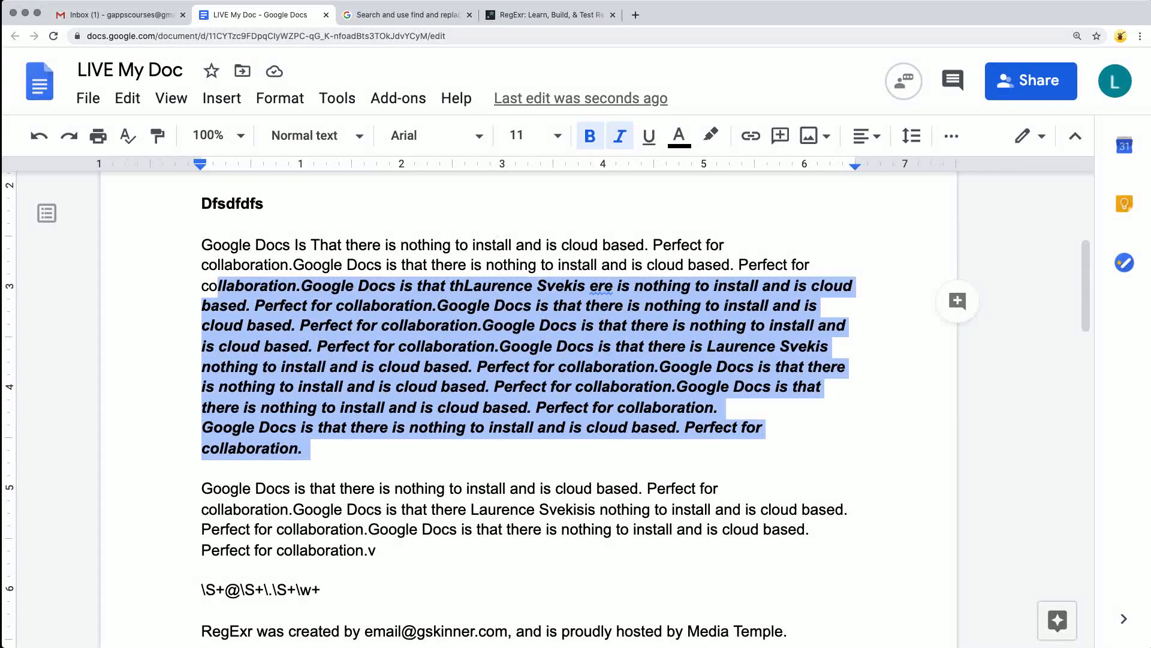
Apply the Title paragraph style to the bold "Dfsdfdfs" line.
click(279, 242)
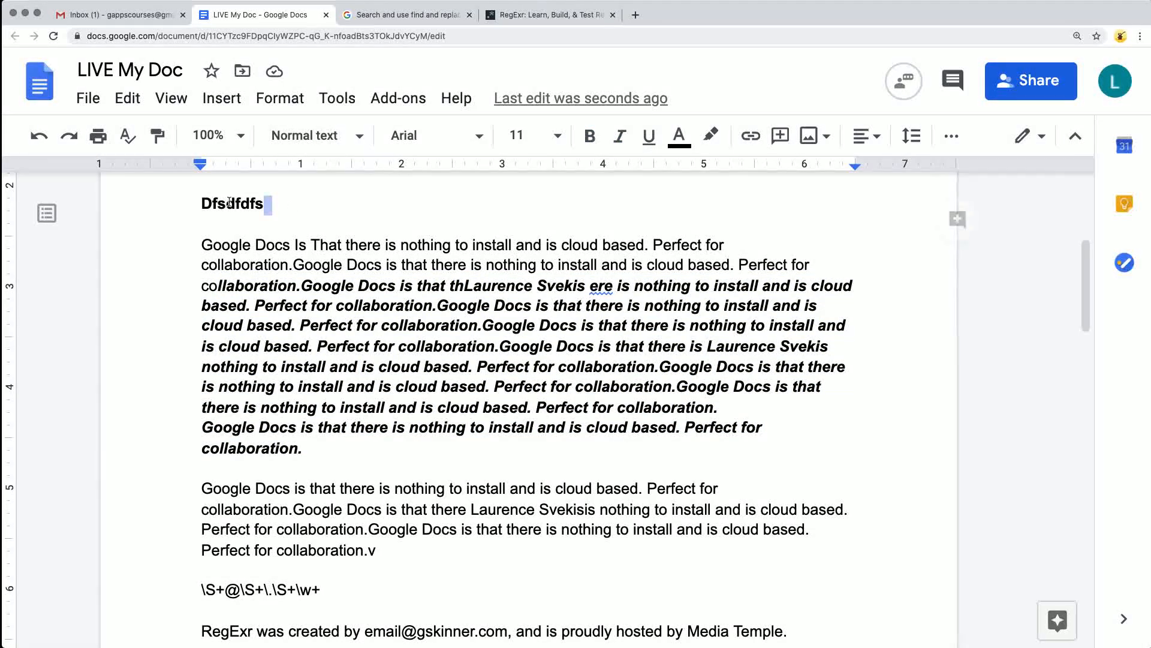
drag(268, 204, 202, 204)
click(302, 137)
click(314, 246)
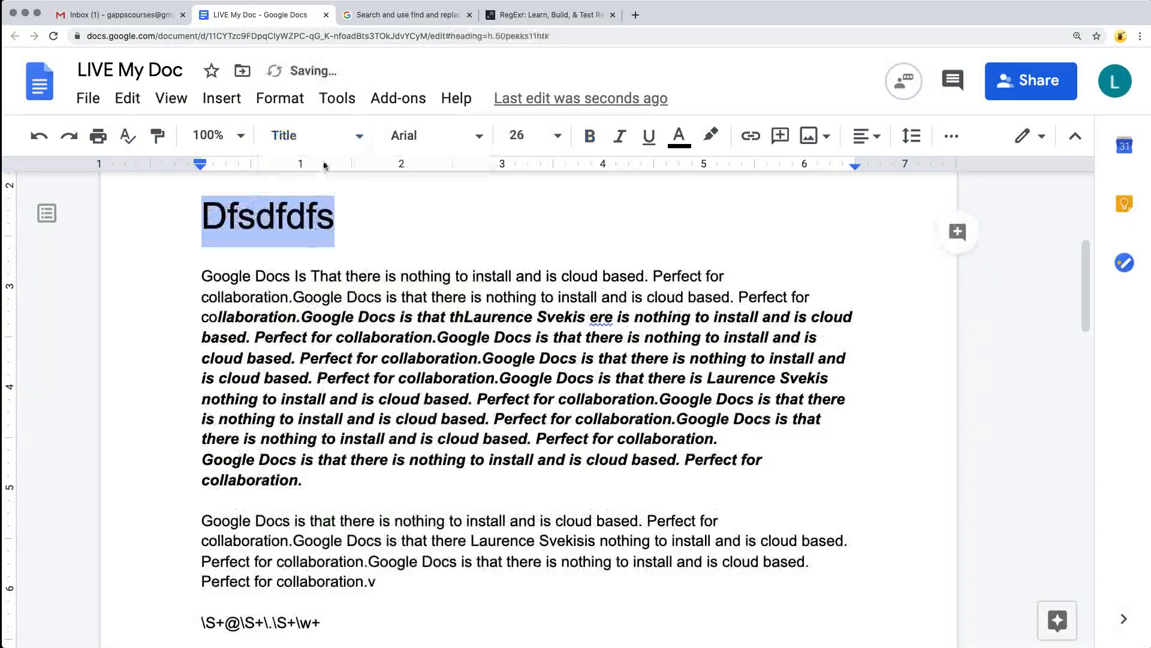
scroll(287, 316, up, 5)
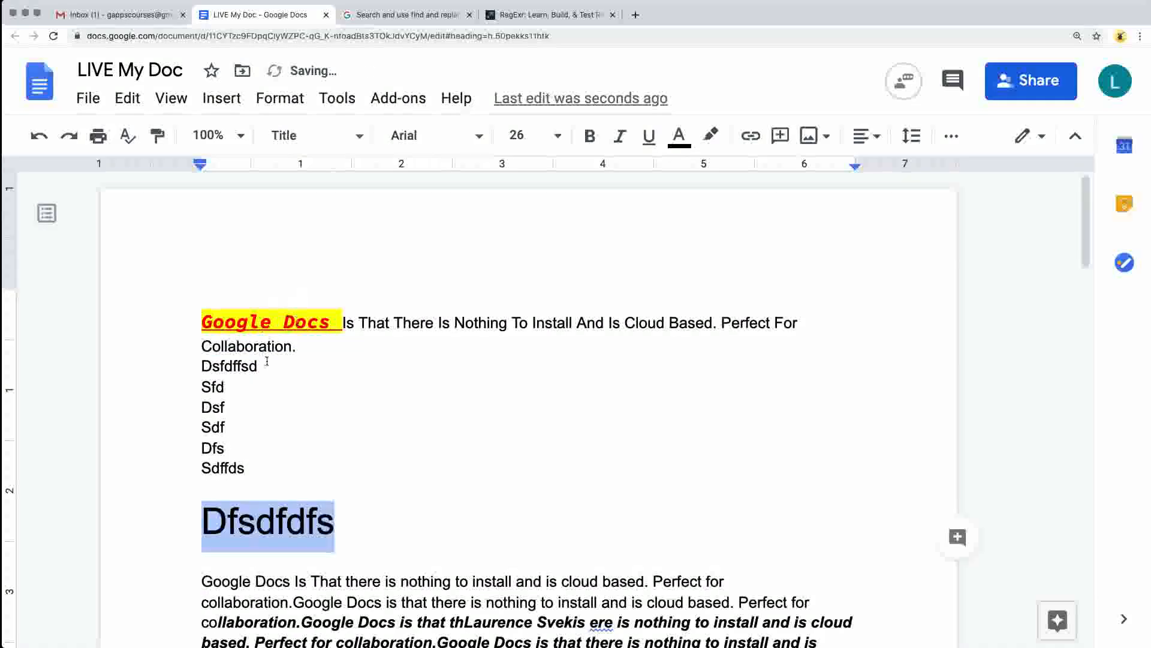
Apply the Heading 1 paragraph style to the document's opening paragraph ending in "Collaboration.".
drag(297, 346, 151, 341)
click(309, 137)
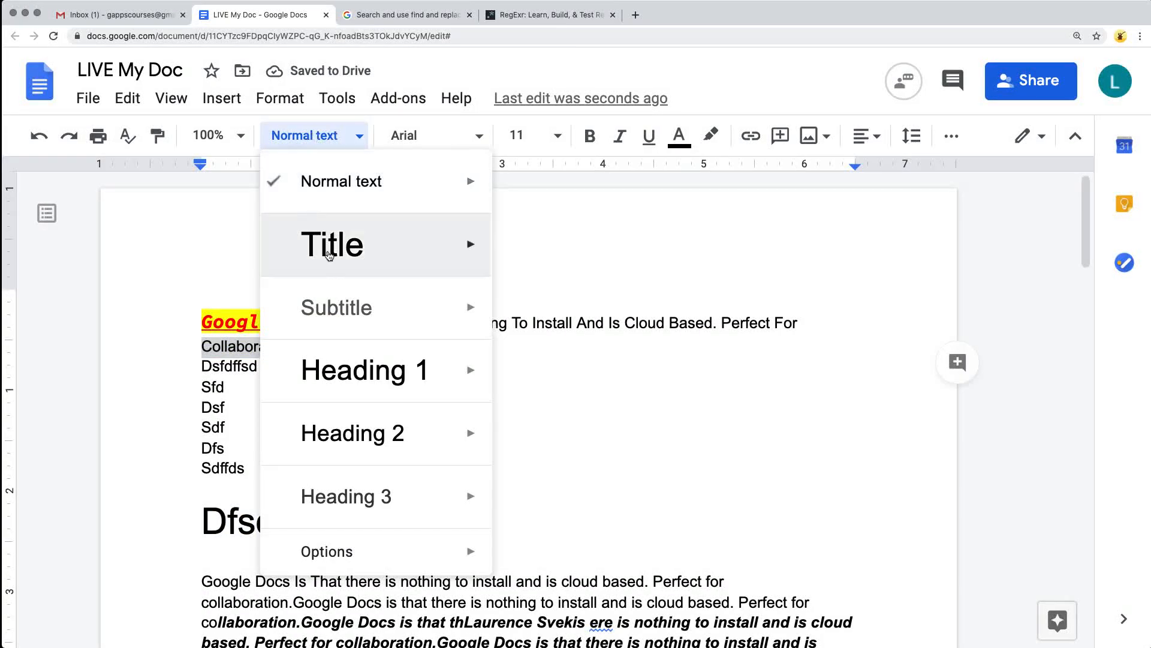
click(332, 364)
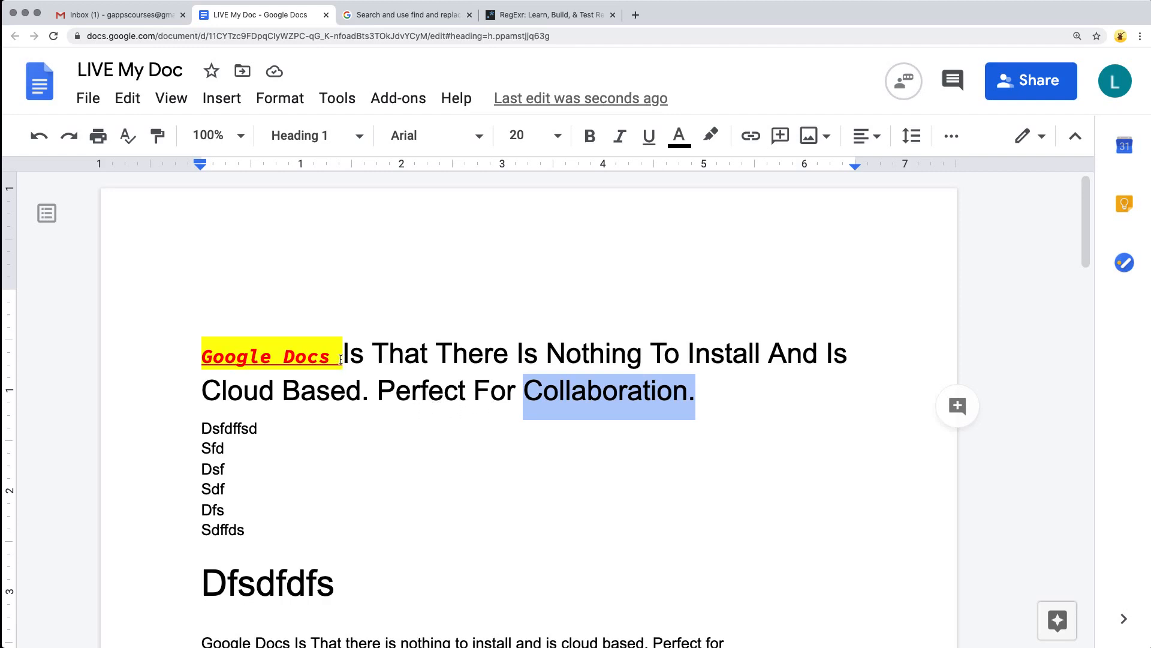
Select the highlighted "Google Docs" text in the opening heading and reset the document's paragraph styles.
drag(341, 358, 184, 360)
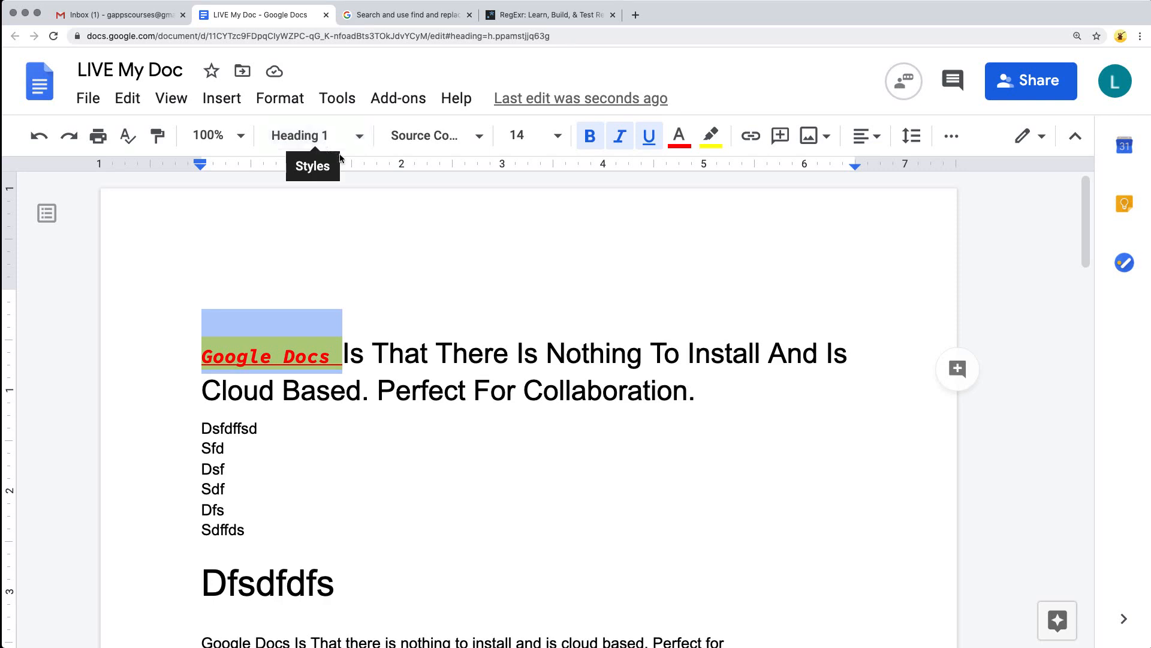
click(354, 137)
mouse_move(406, 554)
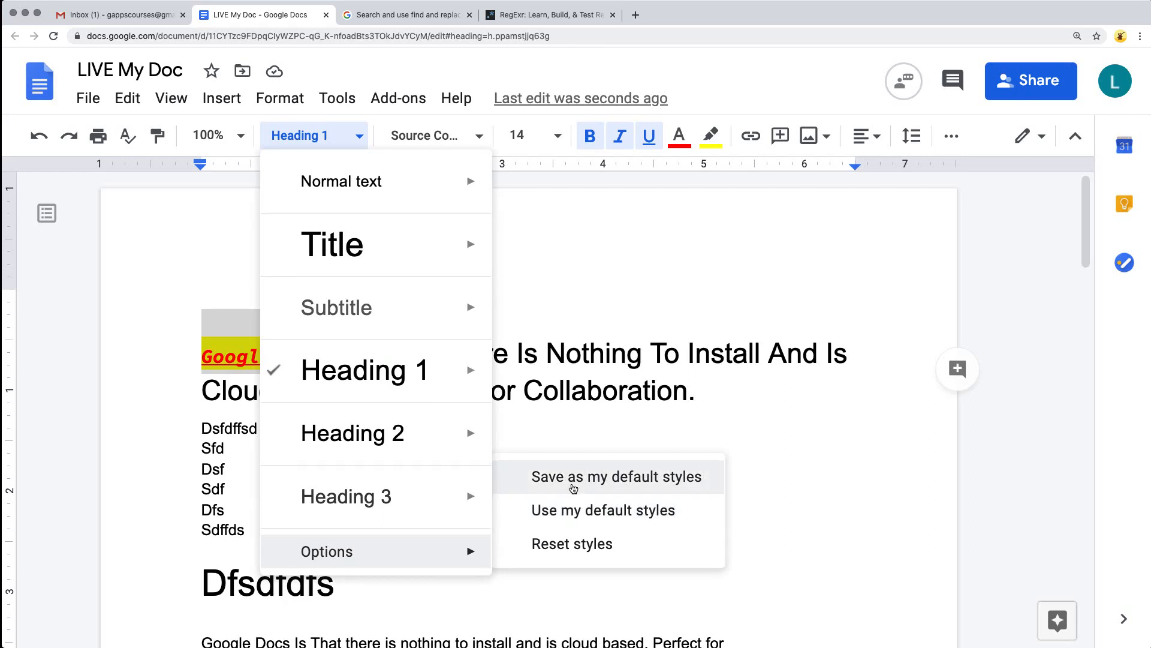
click(564, 550)
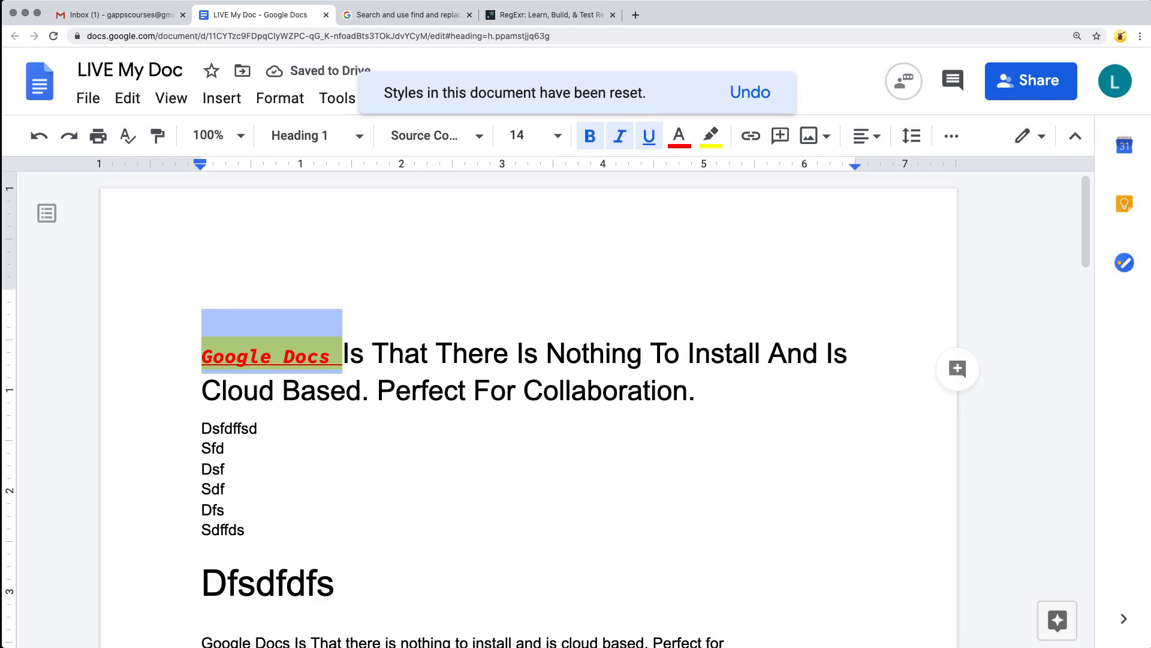
click(608, 466)
Format the "Dfsdfdfs" title line in Comic Sans MS, bold and blue.
drag(348, 587, 121, 586)
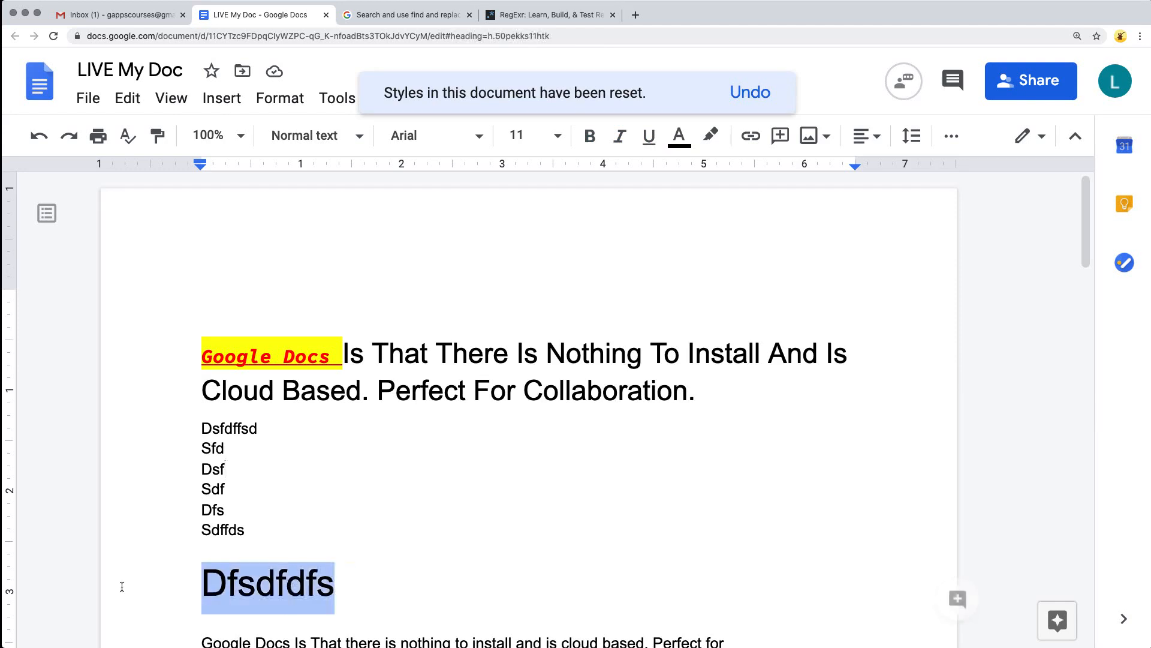
click(476, 135)
click(480, 325)
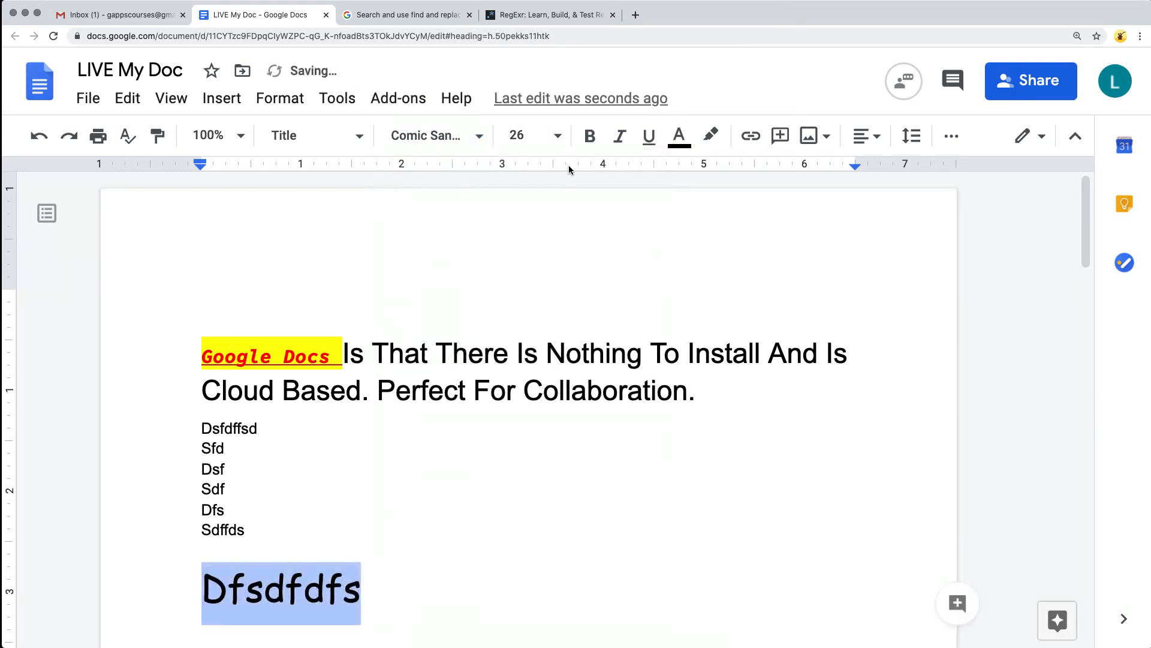
click(586, 147)
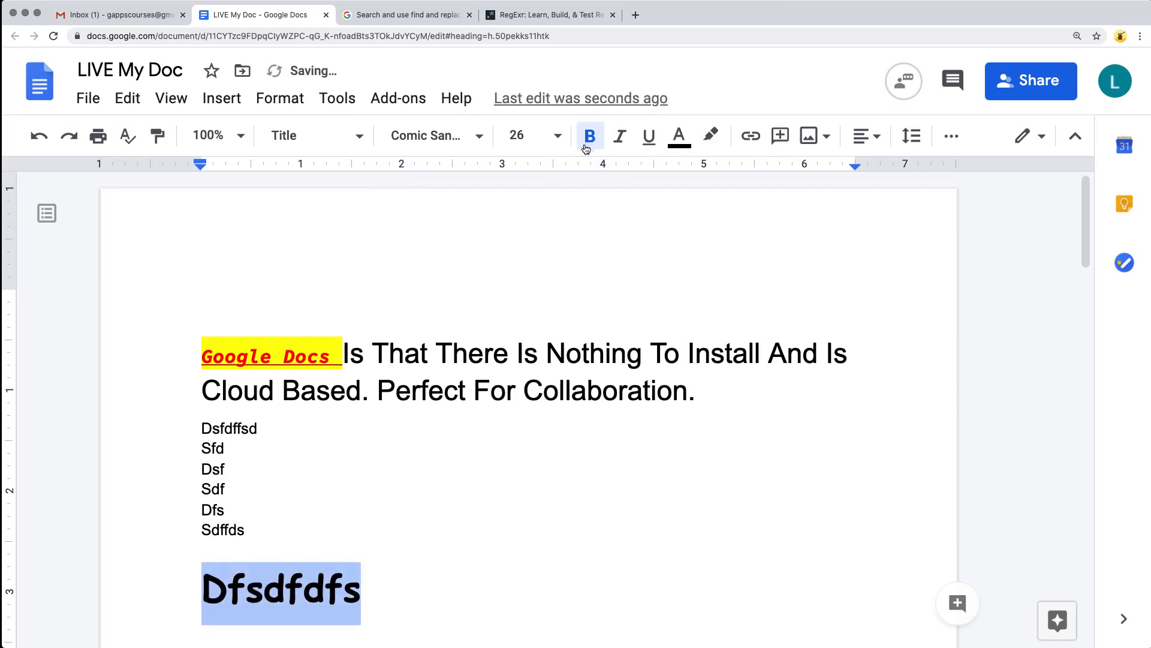
click(679, 136)
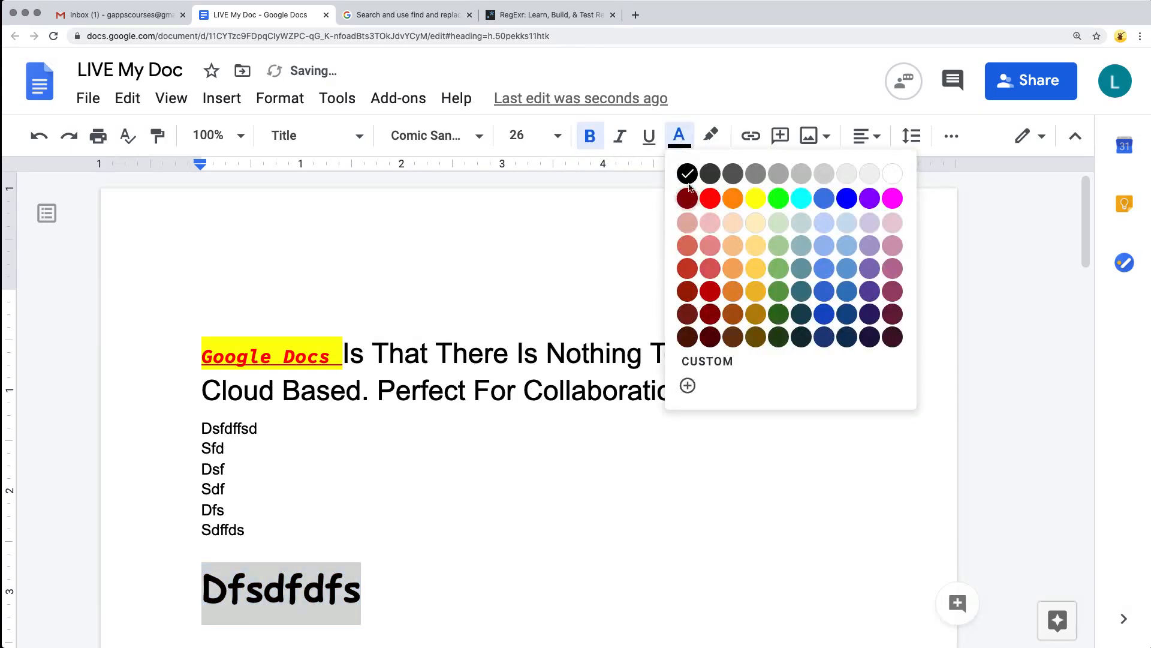
click(847, 198)
click(300, 474)
Apply the Heading 1 style to the plain paragraph directly below the bold italic text.
scroll(300, 462, down, 4)
scroll(300, 456, down, 6)
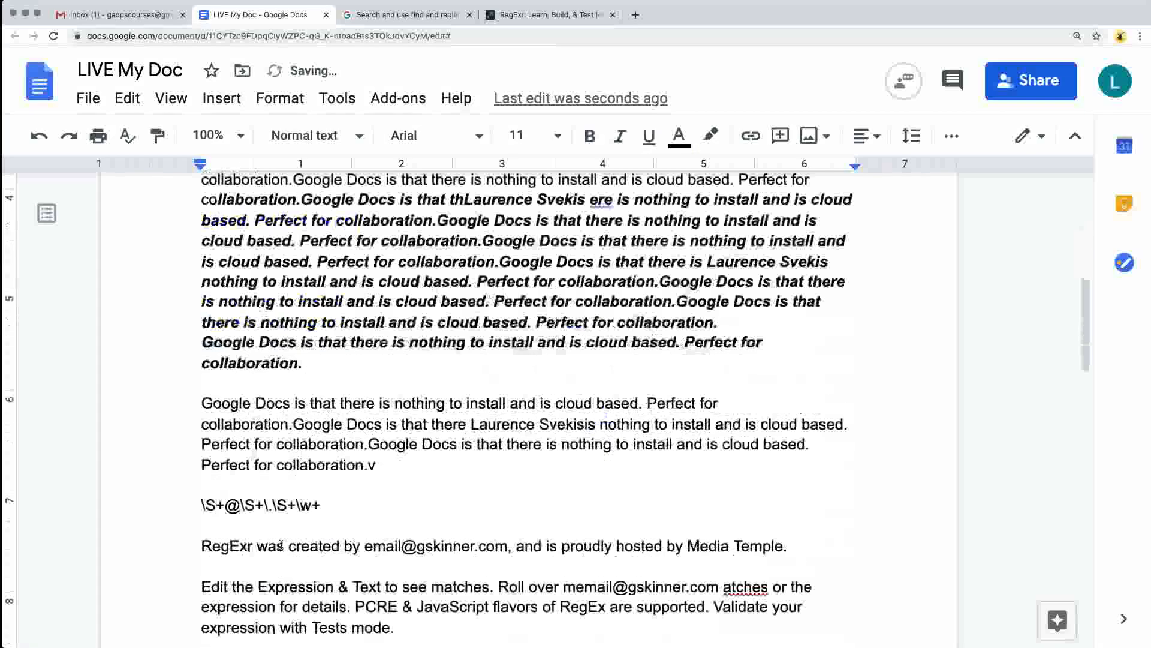
scroll(275, 370, up, 2)
click(276, 371)
key(super+alt+1)
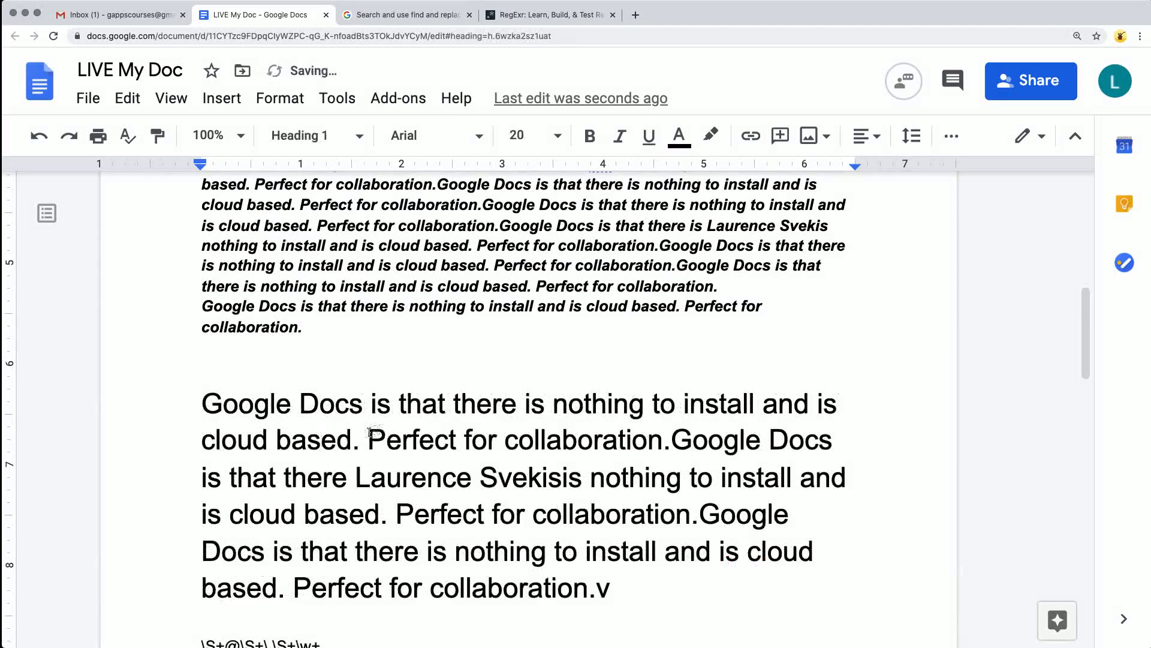
Split the new heading paragraph into five separate paragraphs, breaking before each "Perfect for collaboration" and "Google Docs" up to the last "Google Docs" sentence.
drag(368, 435, 628, 585)
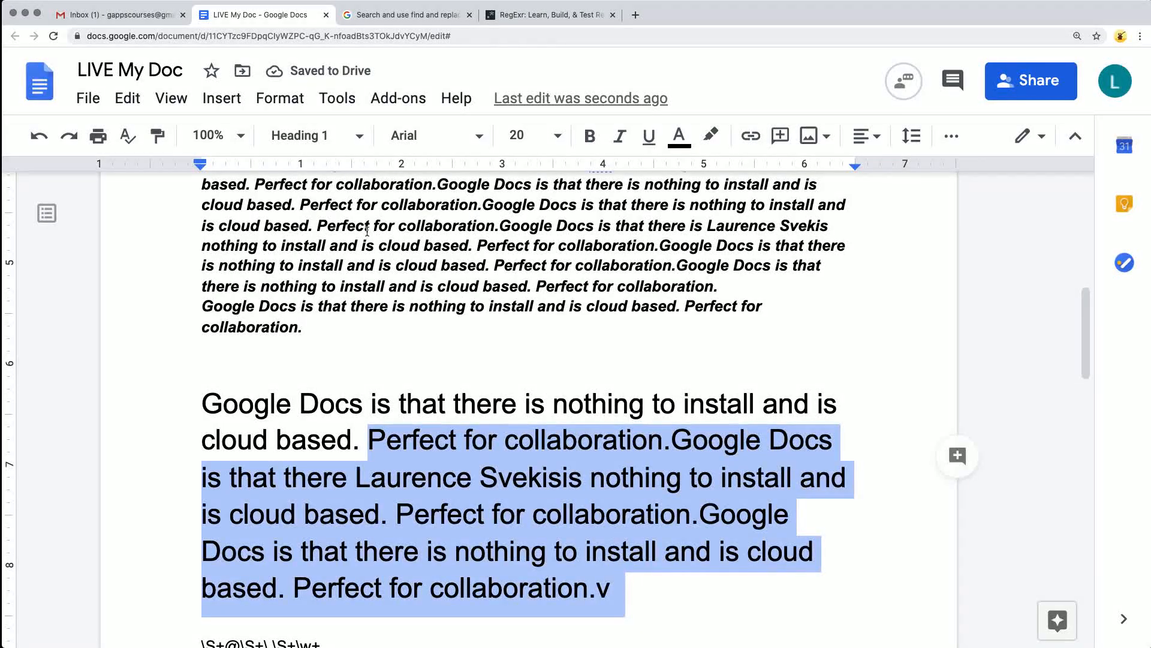
click(369, 436)
key(Return)
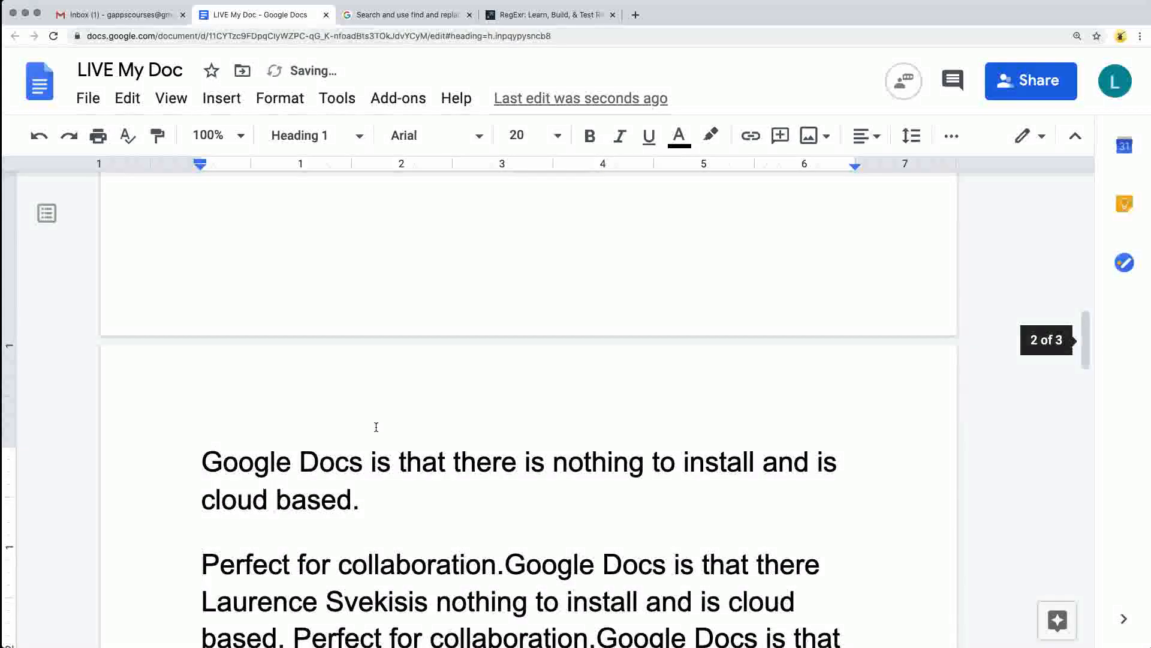
scroll(376, 427, down, 3)
click(504, 368)
key(Return)
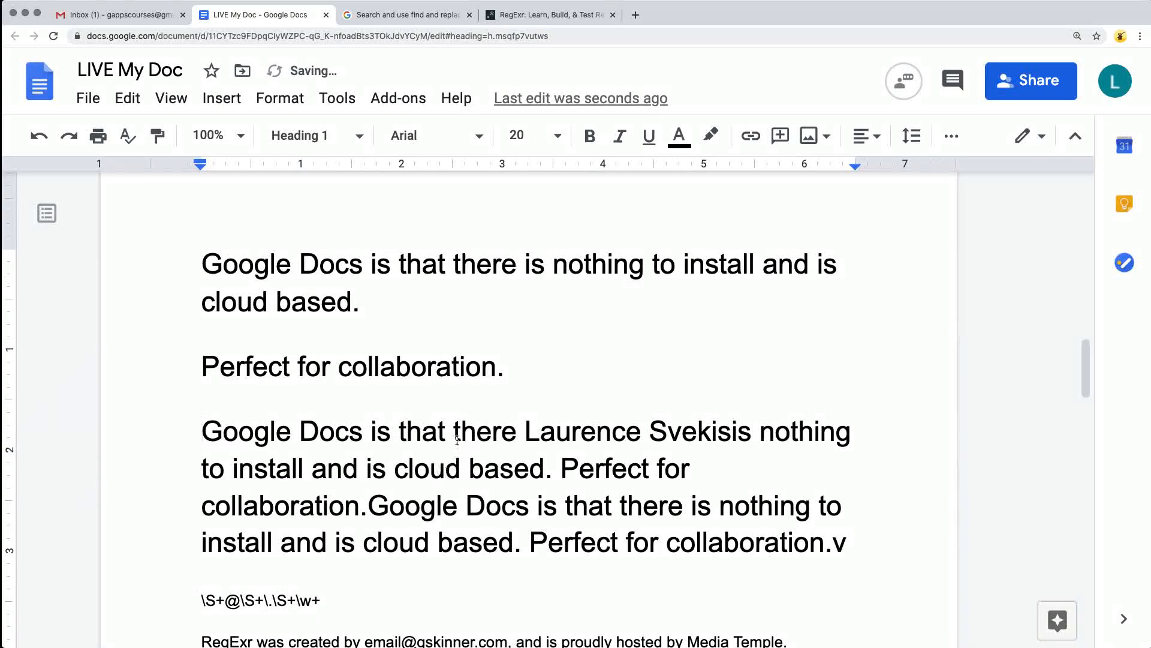
click(559, 469)
key(Return)
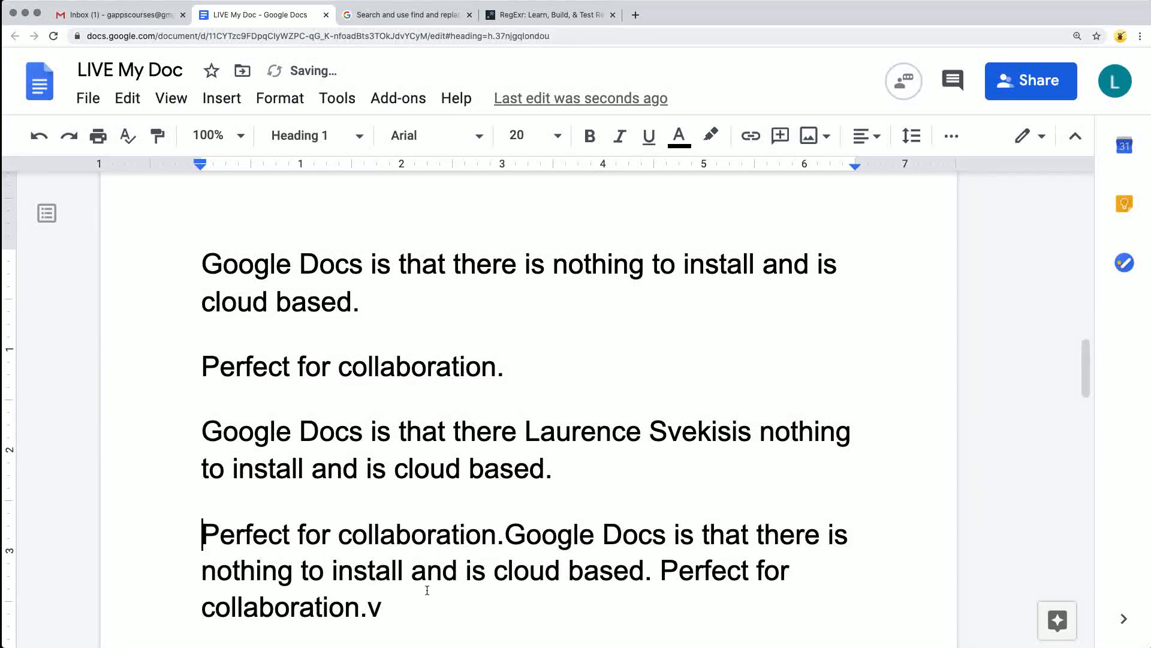
drag(427, 590, 508, 539)
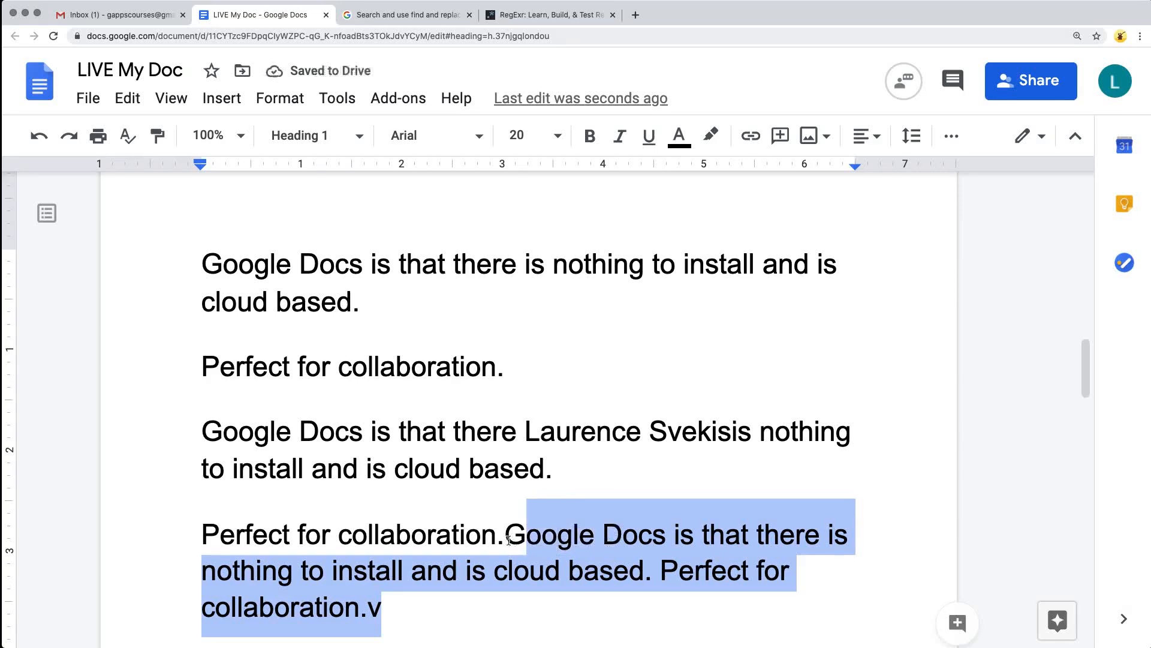
click(507, 540)
key(Return)
Set the last split paragraph, just above the "\S+@\S+\.\S+\w+" line, to Normal text.
scroll(697, 428, down, 4)
drag(704, 407, 172, 331)
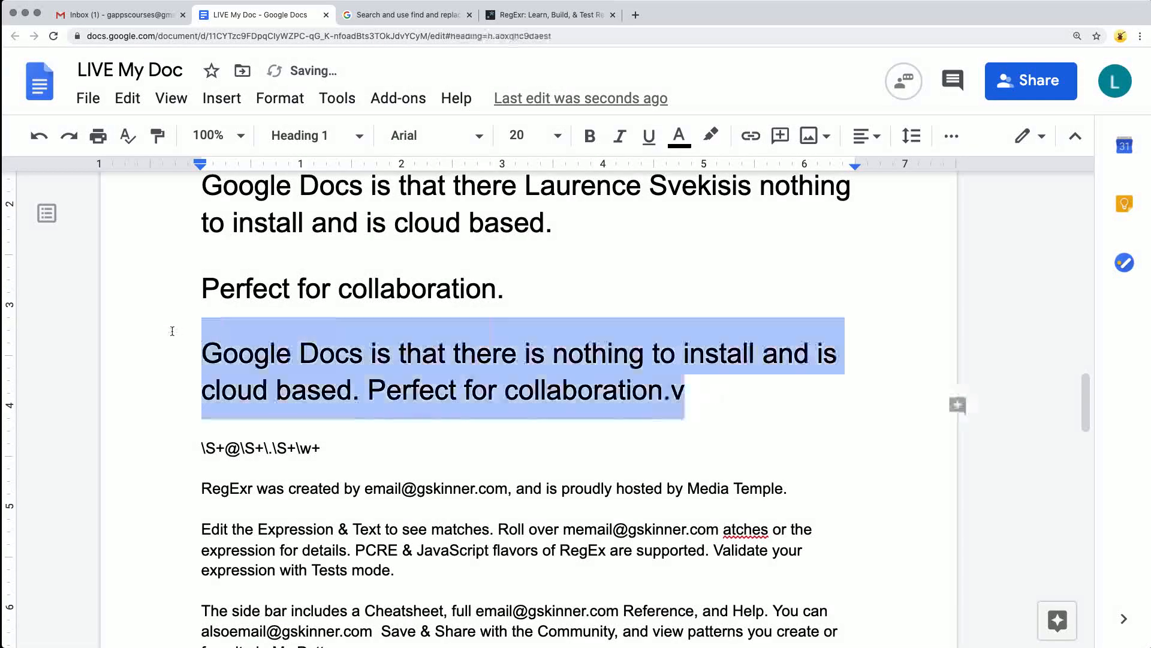
click(316, 135)
click(337, 184)
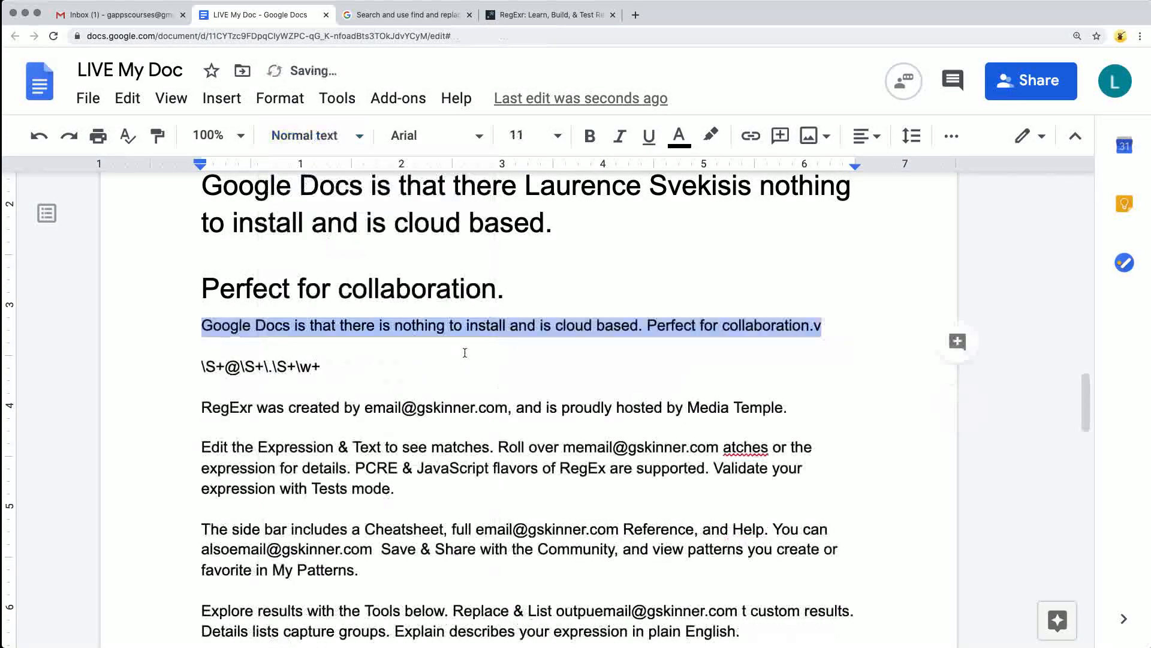
Set the "Google Docs" paragraph between the two "Perfect for collaboration." headings to Normal text.
scroll(465, 352, up, 4)
drag(555, 430, 749, 399)
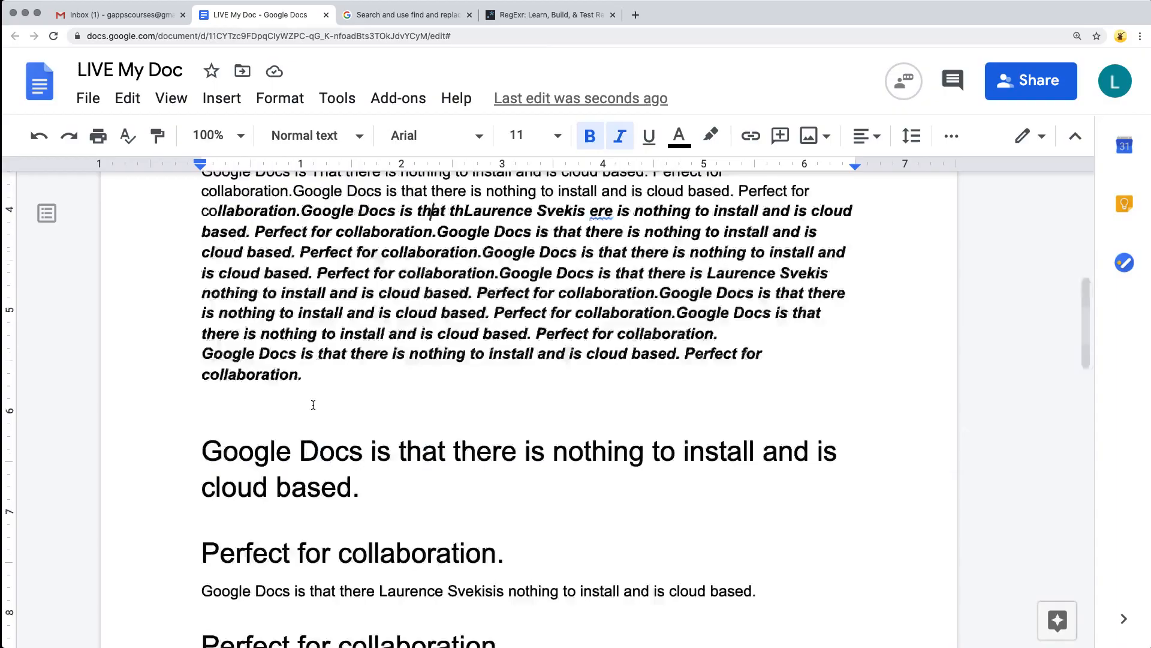
scroll(314, 404, down, 2)
drag(535, 439, 111, 432)
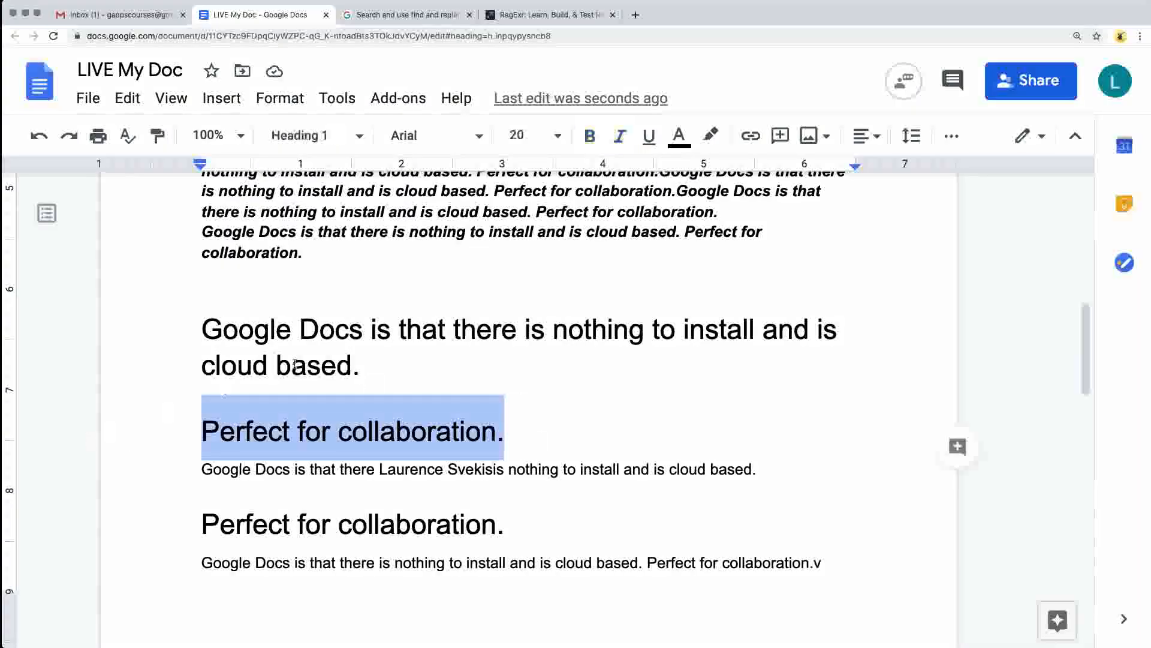
click(308, 364)
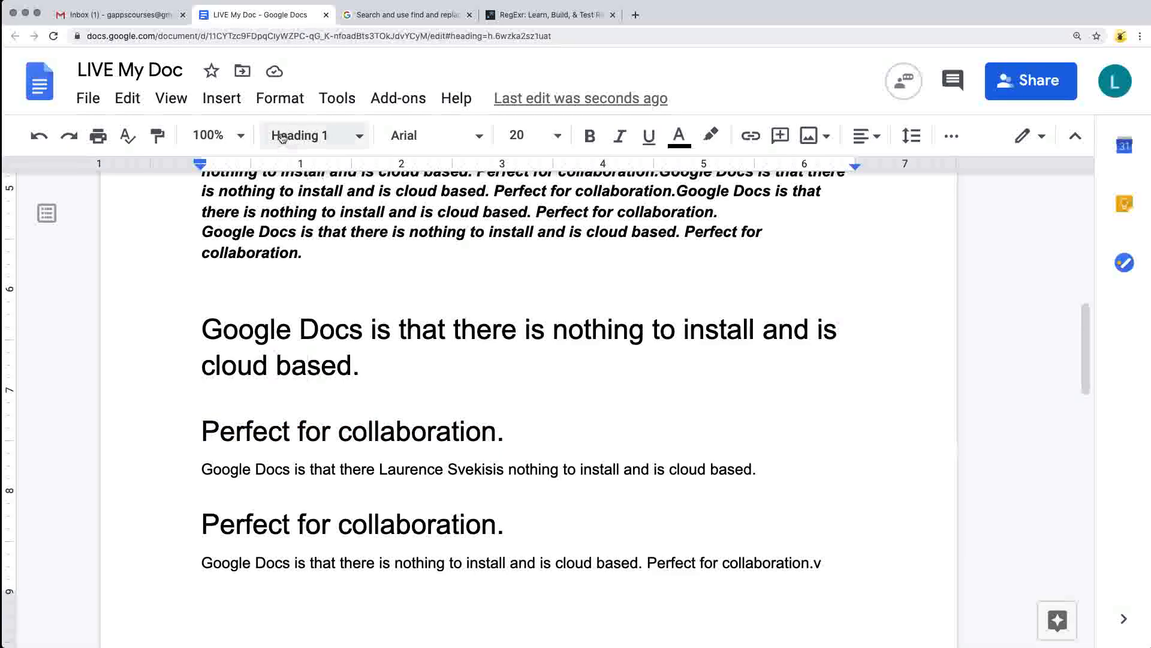
Apply the Heading 1 style to the blue "Dfsdfdfs" line.
scroll(426, 368, up, 7)
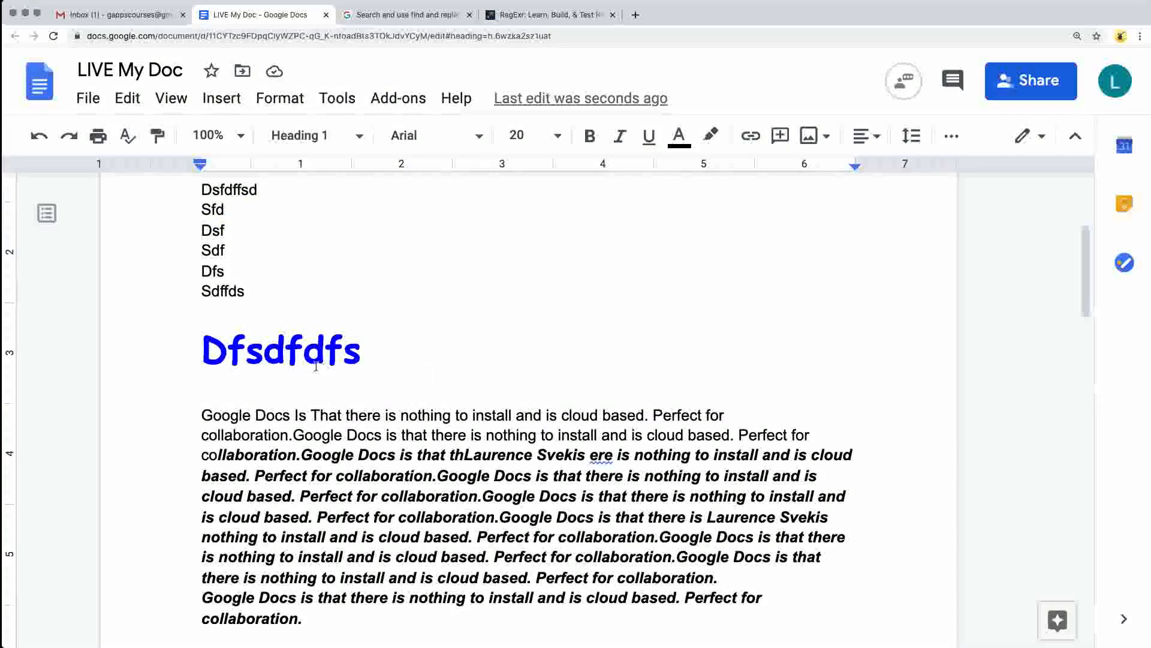
drag(377, 360, 150, 348)
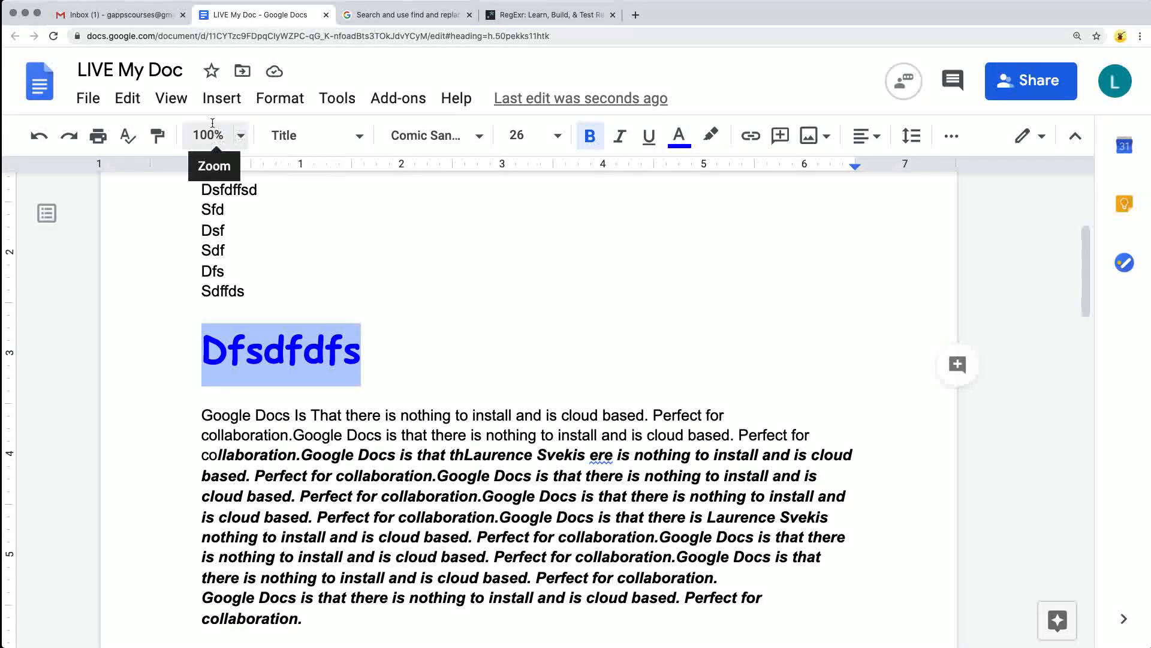
click(359, 136)
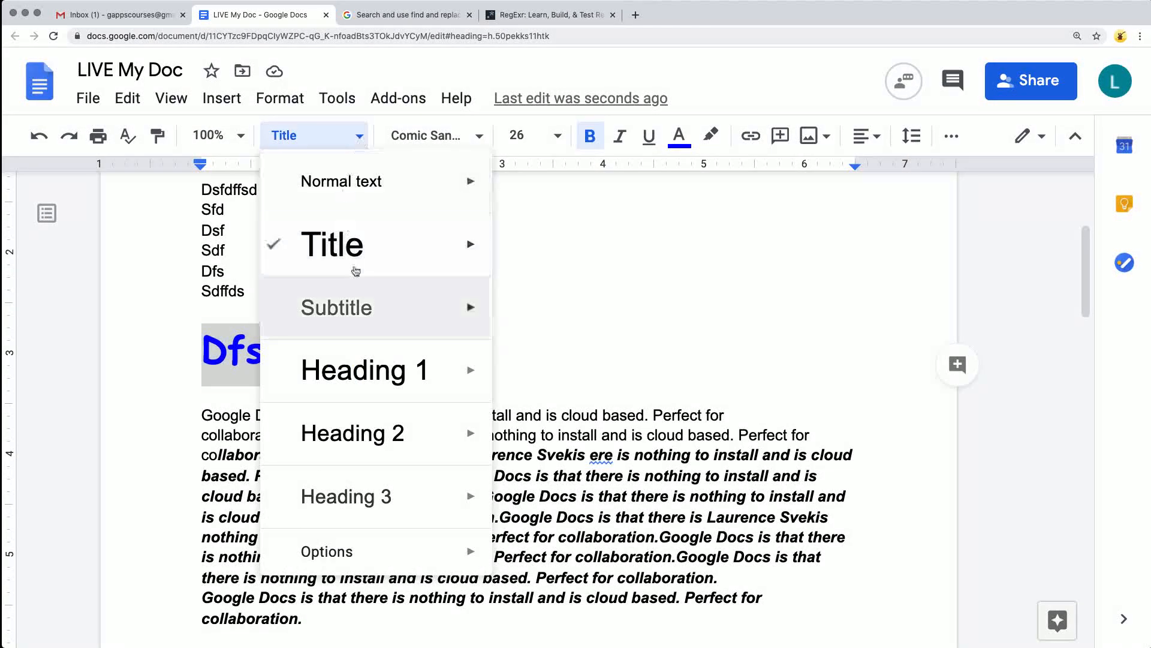
click(366, 366)
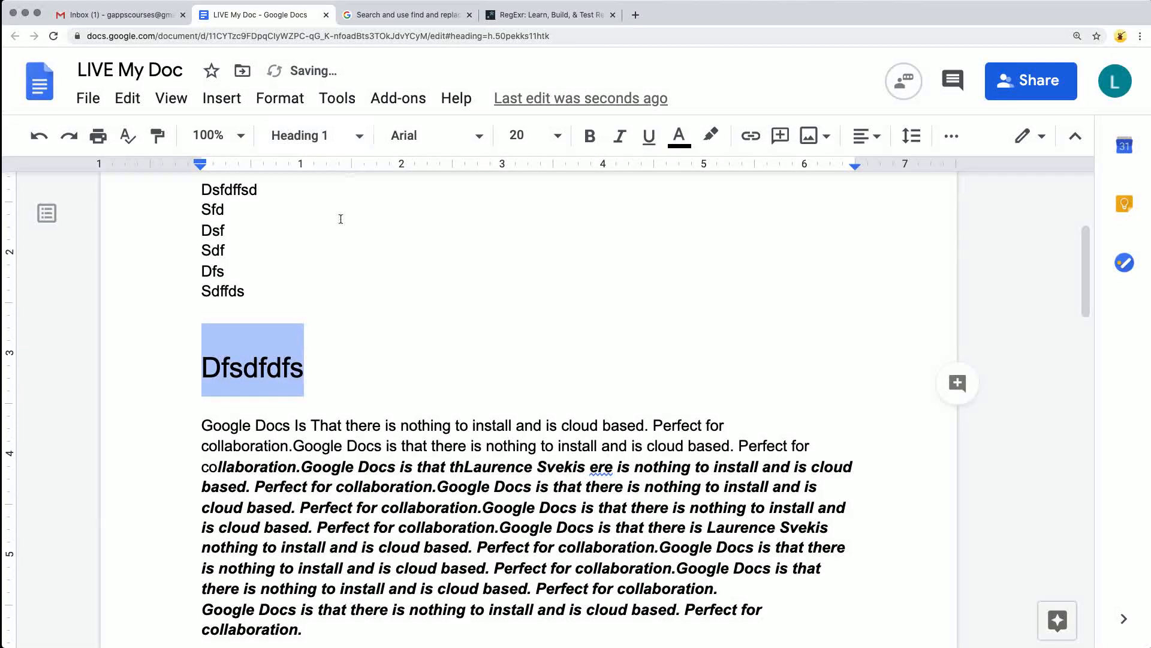
Format the "Dfsdfdfs" heading as bold, blue, Comic Sans MS at font size 24.
click(590, 135)
click(679, 135)
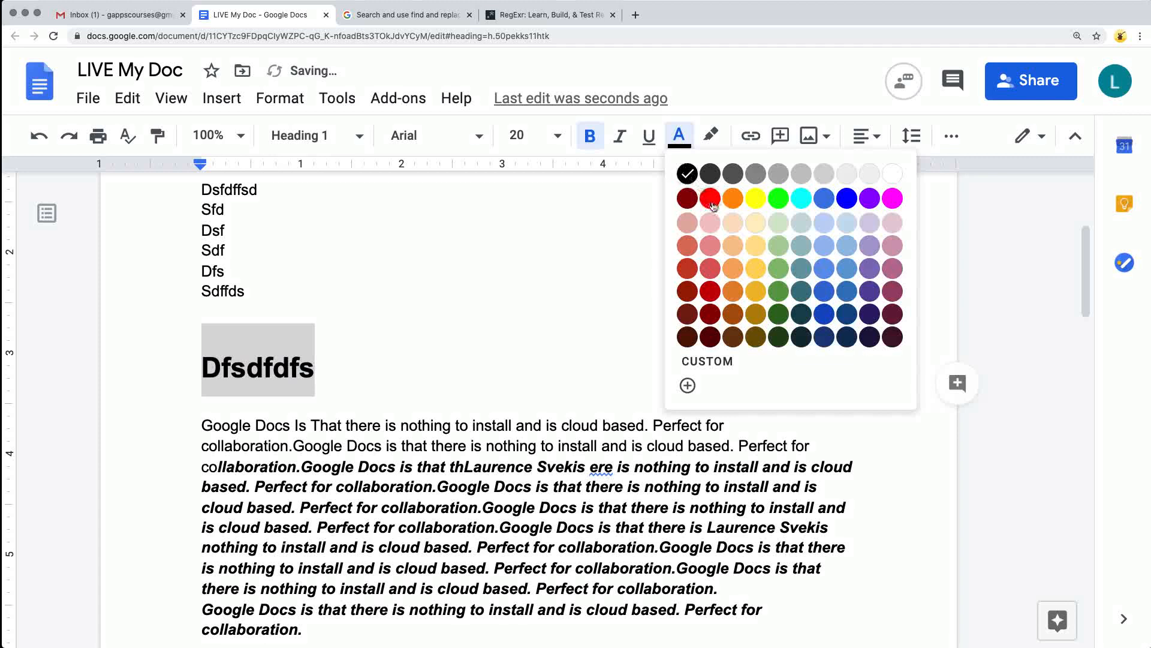
click(847, 198)
click(456, 135)
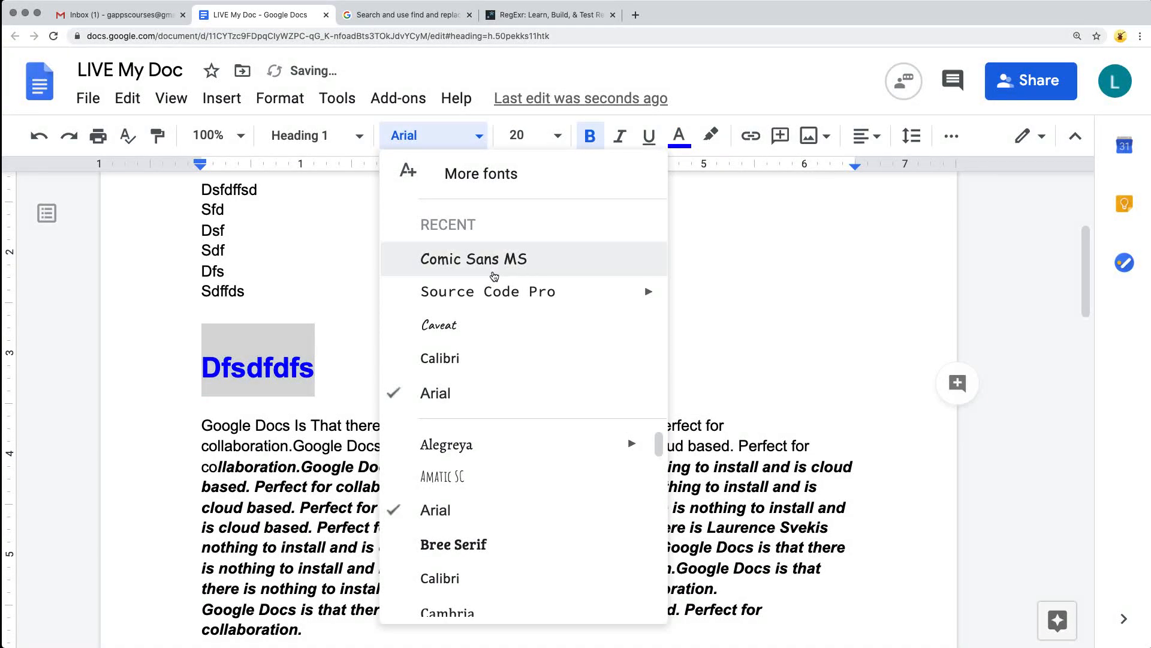
click(493, 259)
click(558, 136)
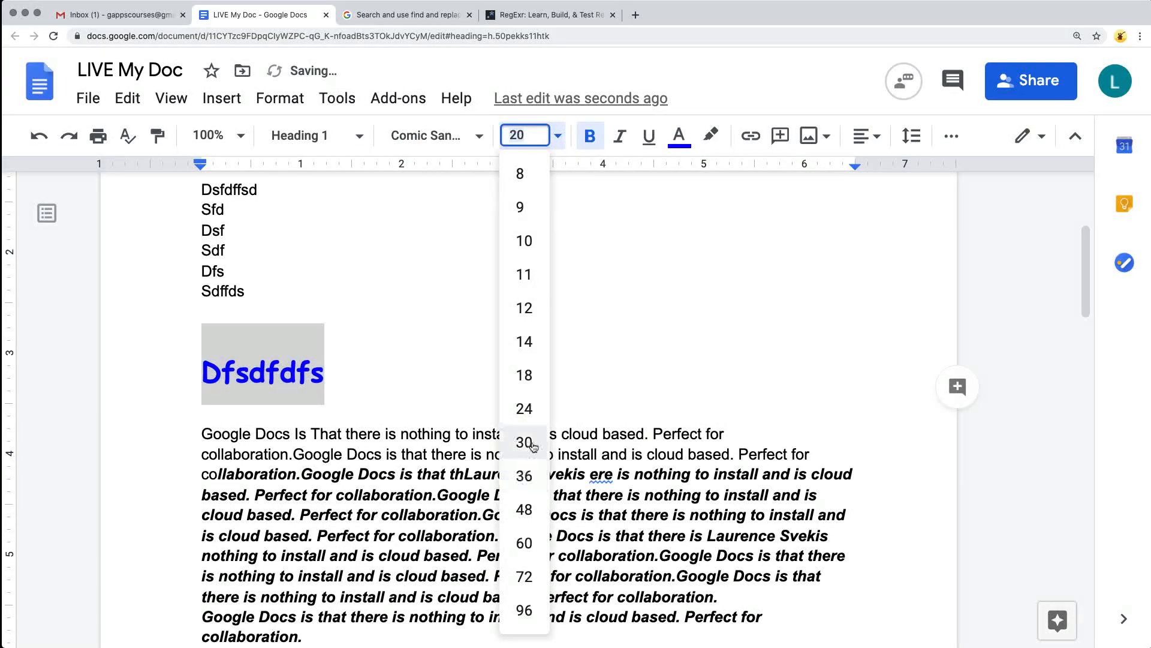
click(521, 408)
scroll(375, 358, down, 3)
scroll(375, 358, up, 4)
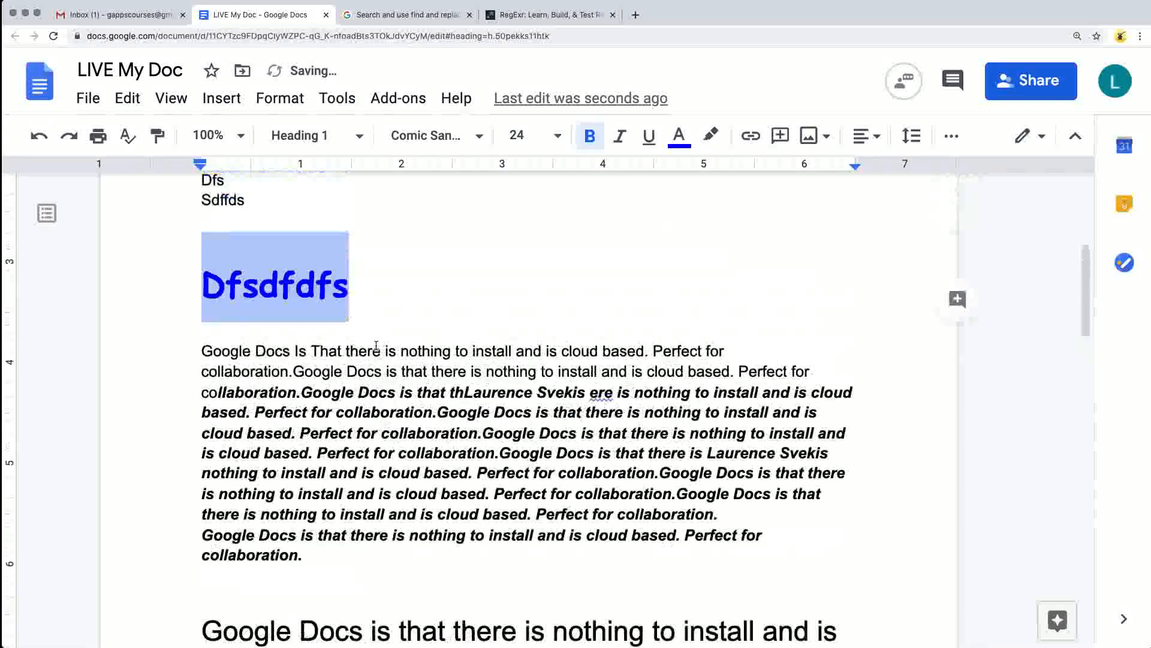
Update the Heading 1 style to match the formatting of the "Dfsdfdfs" heading and check the opening heading.
click(312, 136)
mouse_move(415, 363)
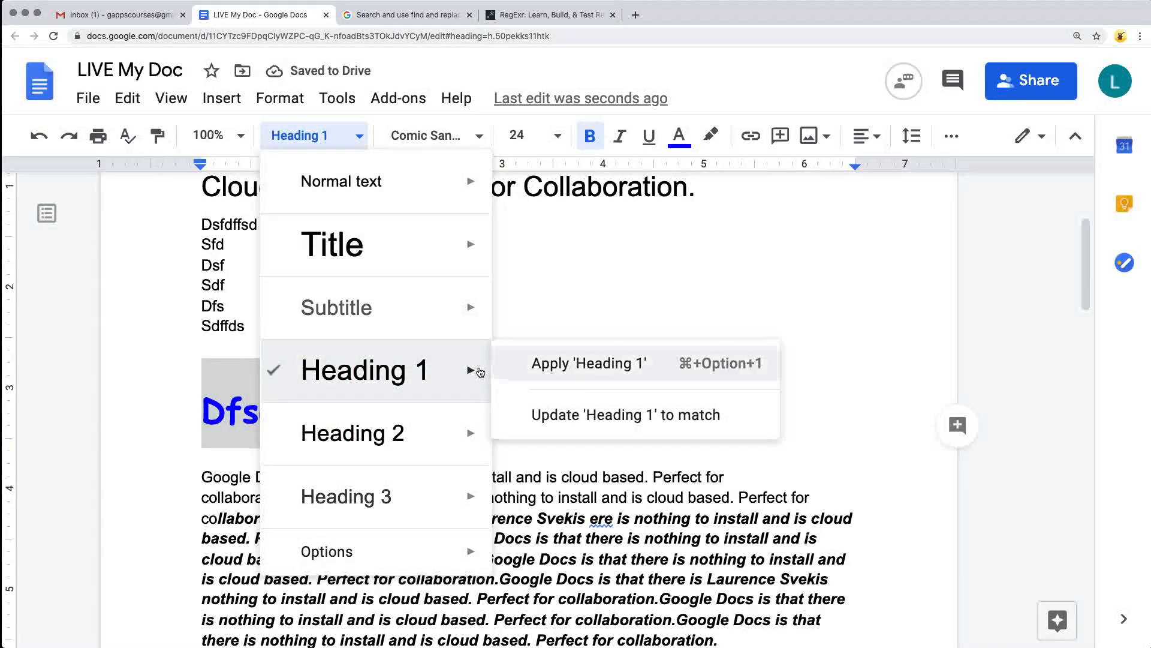
click(579, 368)
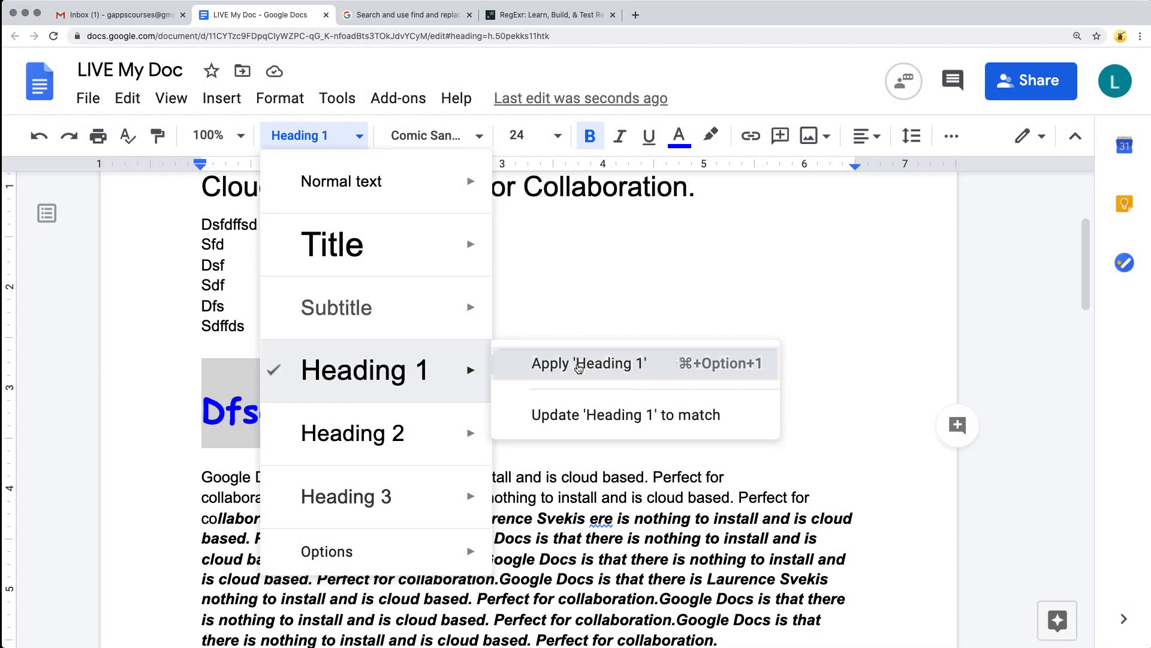
click(568, 416)
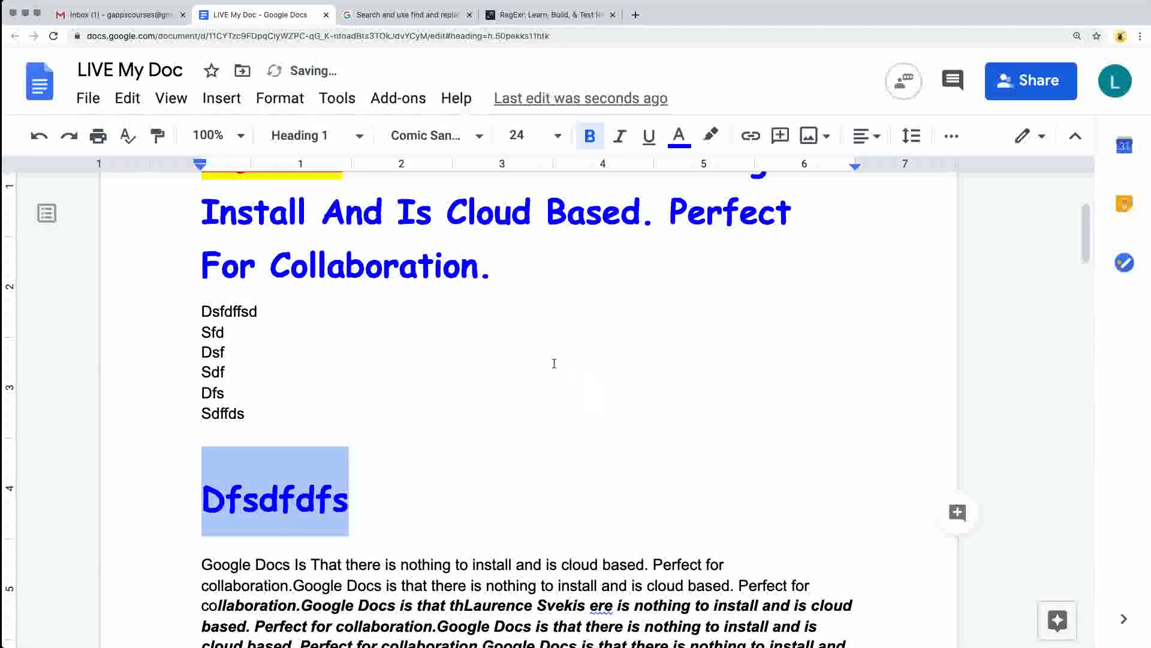
scroll(482, 388, up, 4)
drag(357, 399, 494, 414)
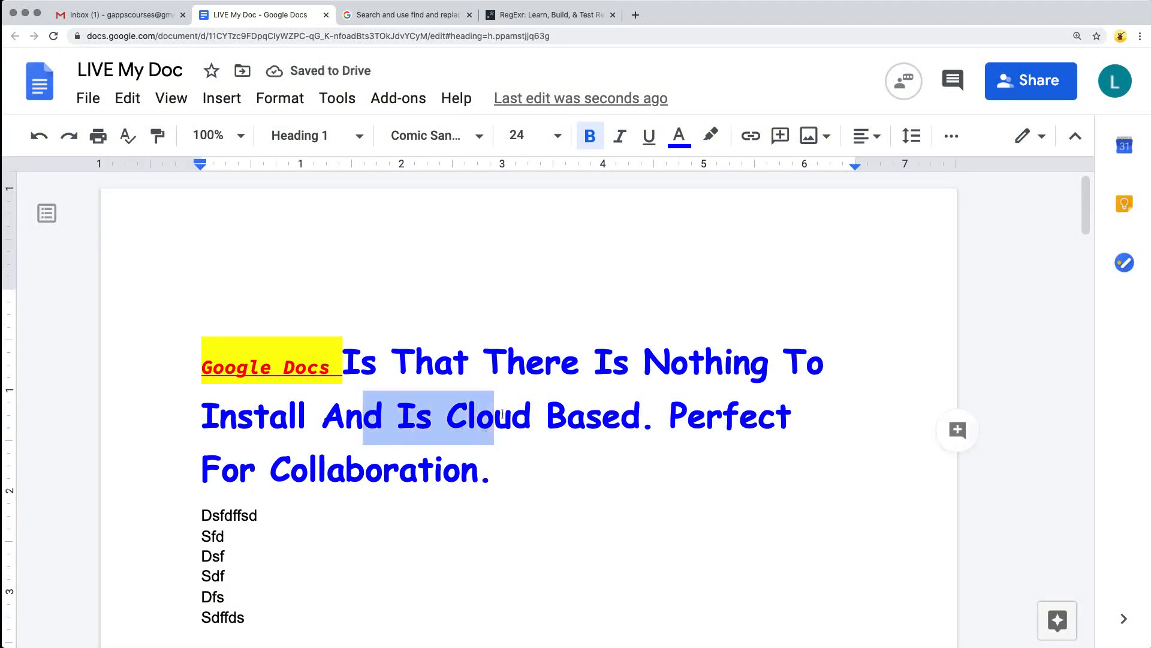
Save the document's current paragraph styles as the default styles.
scroll(439, 395, down, 20)
scroll(439, 395, up, 20)
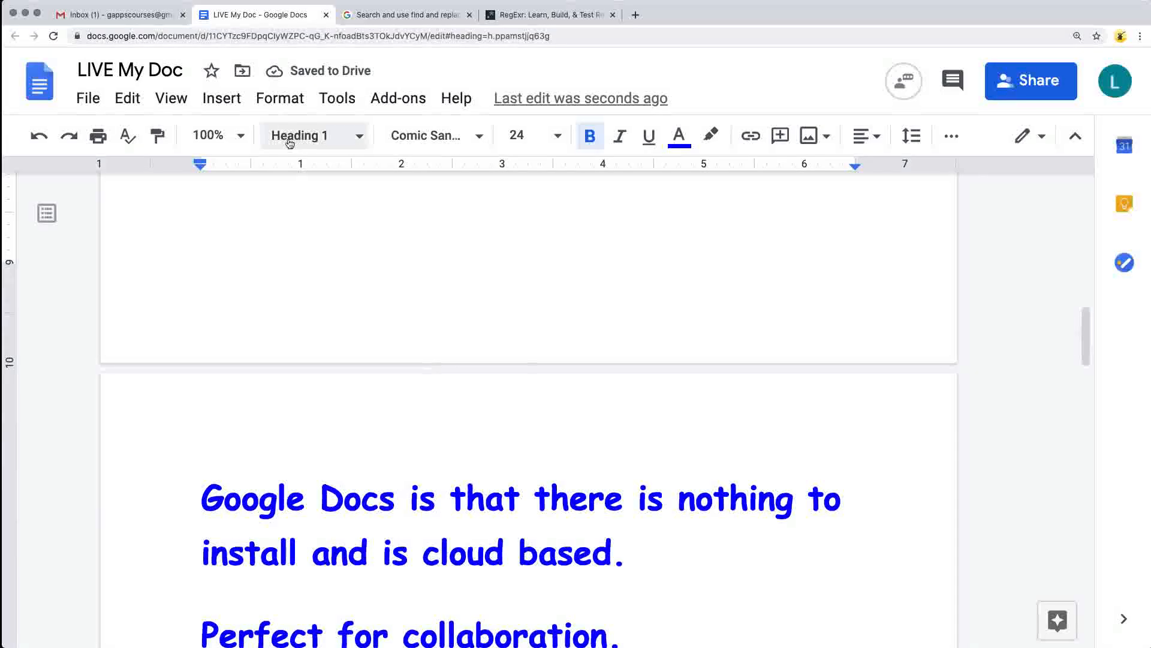
click(353, 136)
mouse_move(416, 551)
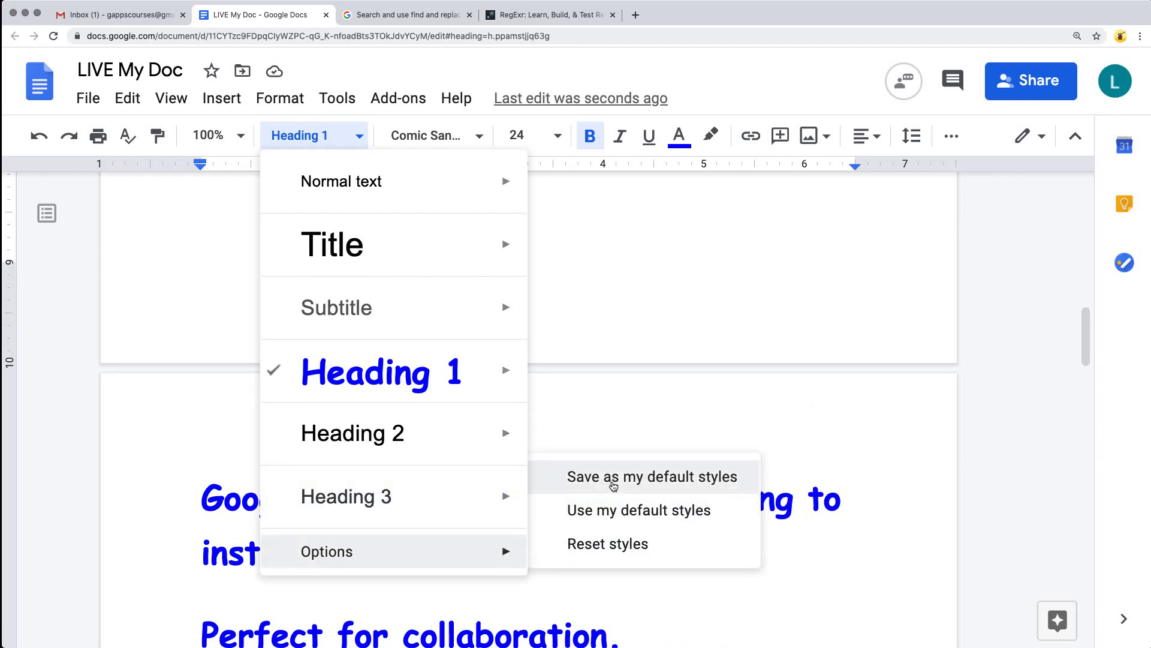
click(613, 484)
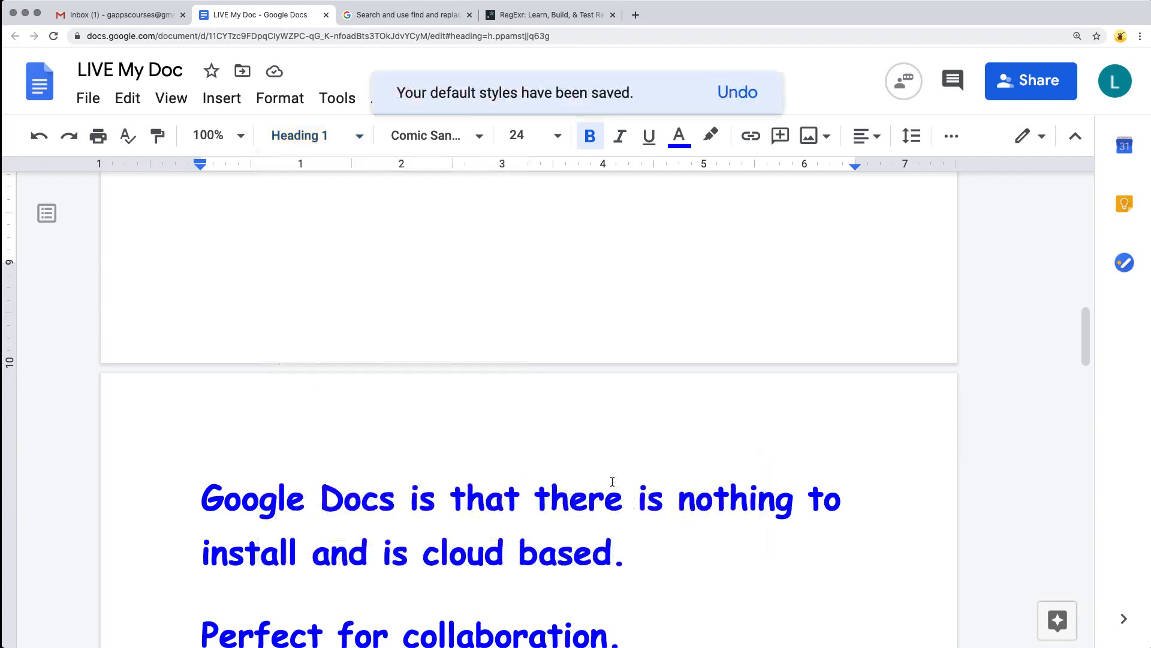
Create a new blank document and enter the line "teststeest".
click(88, 98)
scroll(218, 141, up, 3)
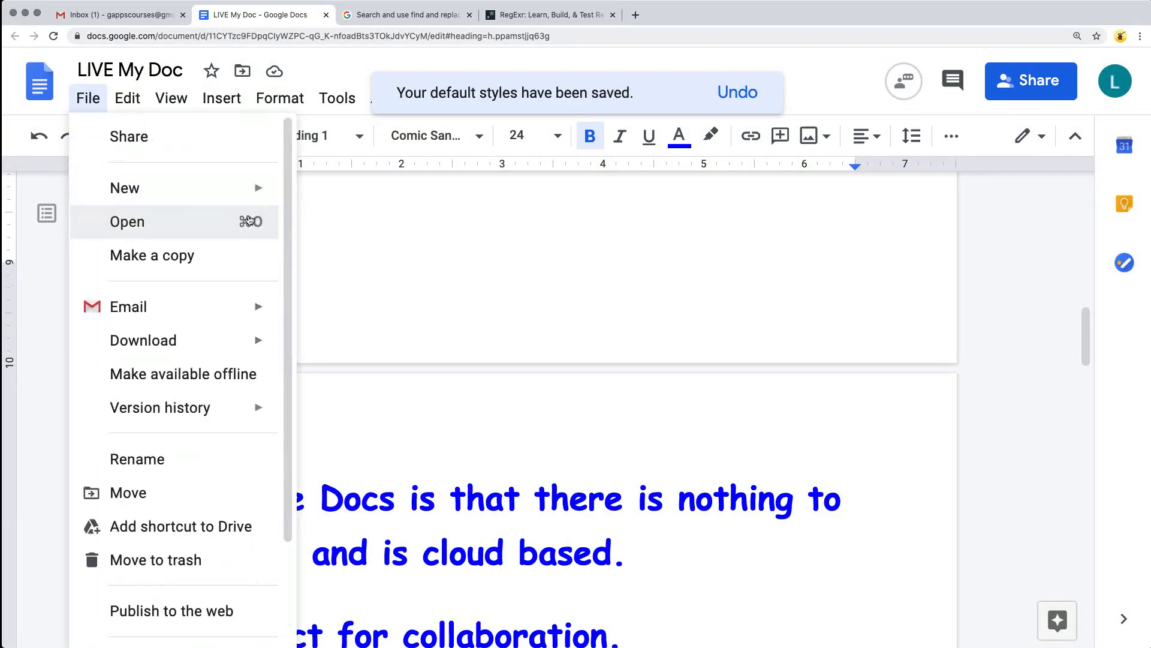
mouse_move(183, 190)
click(360, 191)
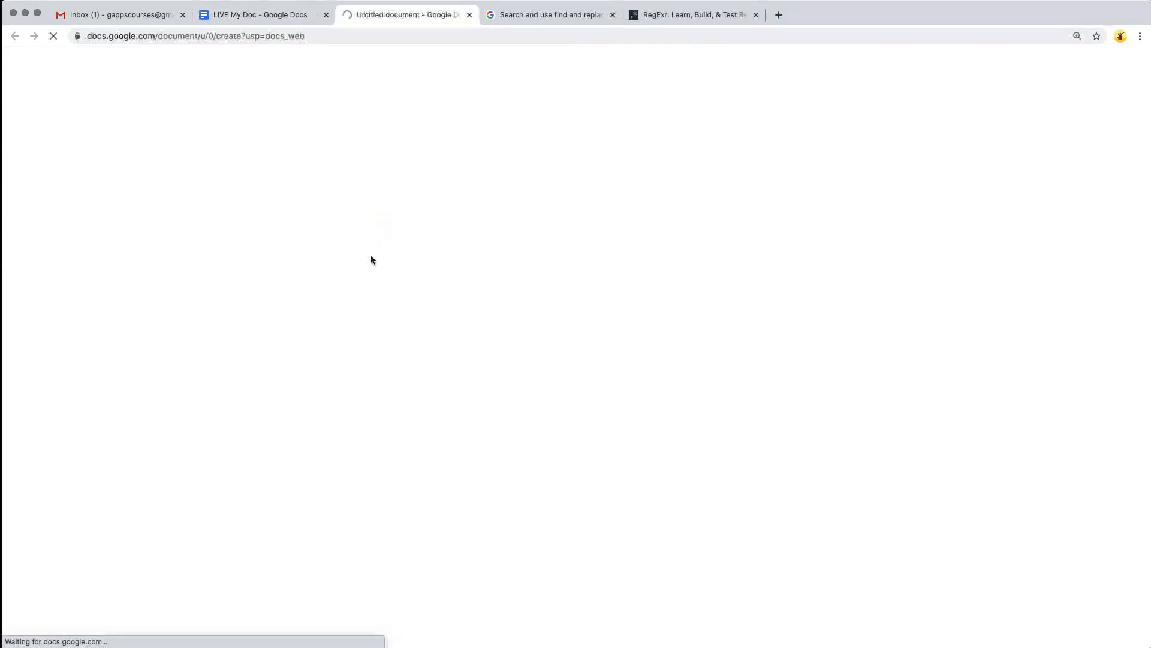
text(test)
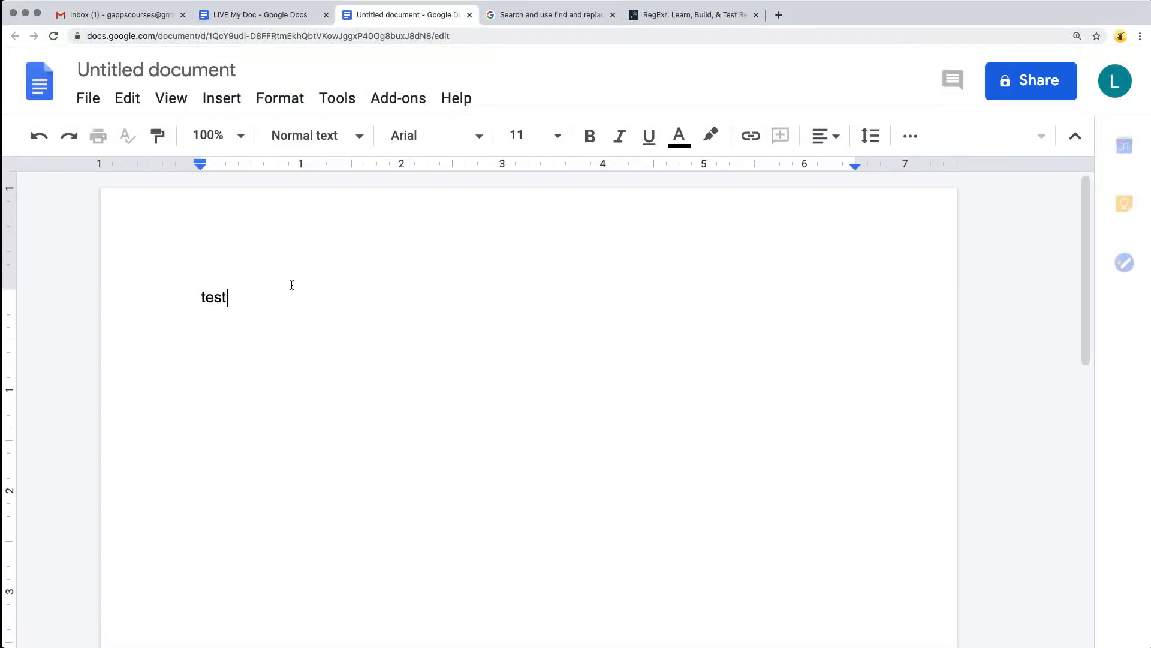
Apply the Heading 1 style to the "teststeest" line and reset the new document's styles.
click(314, 136)
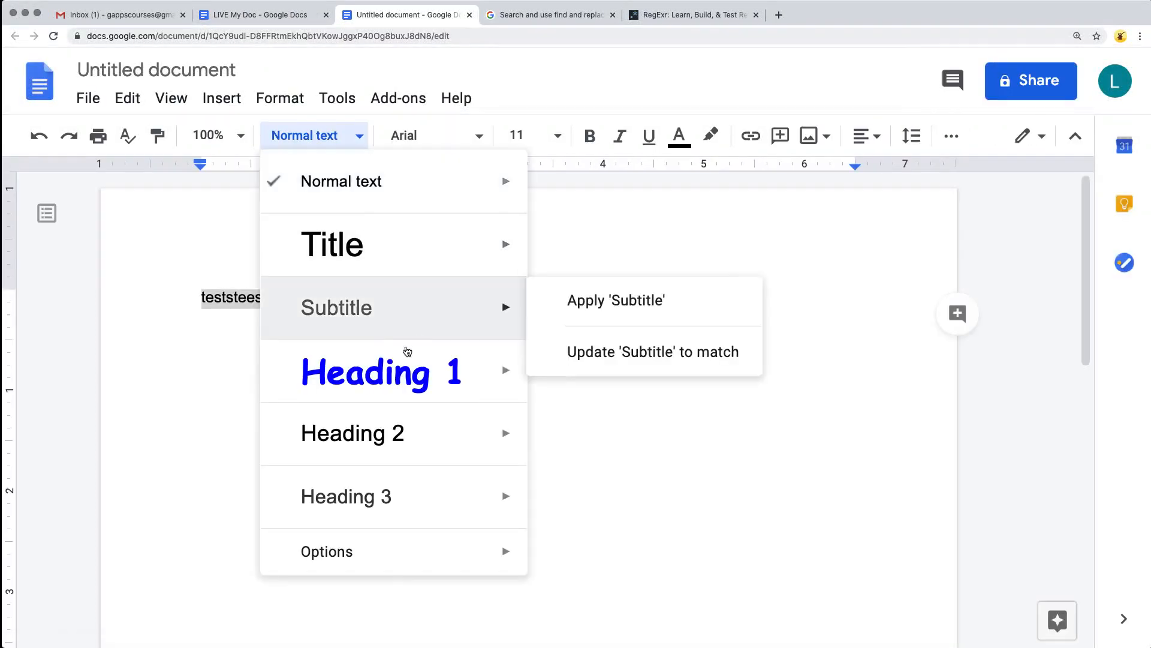
click(393, 387)
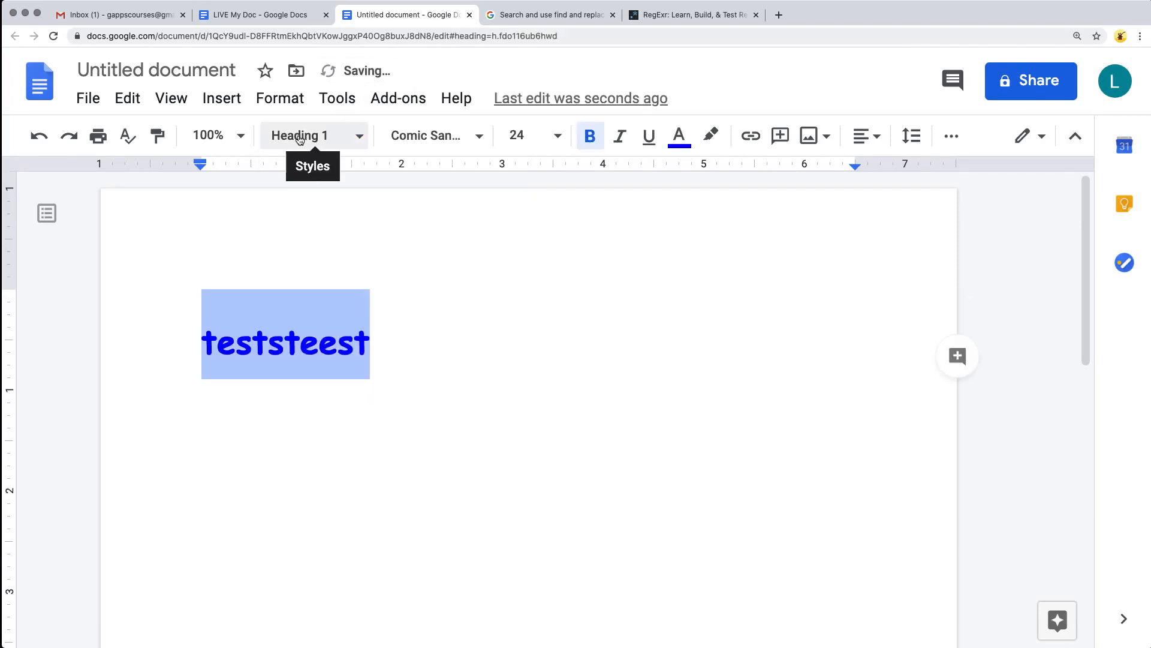
click(354, 135)
mouse_move(451, 496)
mouse_move(468, 566)
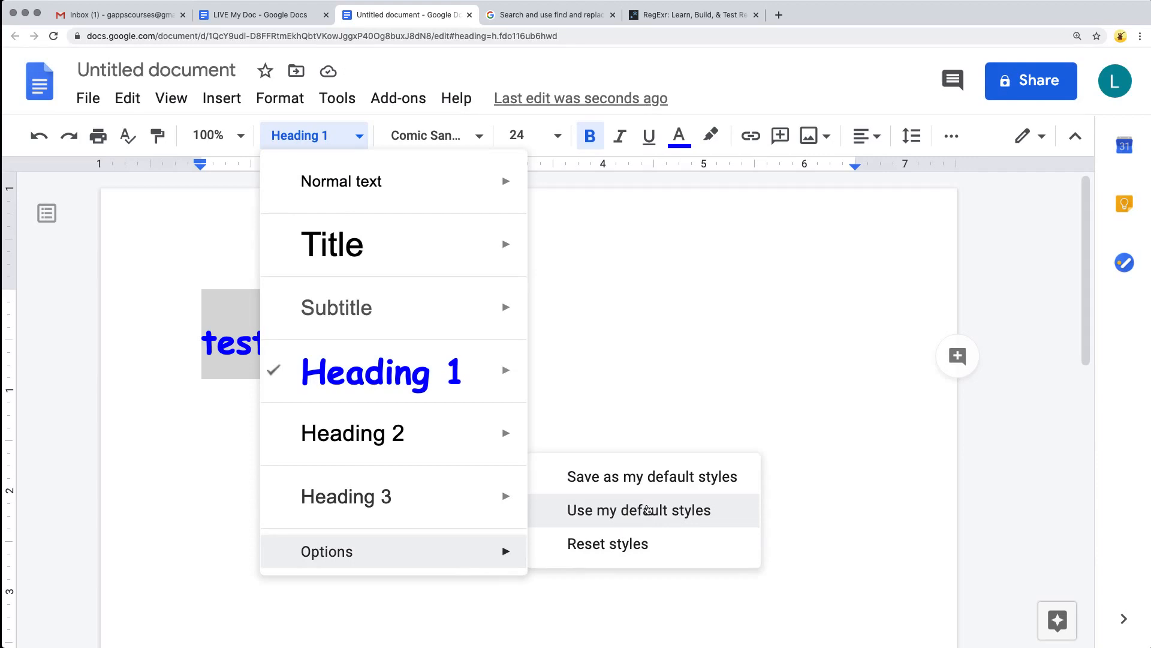
click(629, 545)
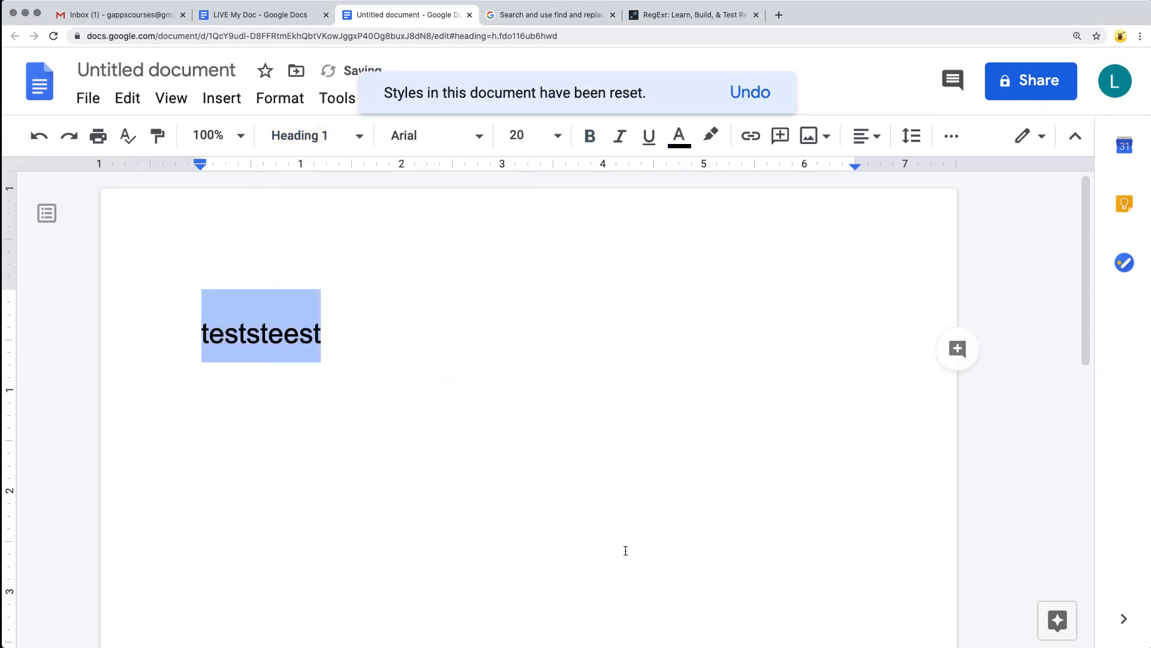
Return to LIVE My Doc, reset its paragraph styles, and close the untitled test document.
click(261, 14)
scroll(408, 429, down, 10)
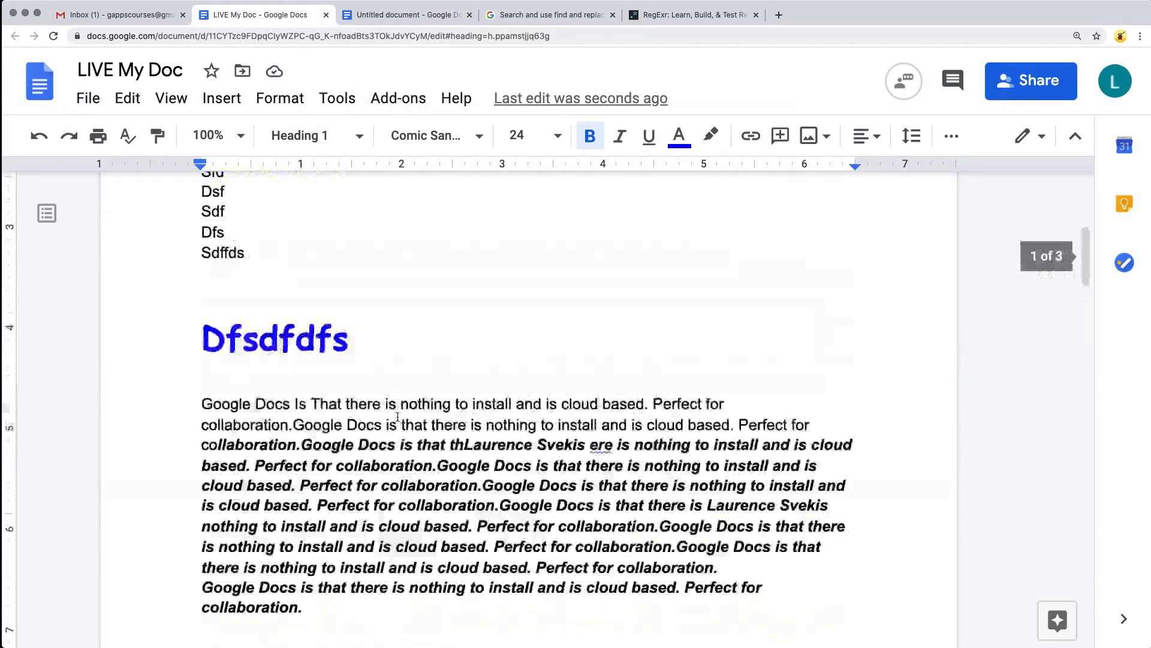
scroll(384, 360, up, 4)
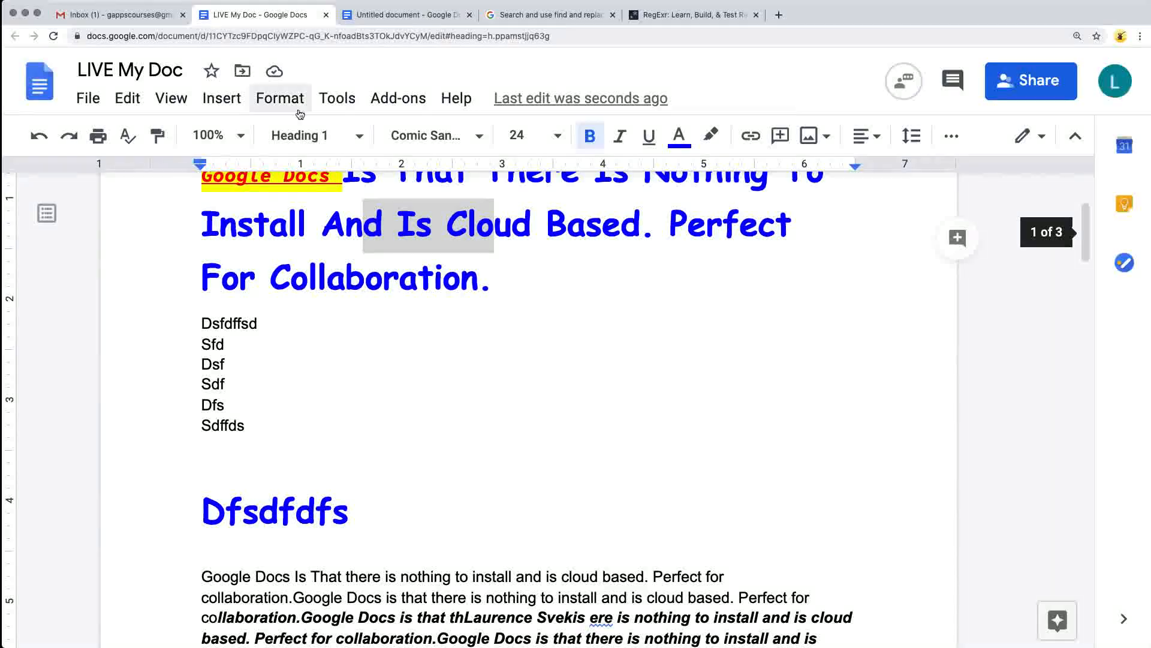
click(357, 144)
mouse_move(512, 379)
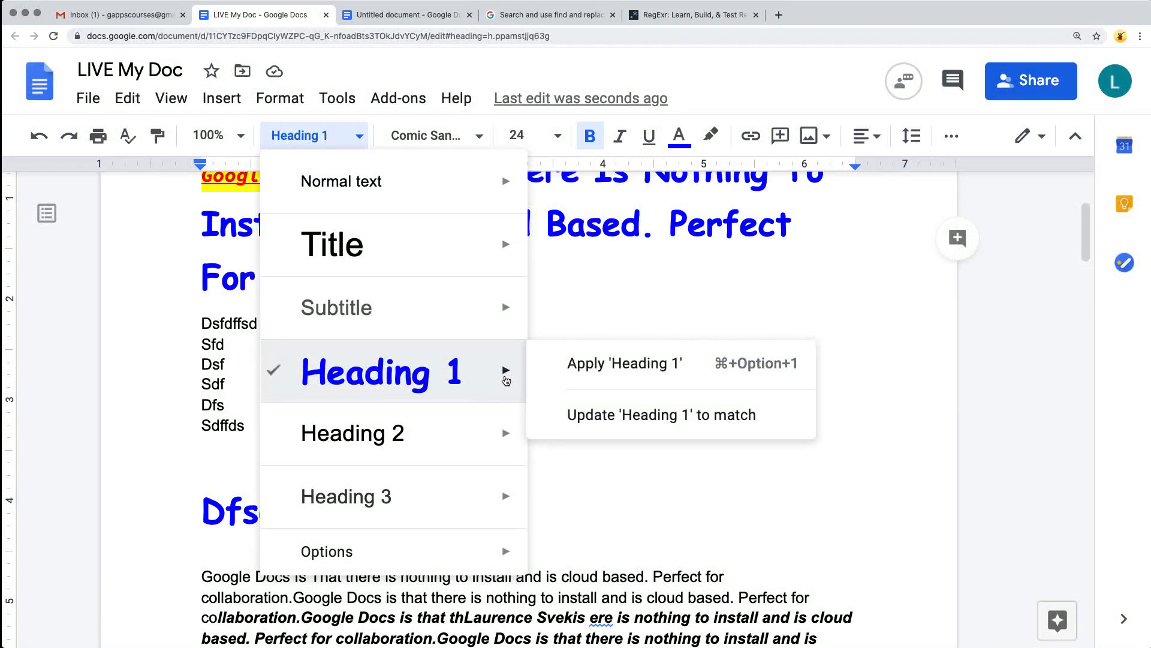
mouse_move(506, 552)
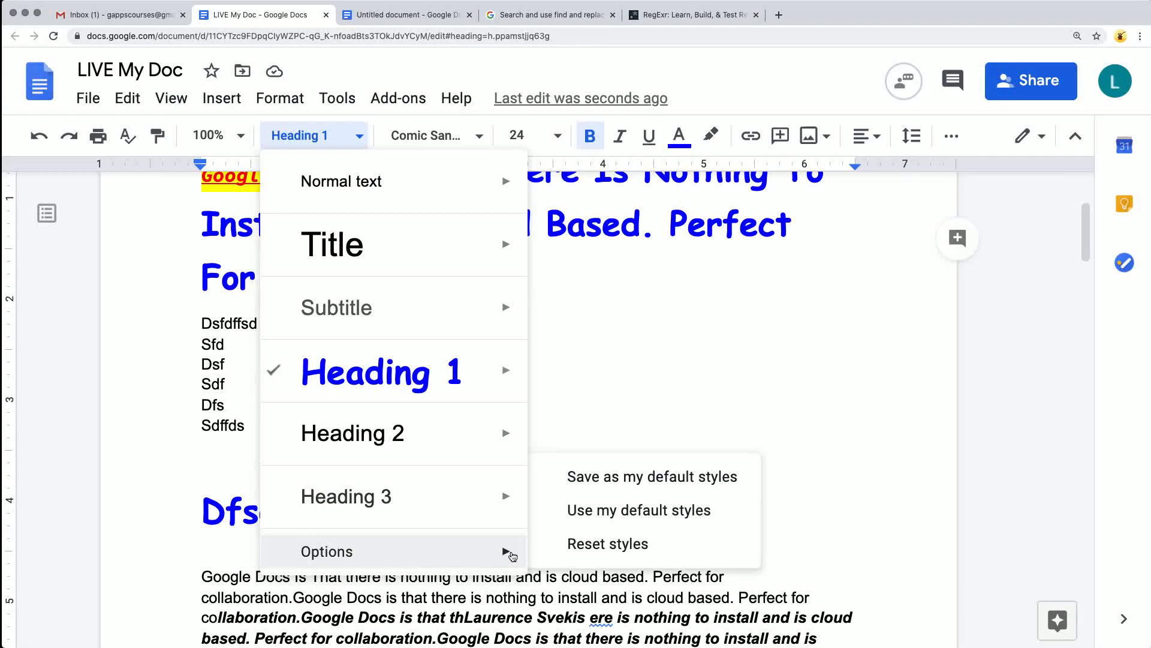
click(590, 511)
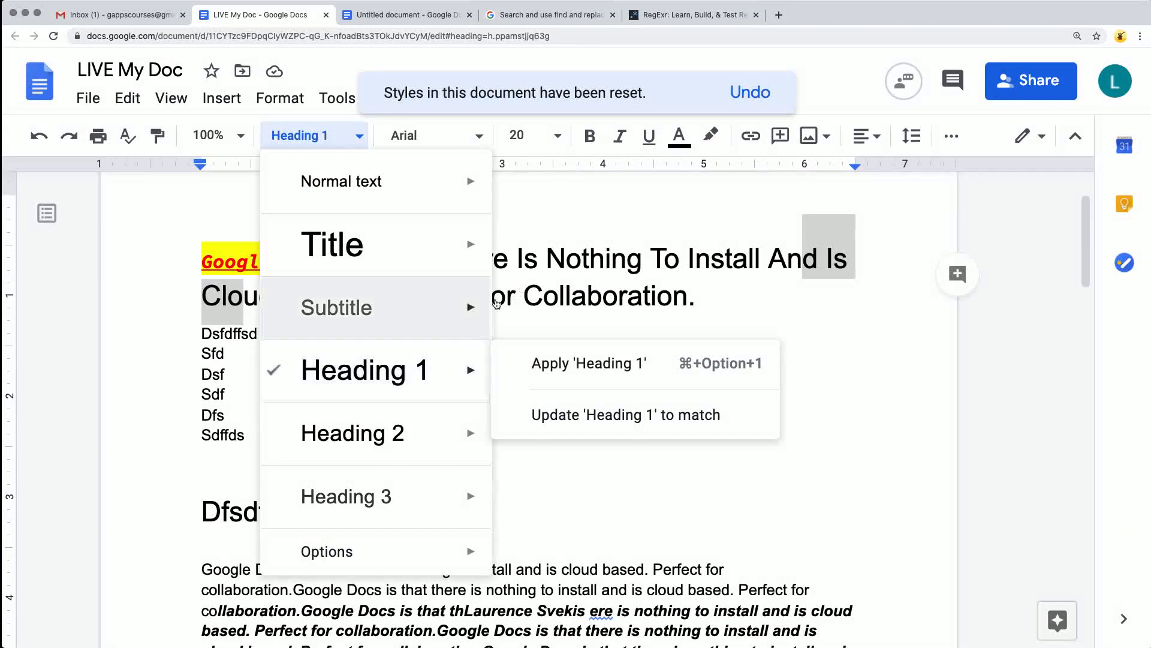
click(198, 303)
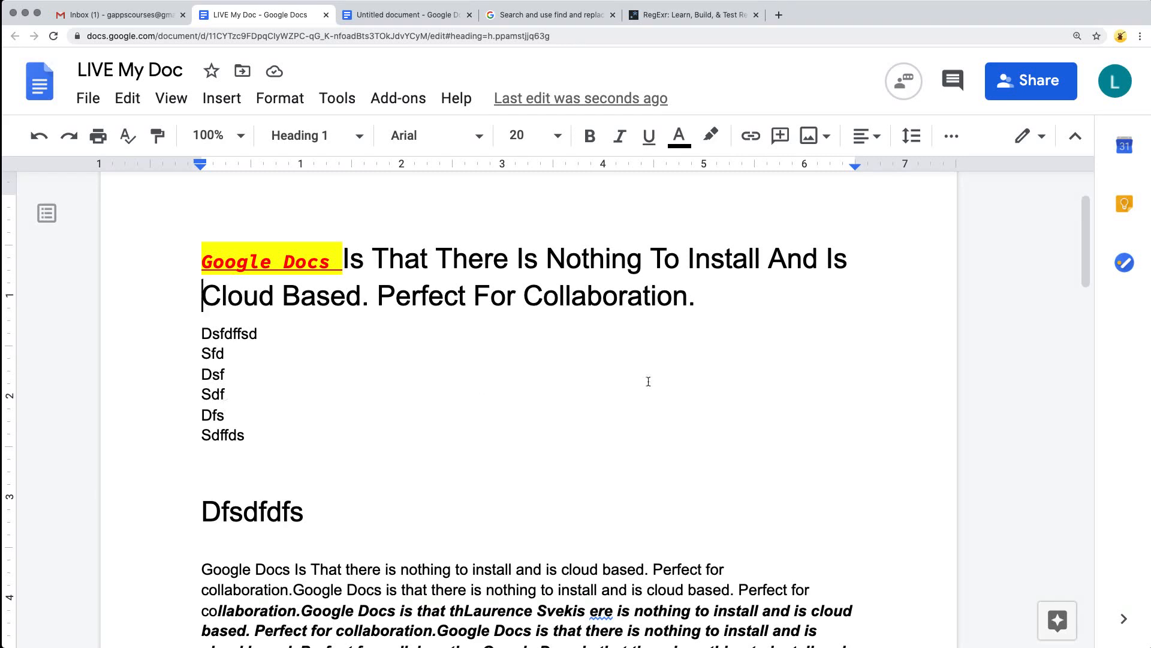
double_click(469, 399)
click(469, 15)
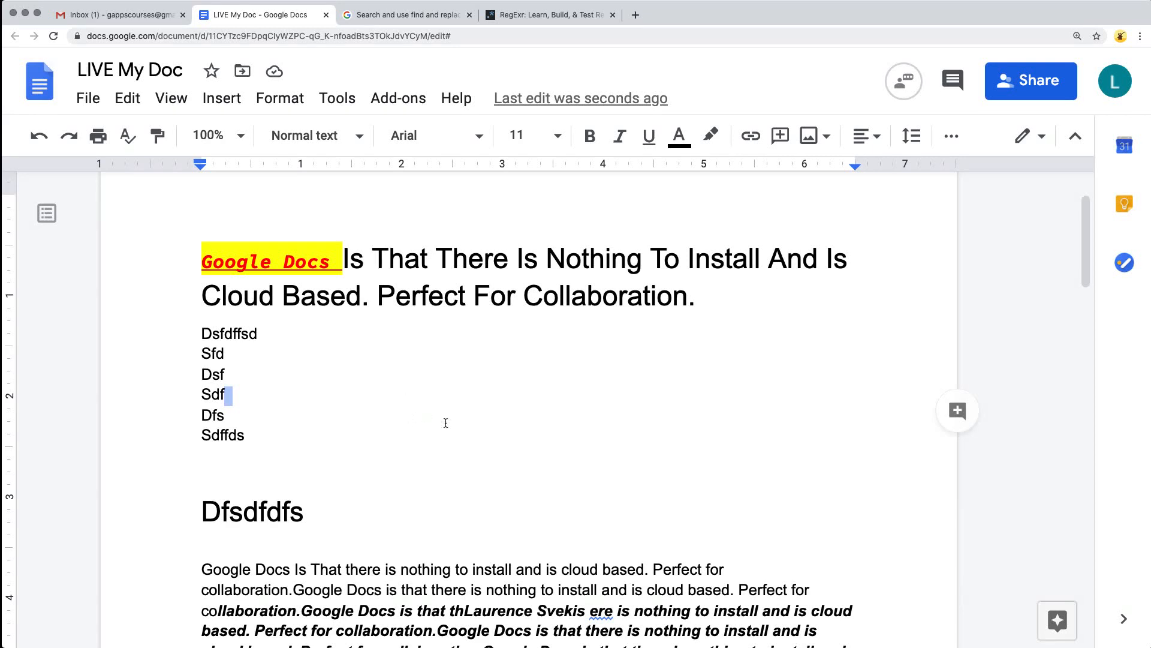
Add a 1 pt solid black bottom border to the "Sdf" line using the paragraph borders and shading settings.
click(280, 97)
mouse_move(297, 155)
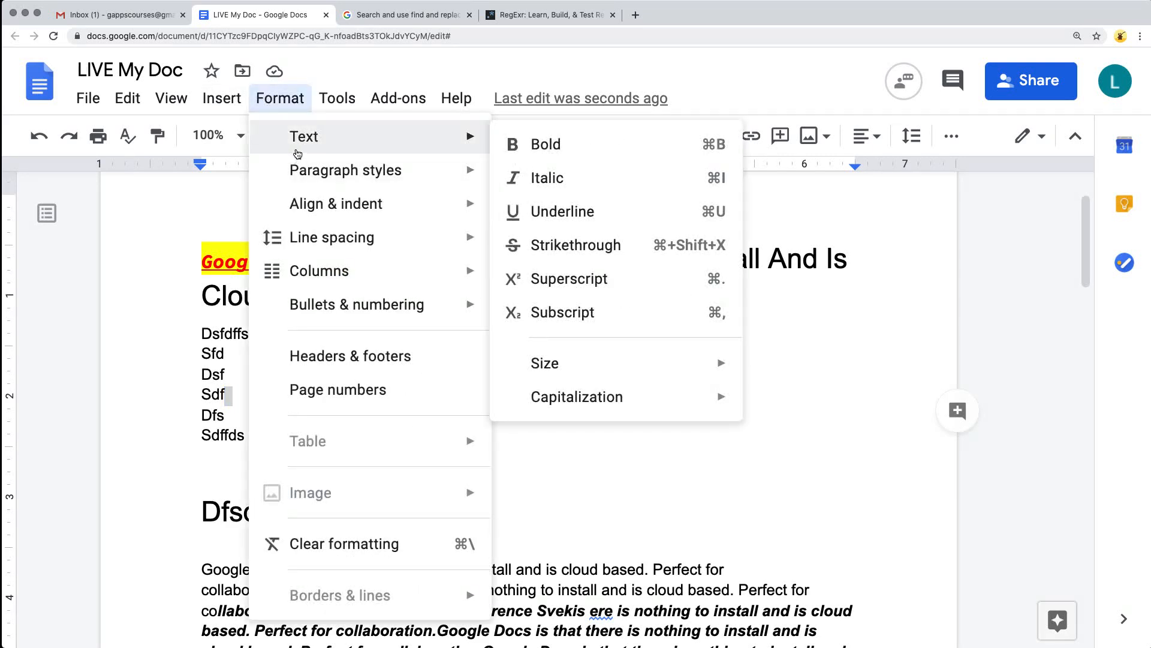
mouse_move(336, 211)
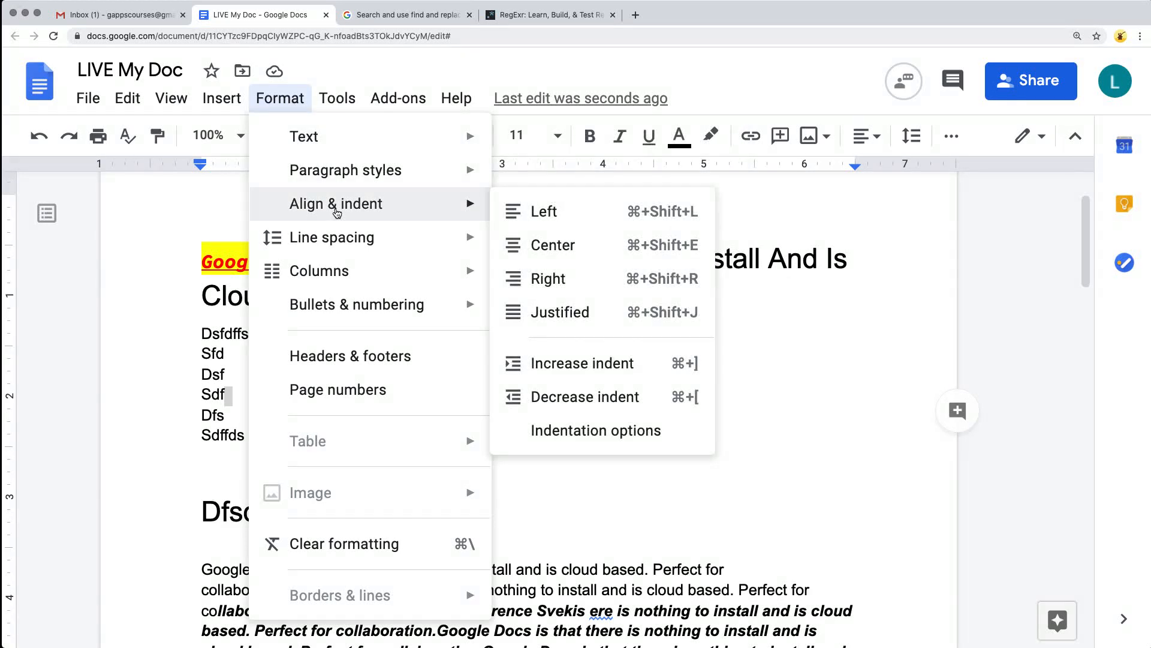
mouse_move(359, 179)
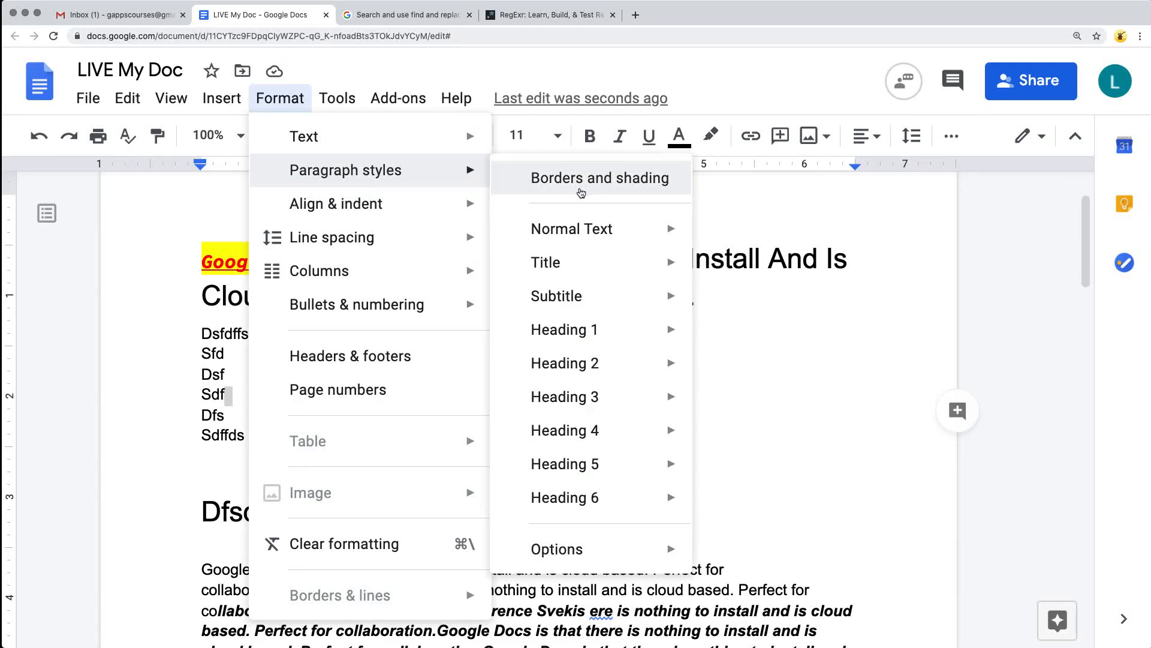
mouse_move(581, 234)
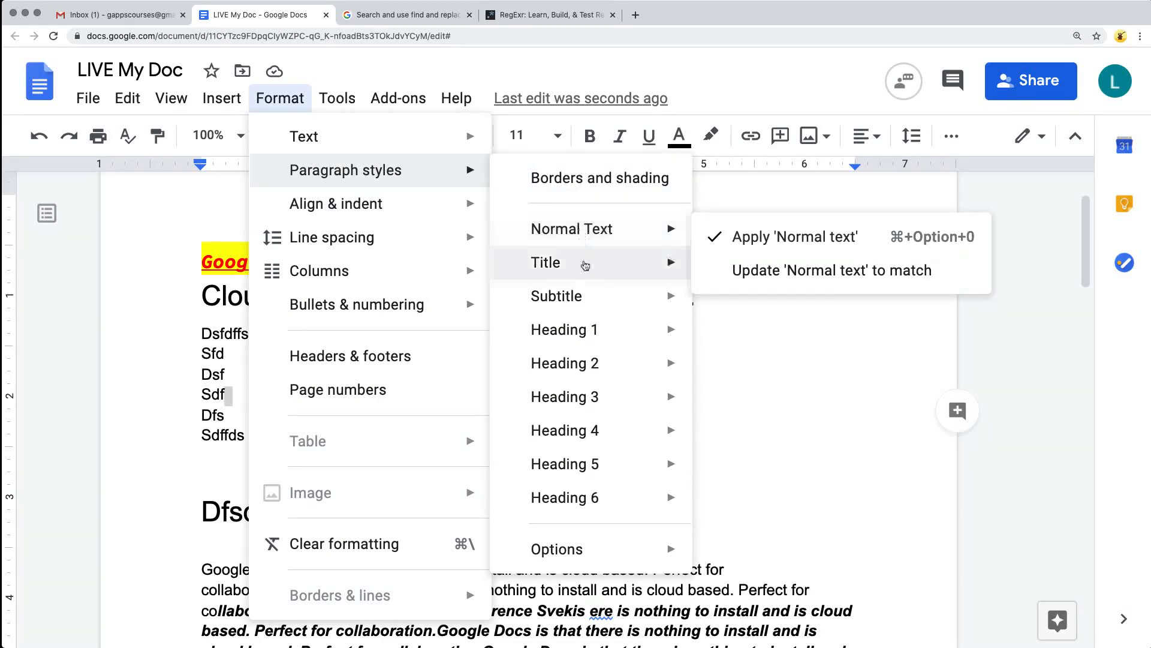
mouse_move(604, 560)
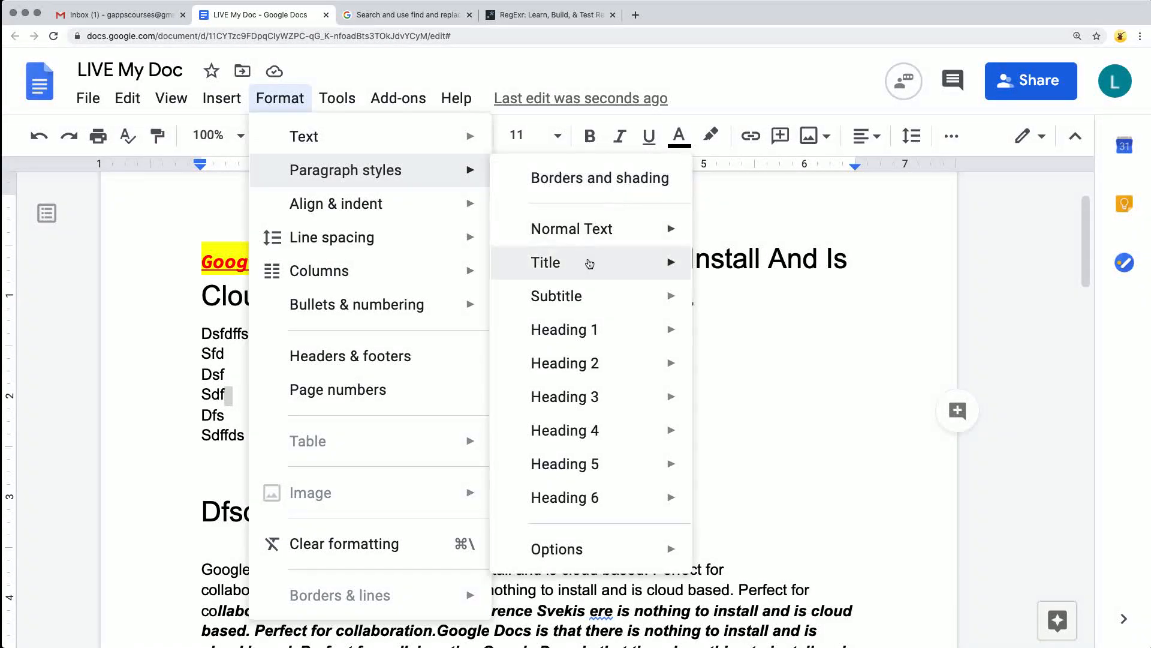
click(575, 180)
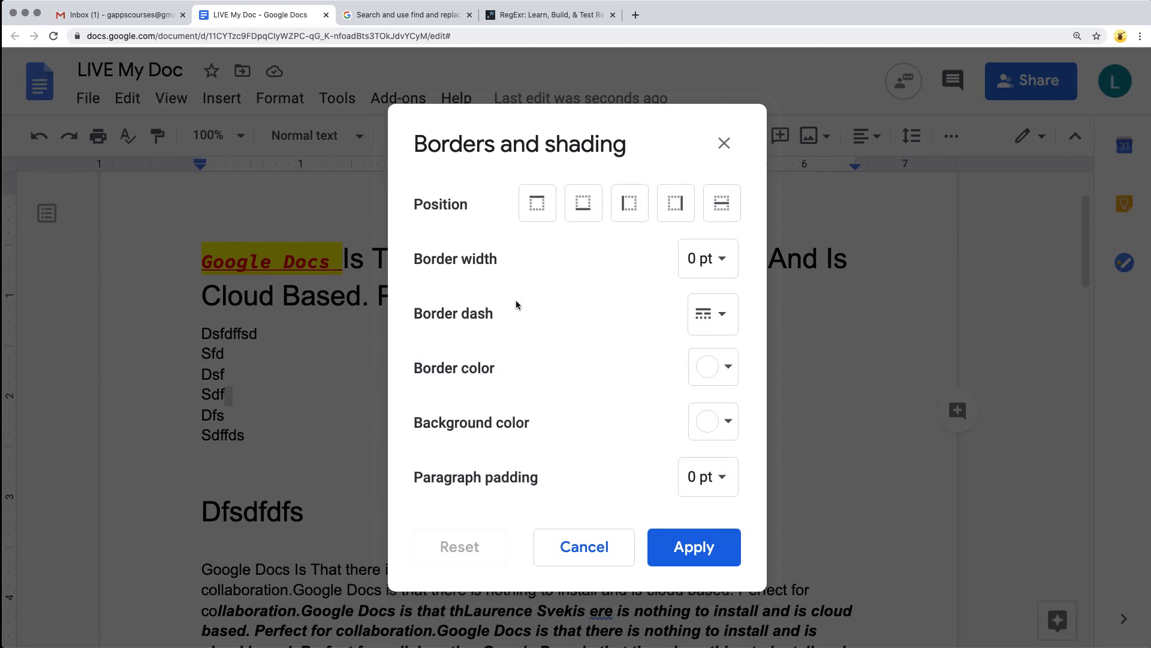
click(579, 212)
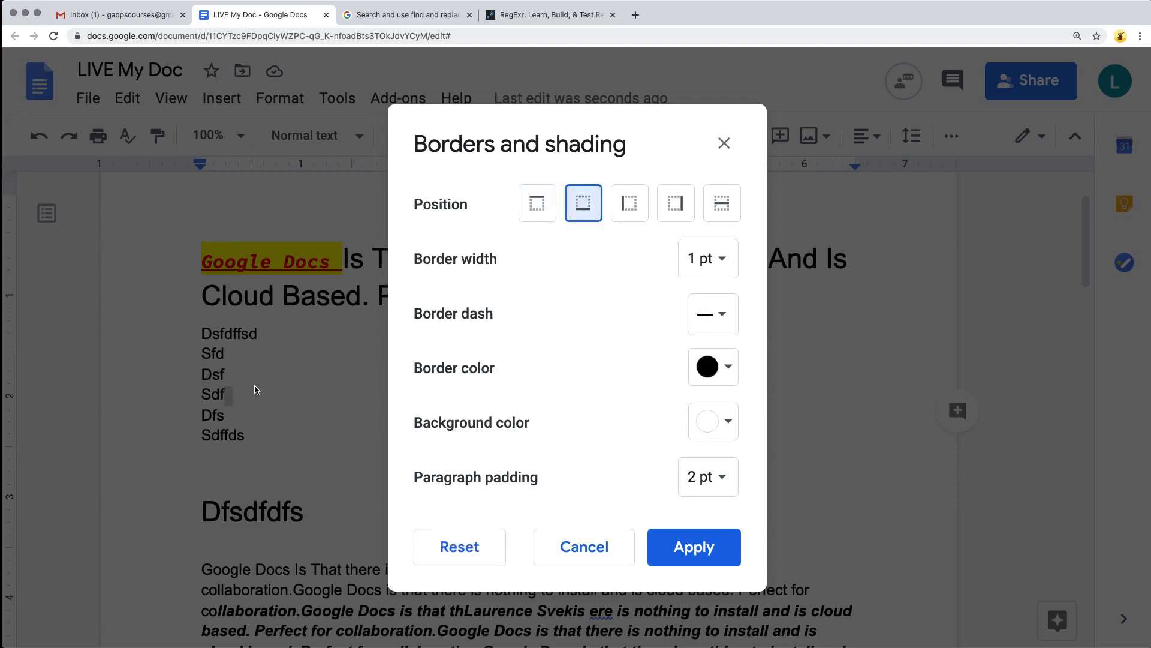
click(694, 547)
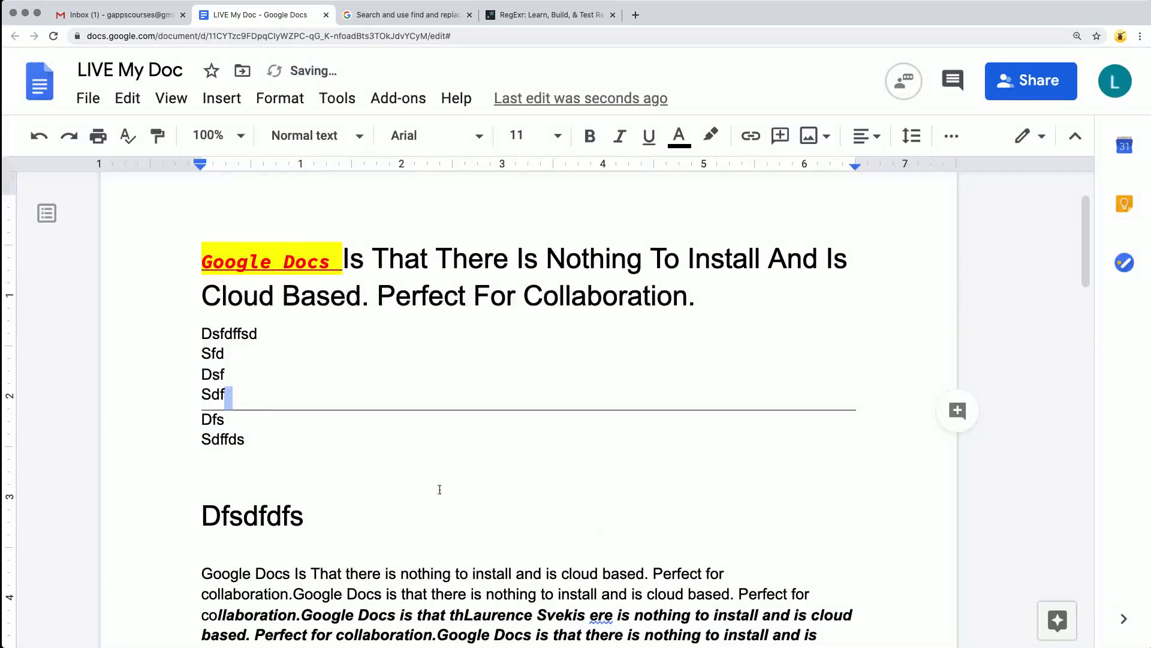
scroll(356, 472, down, 2)
scroll(354, 472, up, 4)
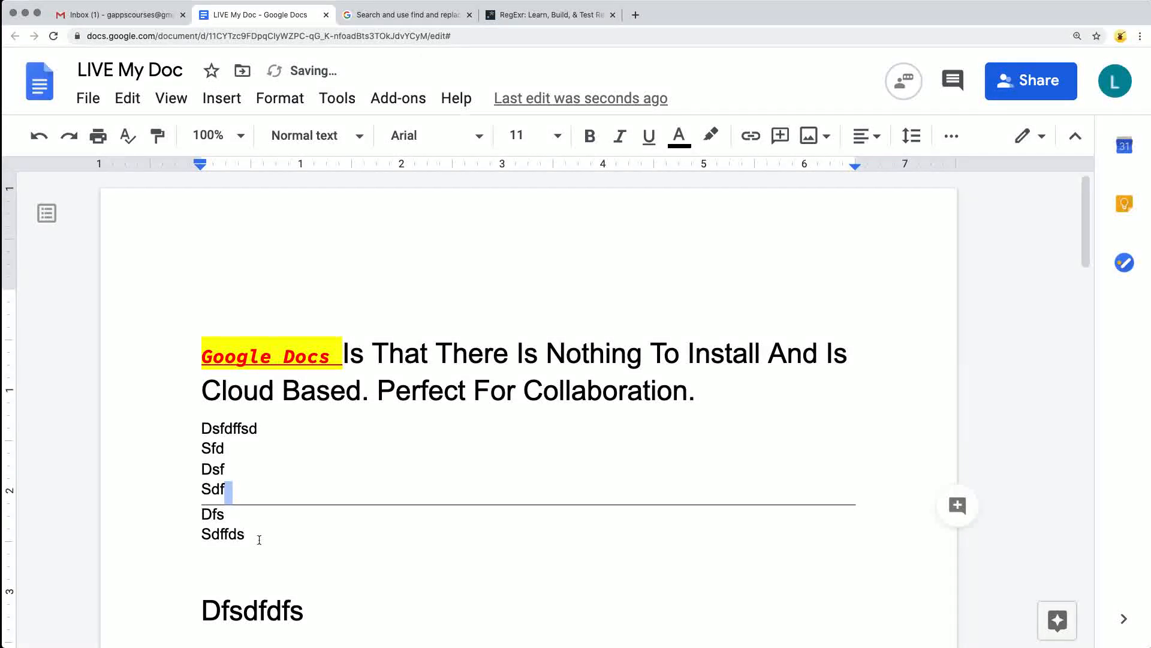
Add a 3 pt dotted red bottom border to the bold italic text block under the "Dfsdfdfs" heading.
scroll(268, 446, down, 8)
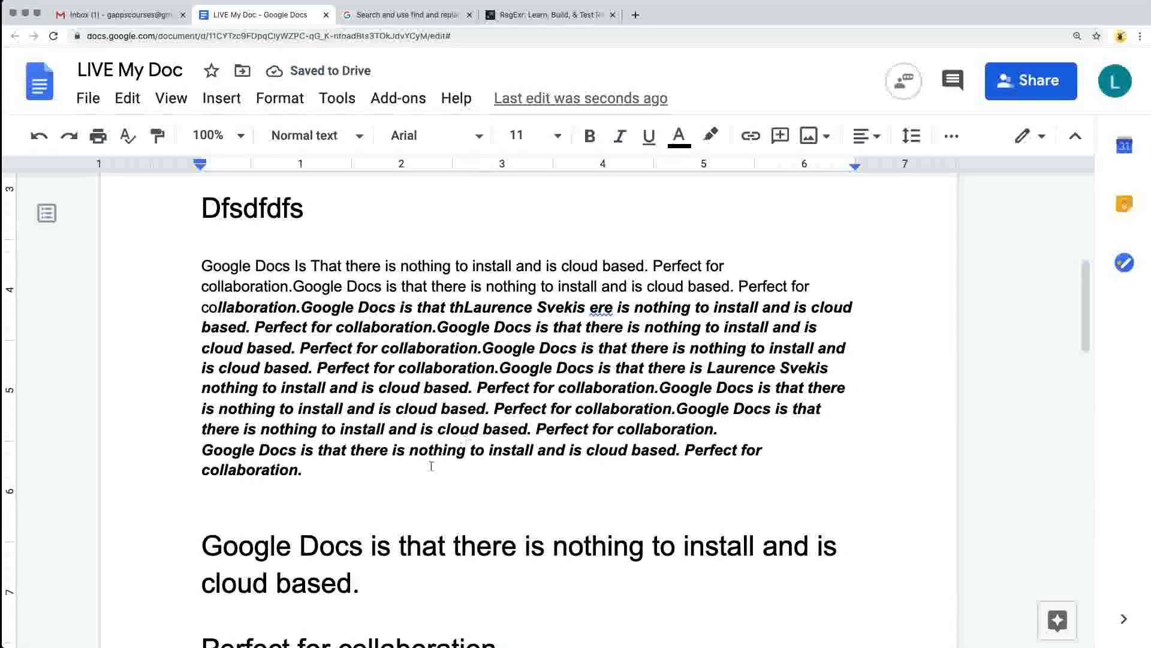
drag(429, 470, 219, 307)
click(280, 97)
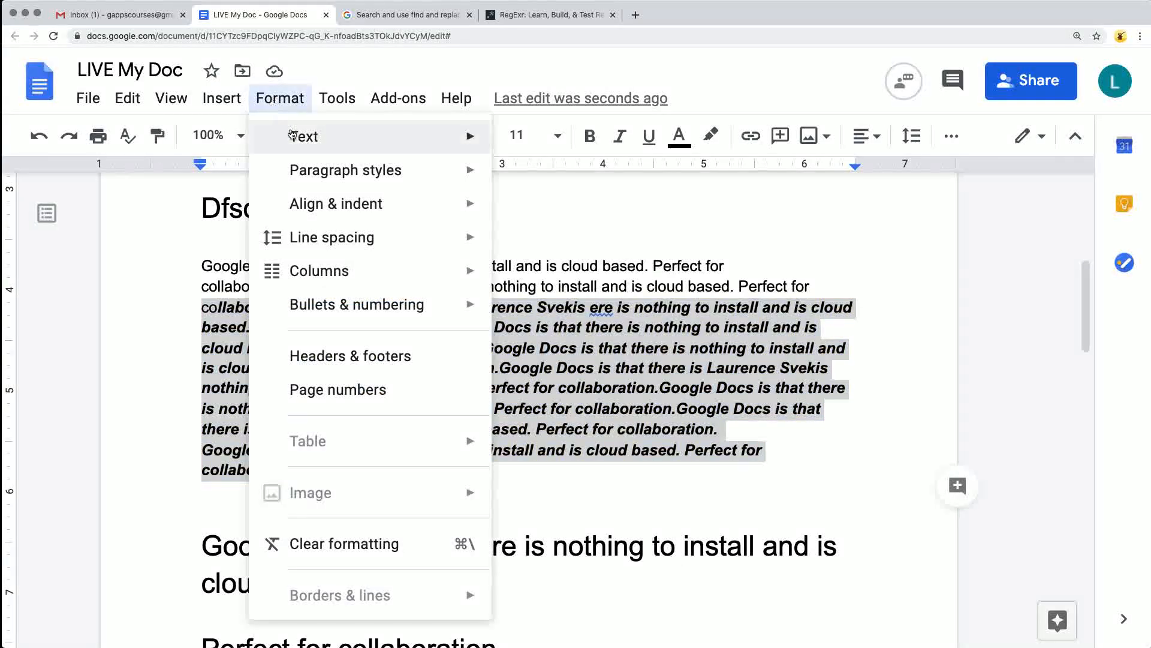
mouse_move(320, 170)
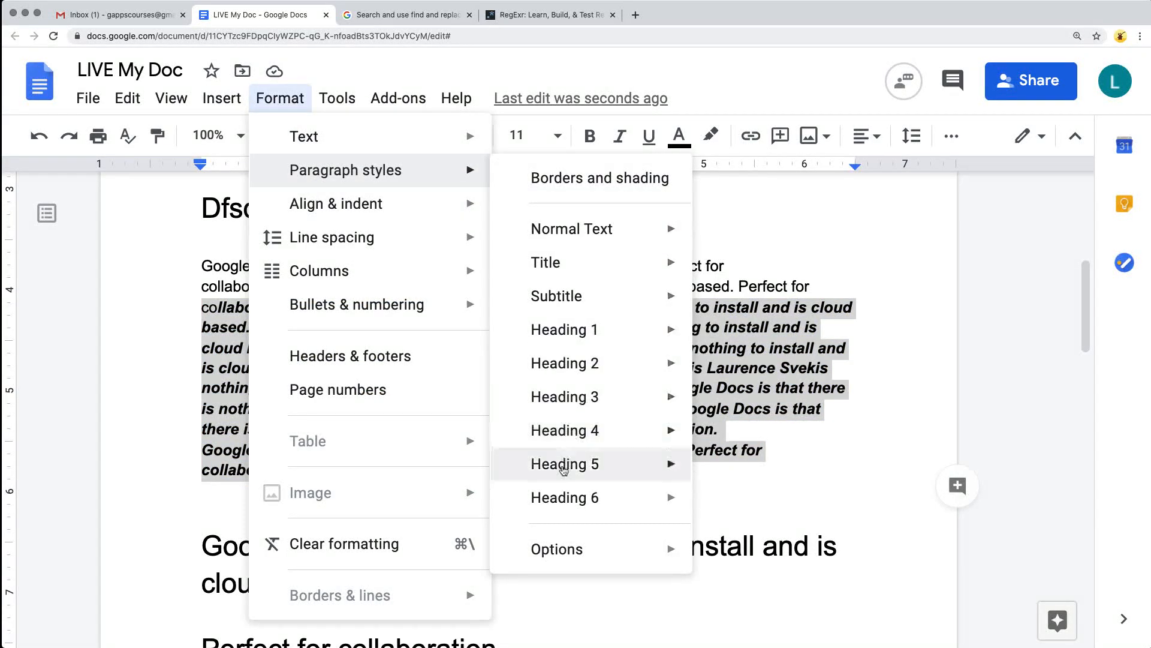
click(600, 189)
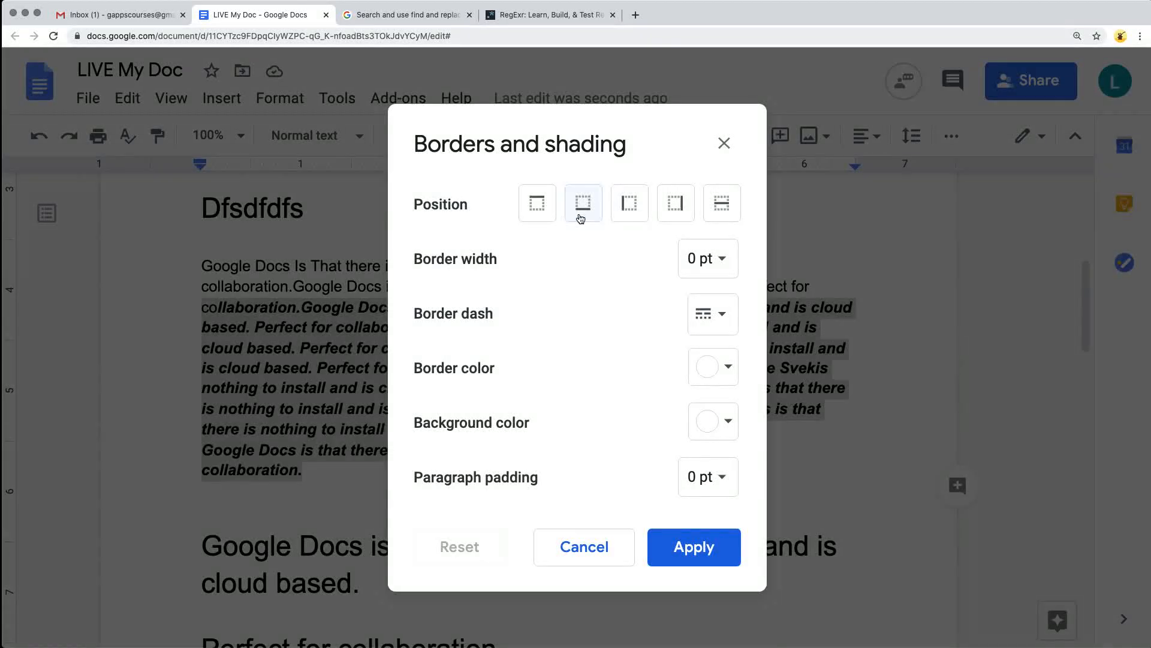
click(581, 218)
click(733, 369)
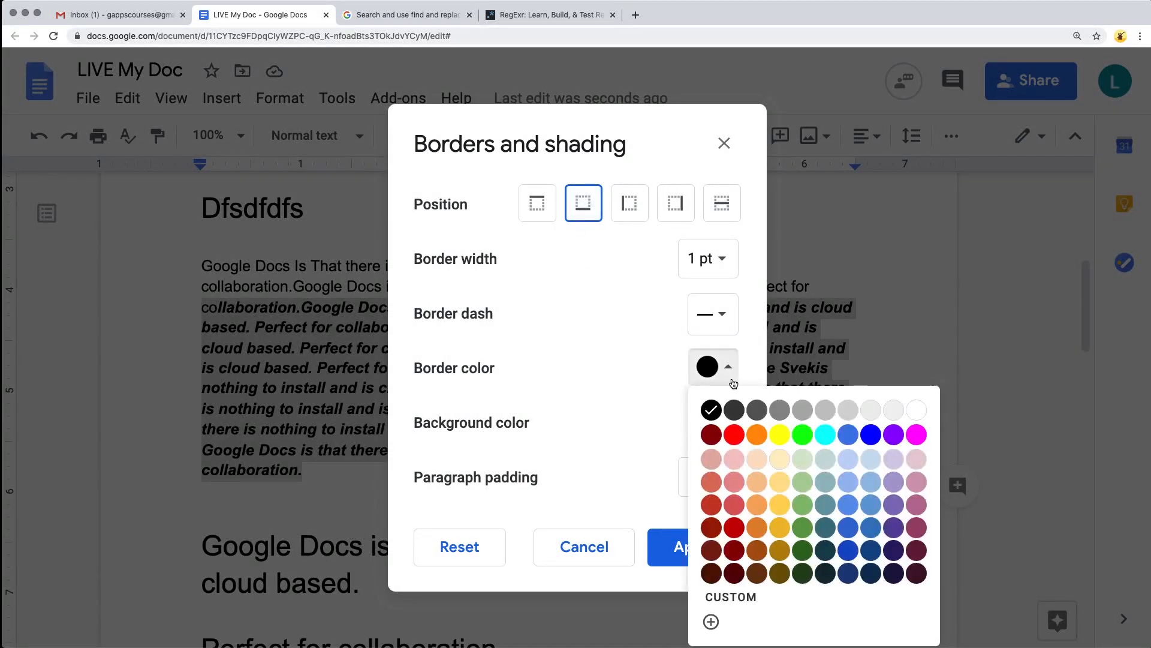
click(734, 435)
click(737, 316)
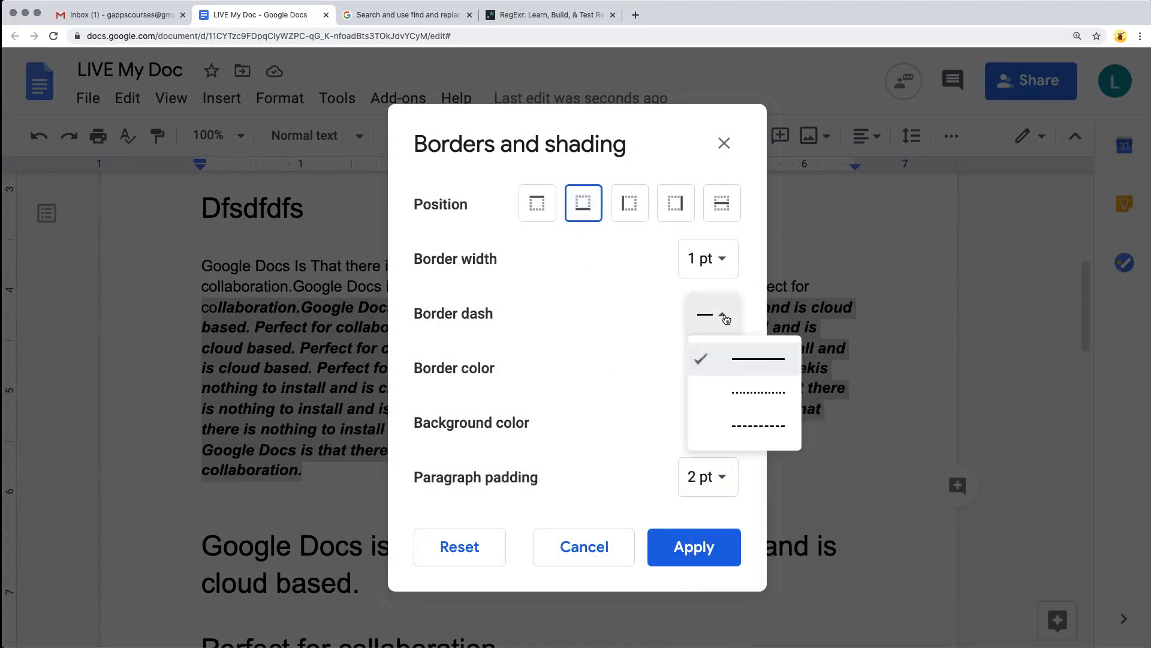
click(743, 397)
click(740, 262)
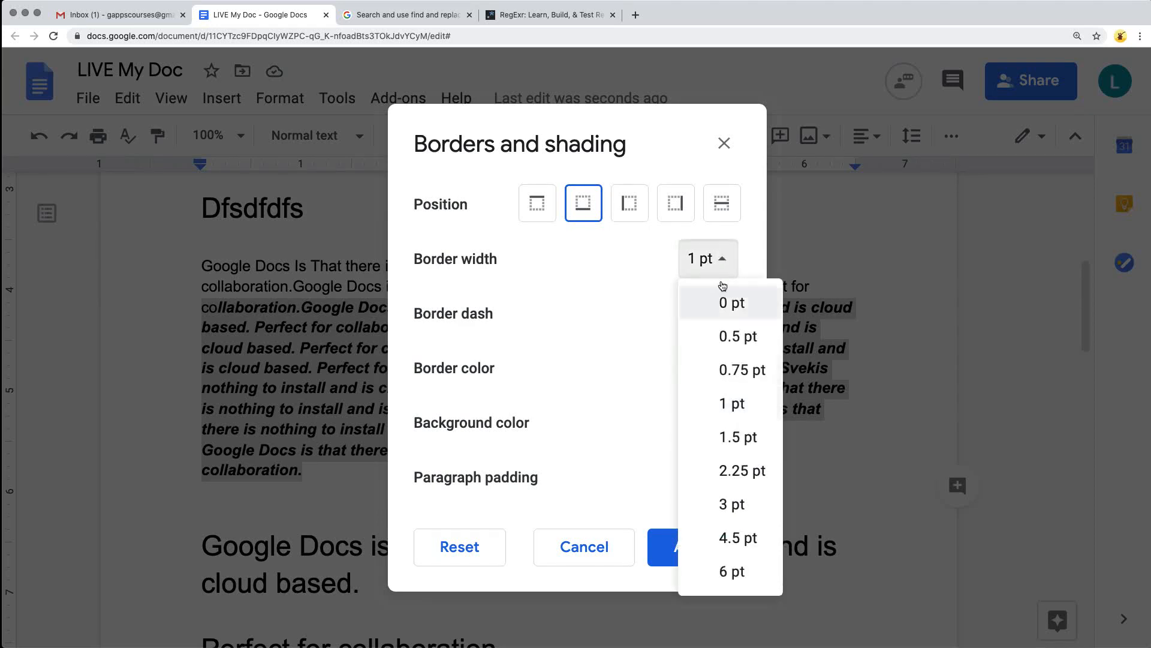
click(742, 503)
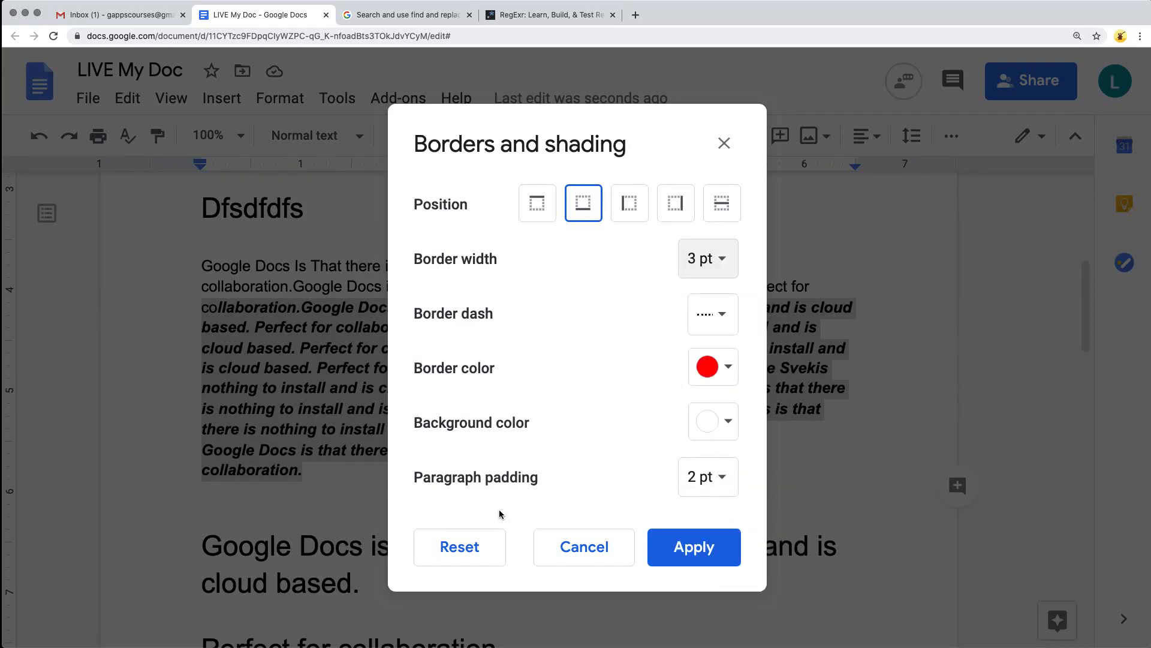
click(690, 549)
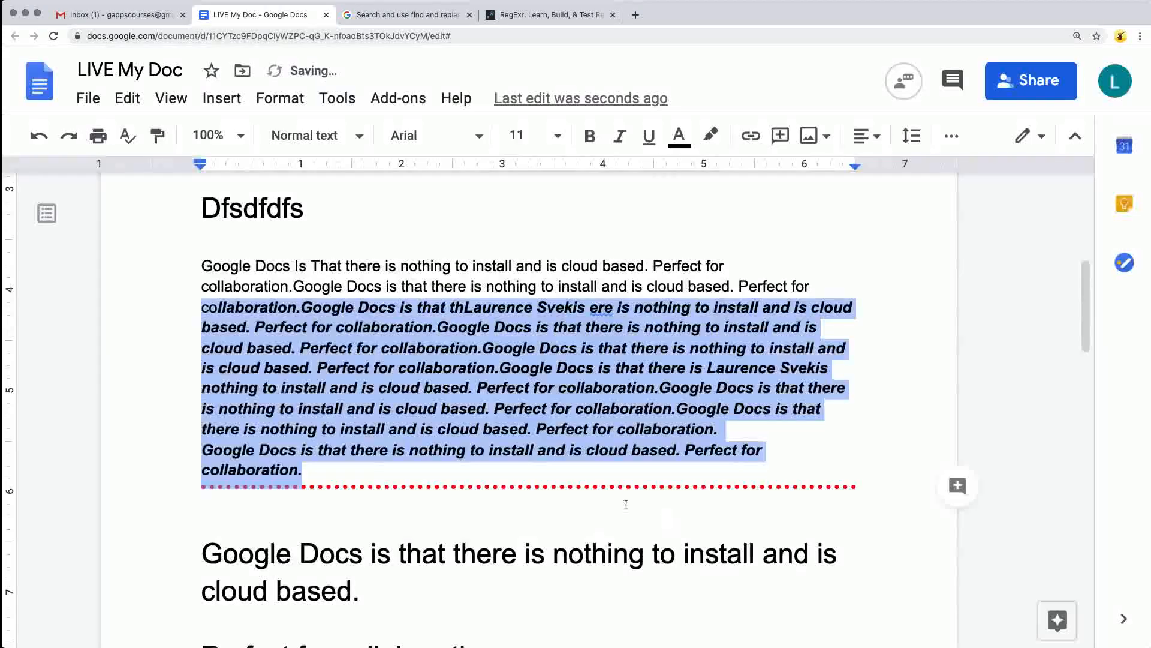
click(433, 475)
scroll(439, 474, up, 2)
scroll(438, 472, up, 5)
scroll(438, 471, down, 20)
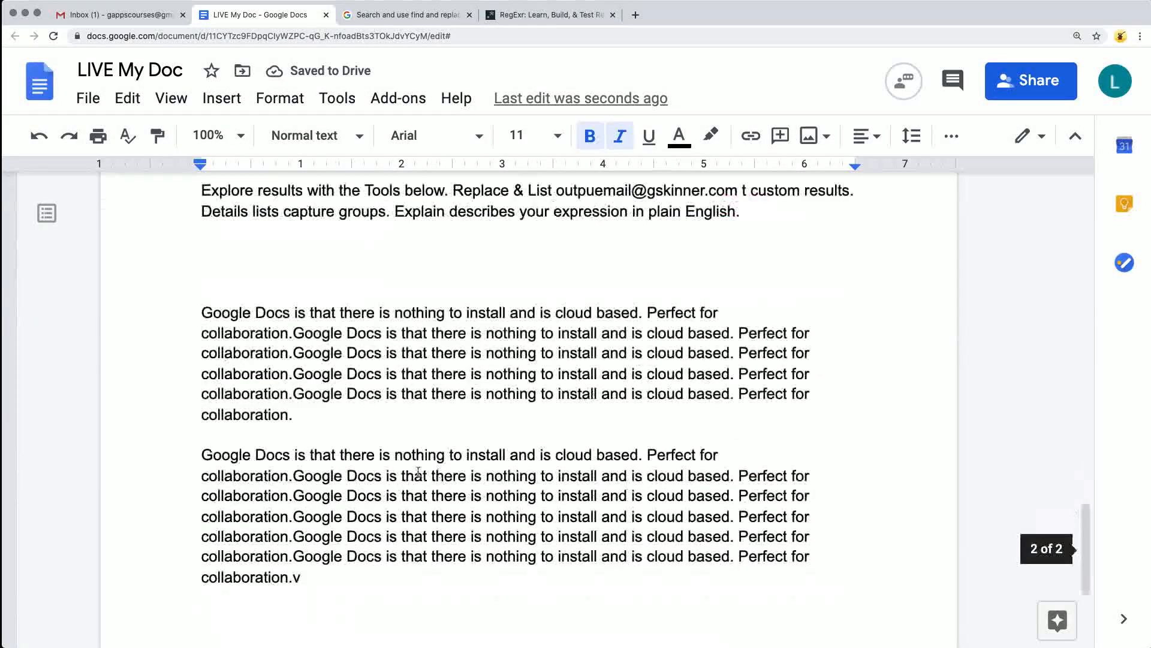
scroll(412, 471, up, 5)
scroll(412, 471, up, 10)
scroll(423, 336, up, 5)
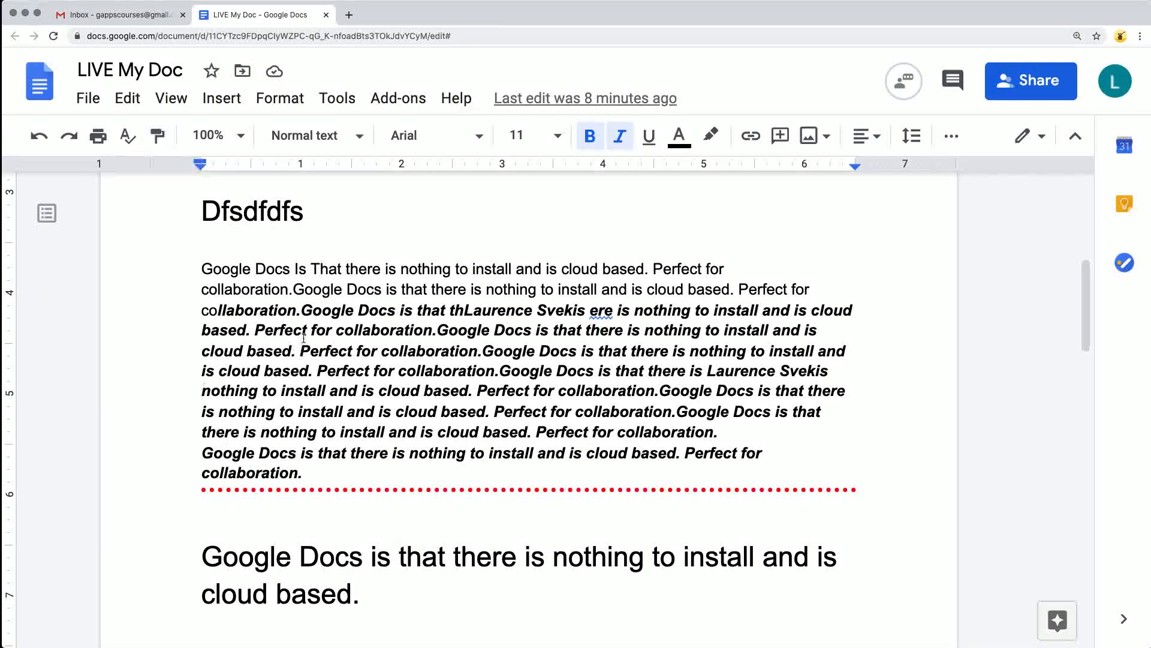
Format "Google Docs" at the start of the paragraph under "Dfsdfdfs" as bold italic, 14 pt Calibri in blue.
drag(291, 271, 202, 270)
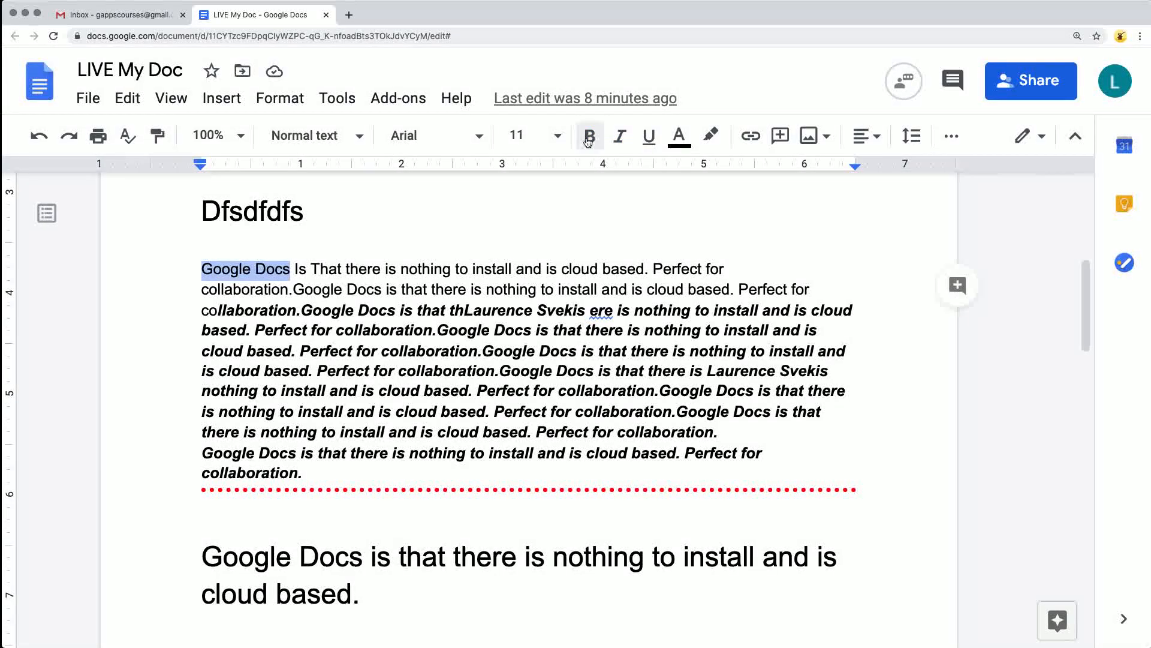
click(591, 141)
click(678, 135)
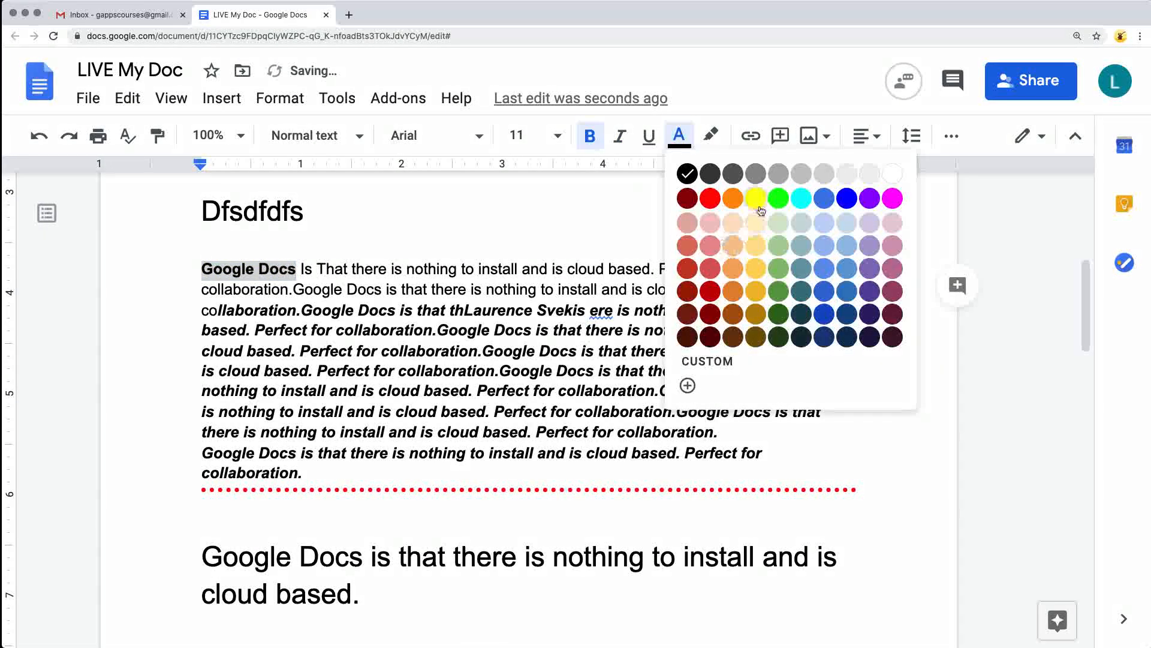
click(779, 198)
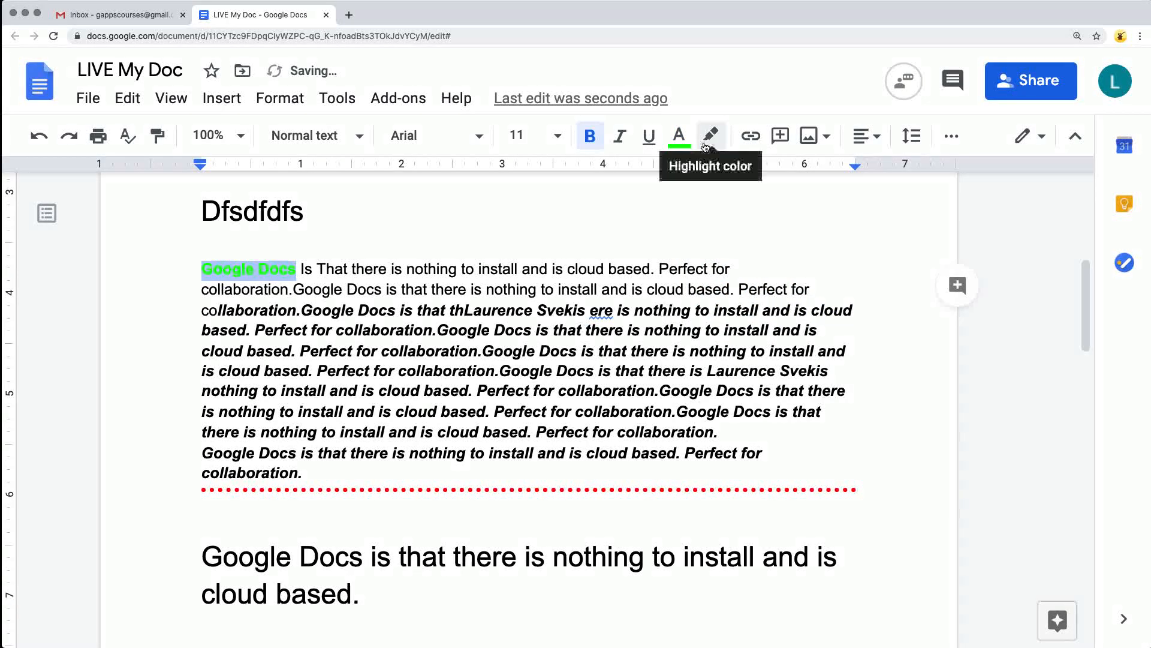
click(619, 135)
click(547, 141)
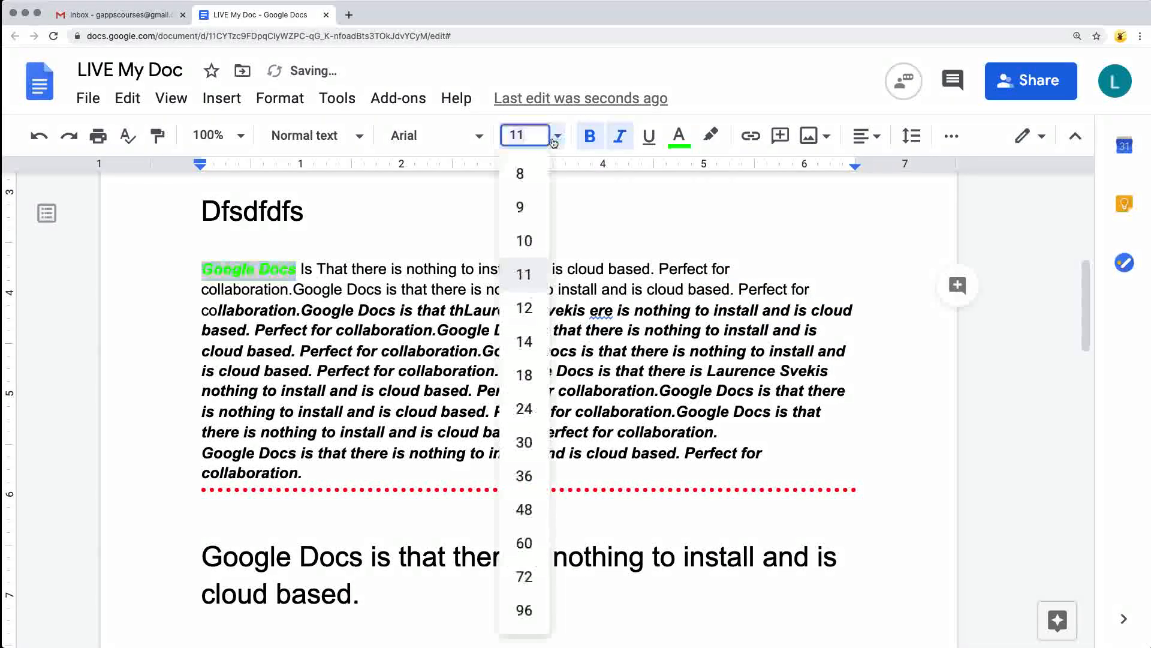
click(529, 337)
click(478, 138)
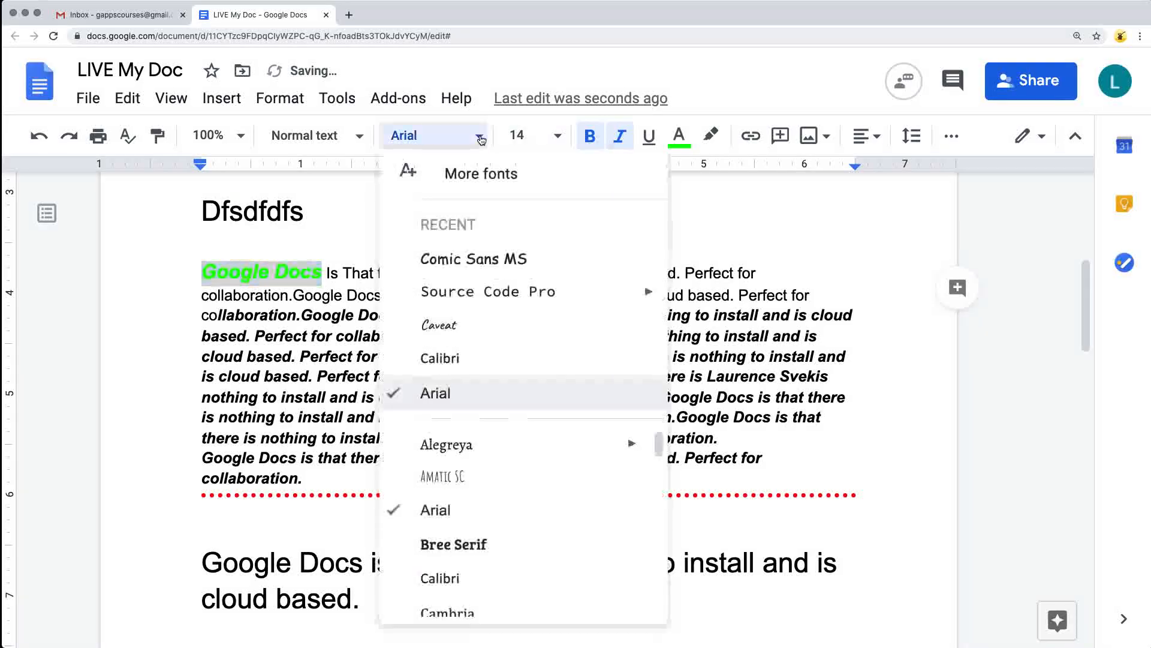
click(473, 365)
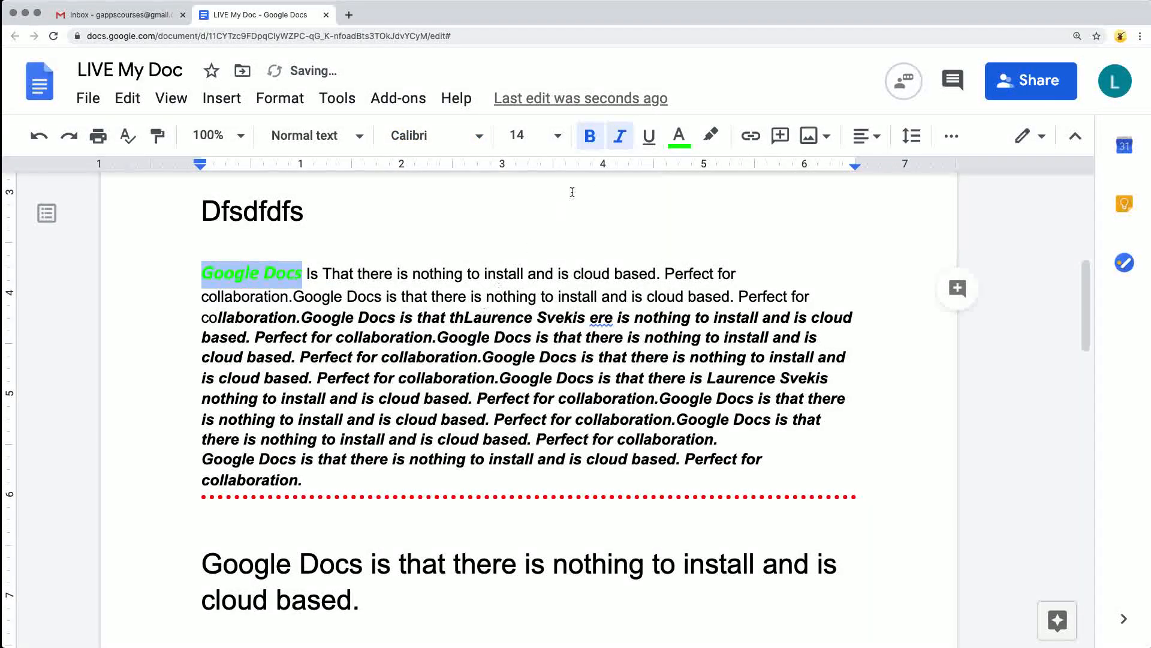
click(678, 135)
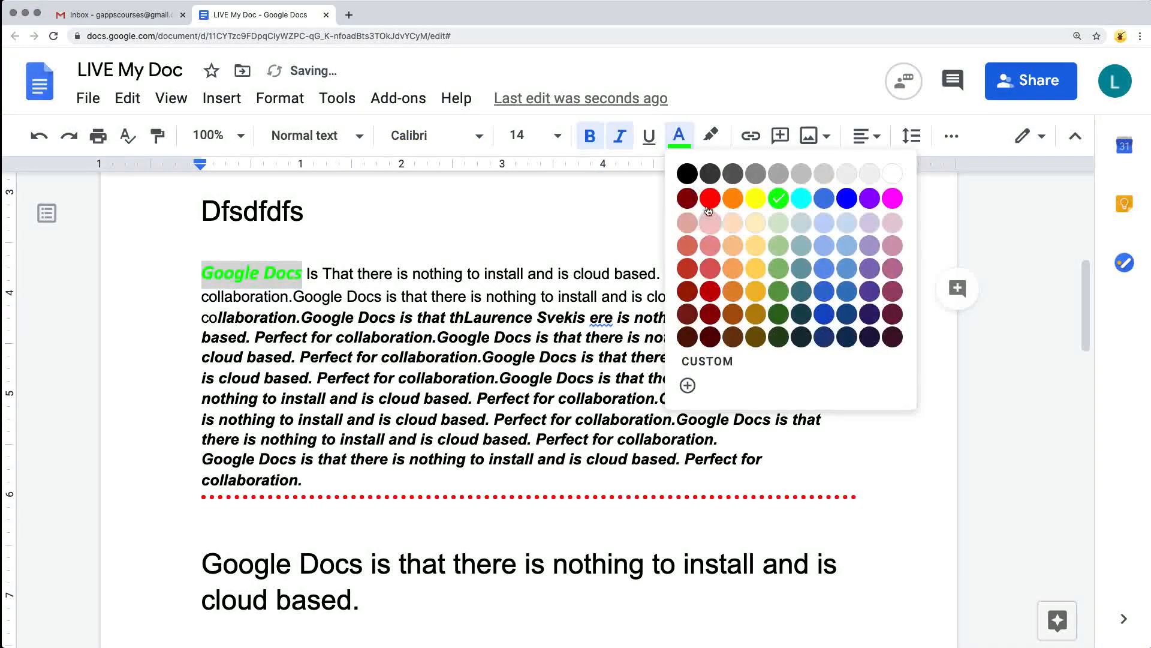
click(848, 198)
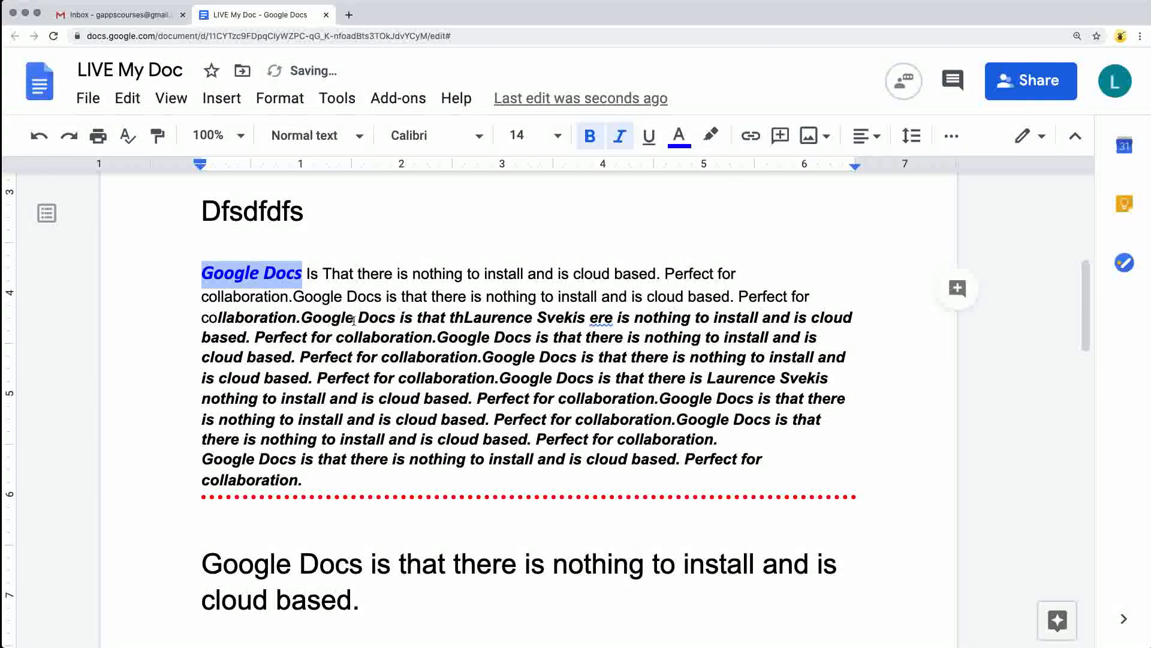
Copy the formatting of the blue "Google Docs" onto the text from "nothing to install" through most of the same paragraph with Paint format.
click(162, 137)
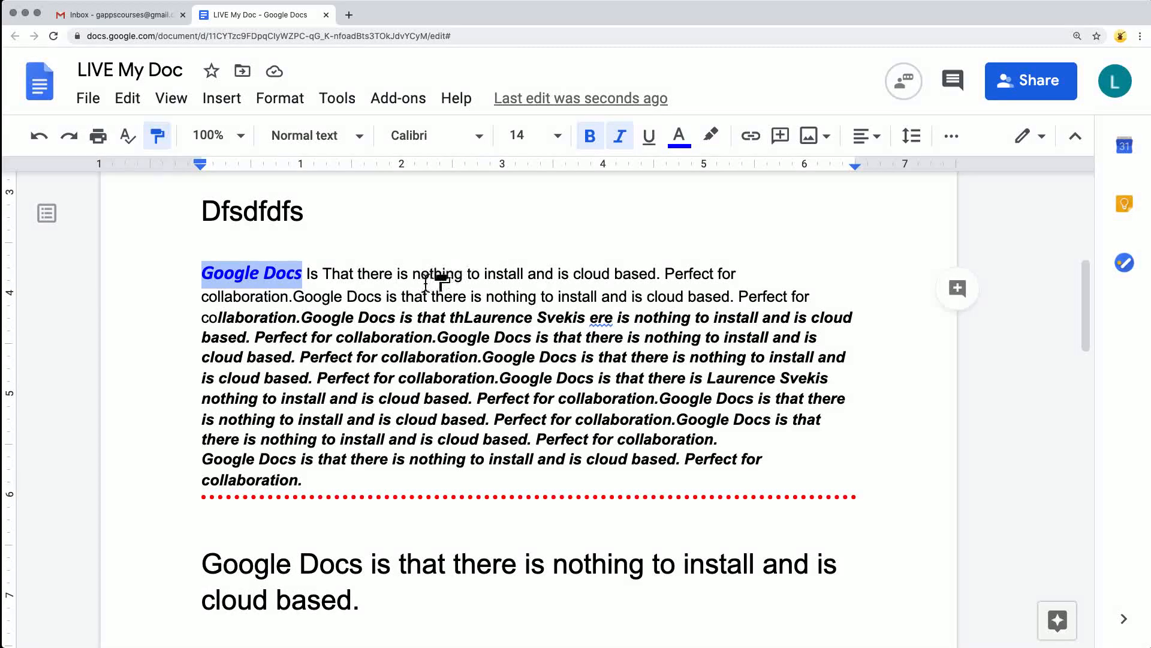
drag(422, 275, 565, 424)
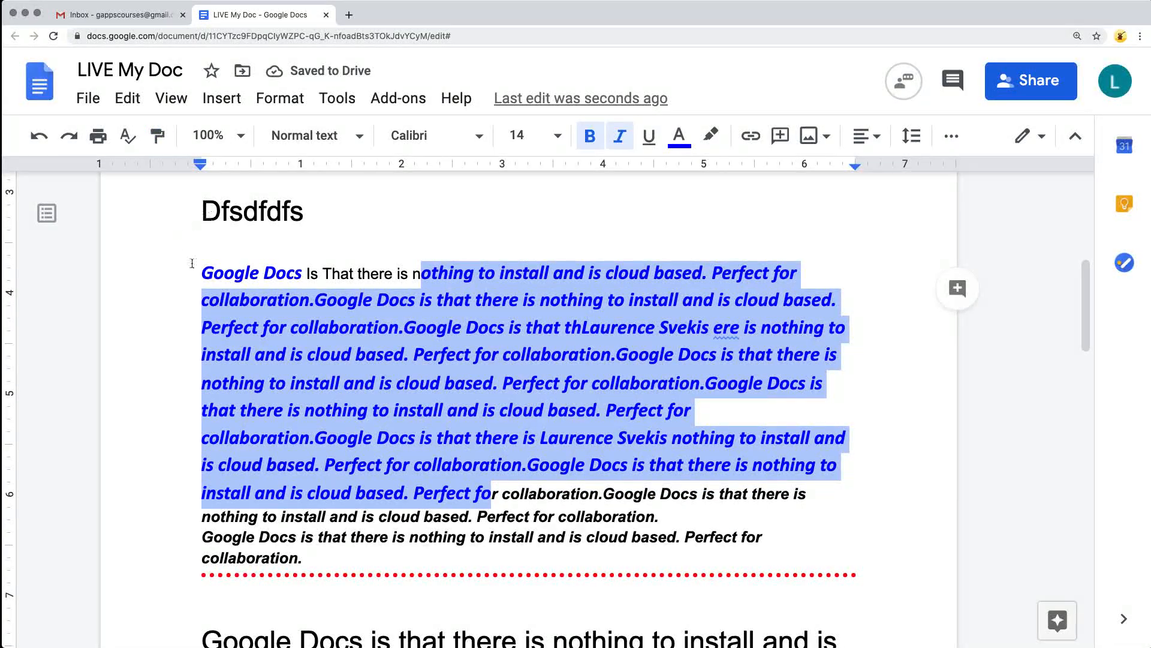
click(251, 275)
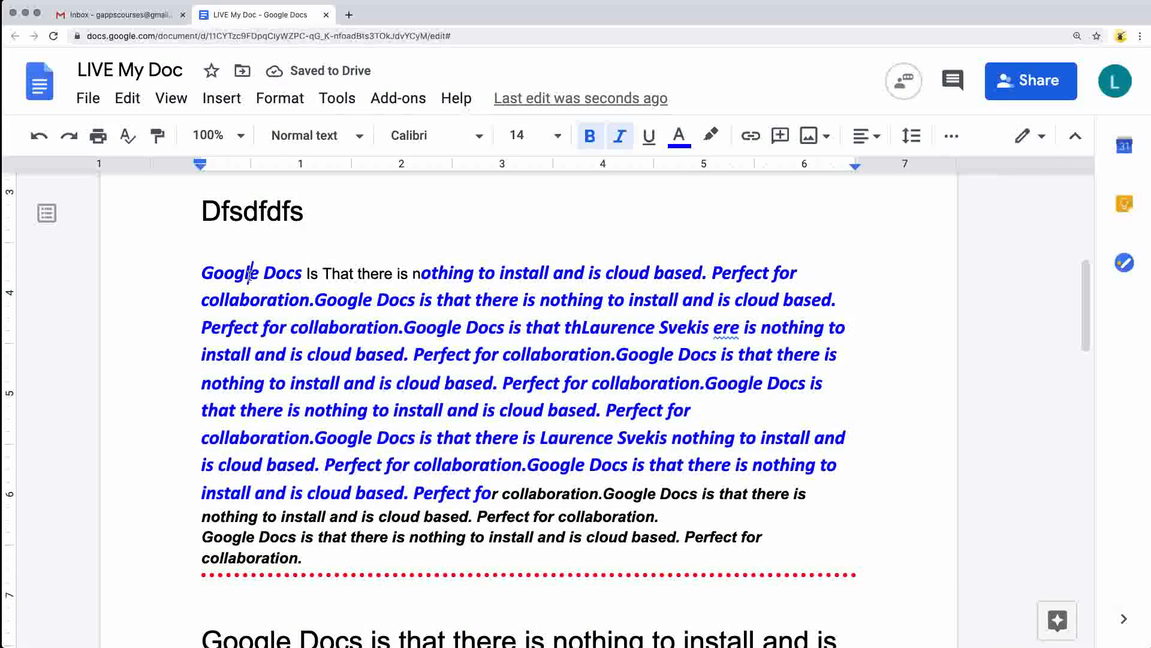
drag(199, 268, 300, 269)
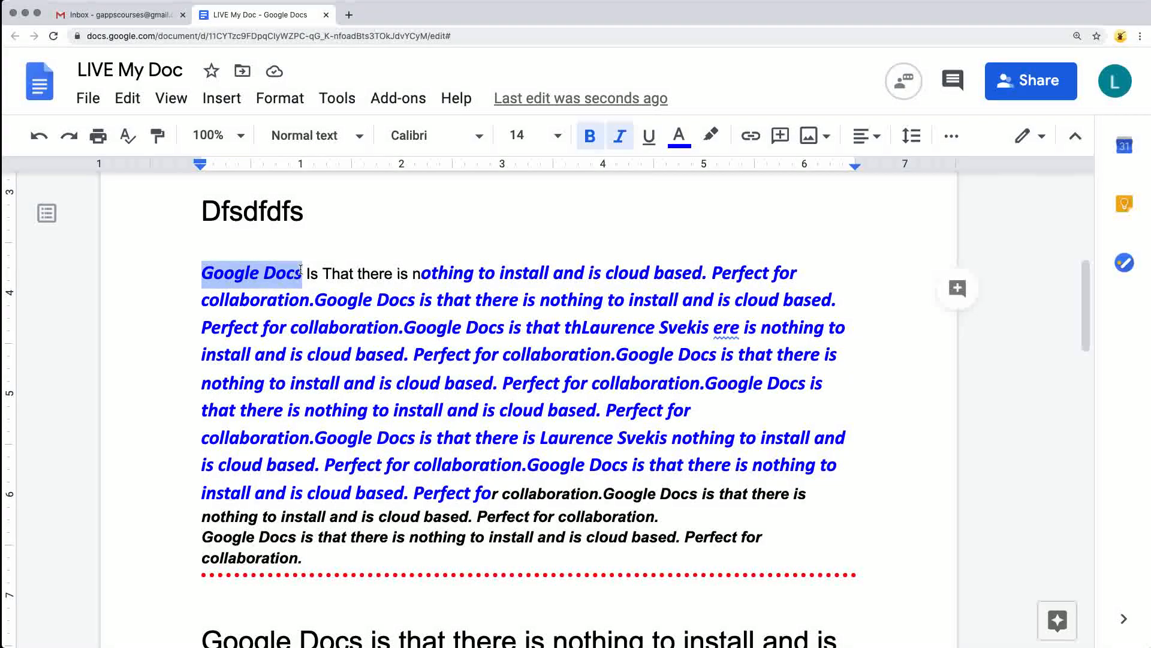
Make the e-mail address before "Save & Share" bold red and copy its formatting onto the one in the "Edit the Expression & Text" paragraph.
scroll(442, 329, down, 6)
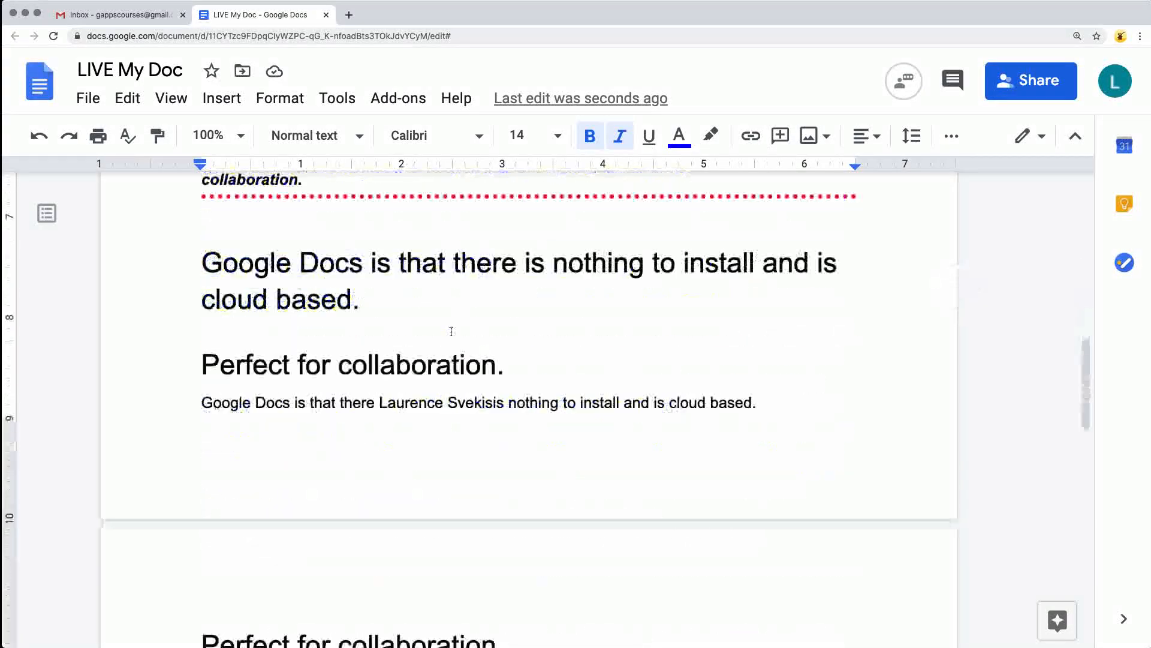
scroll(438, 335, down, 10)
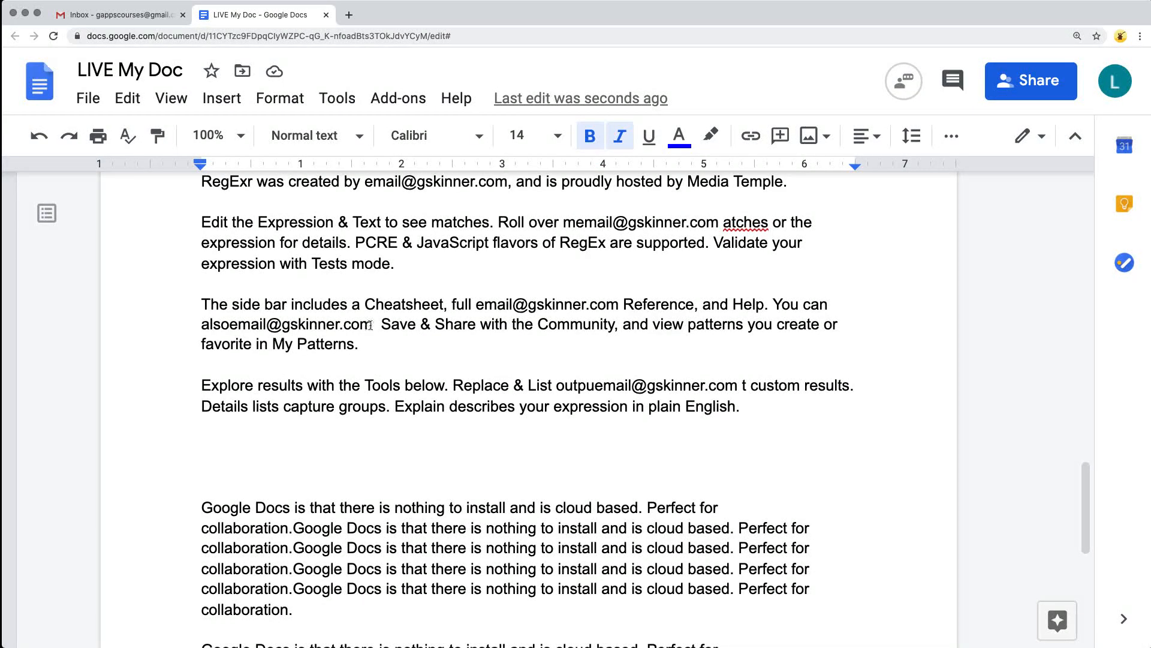
drag(370, 325, 185, 329)
click(590, 136)
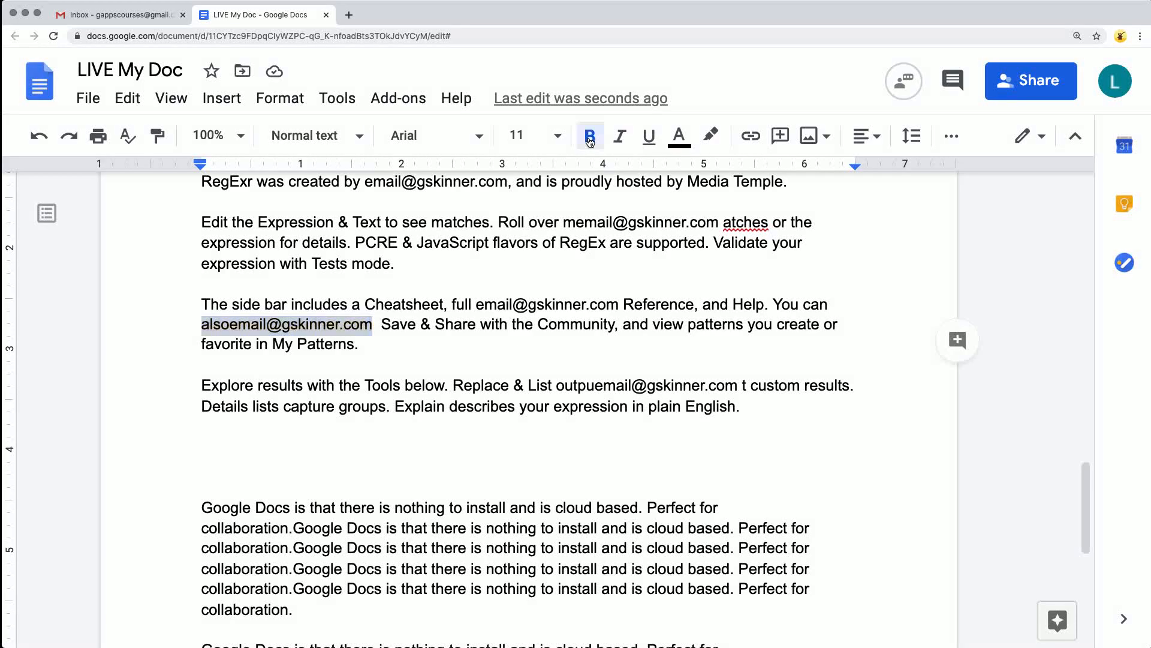
click(678, 135)
click(713, 197)
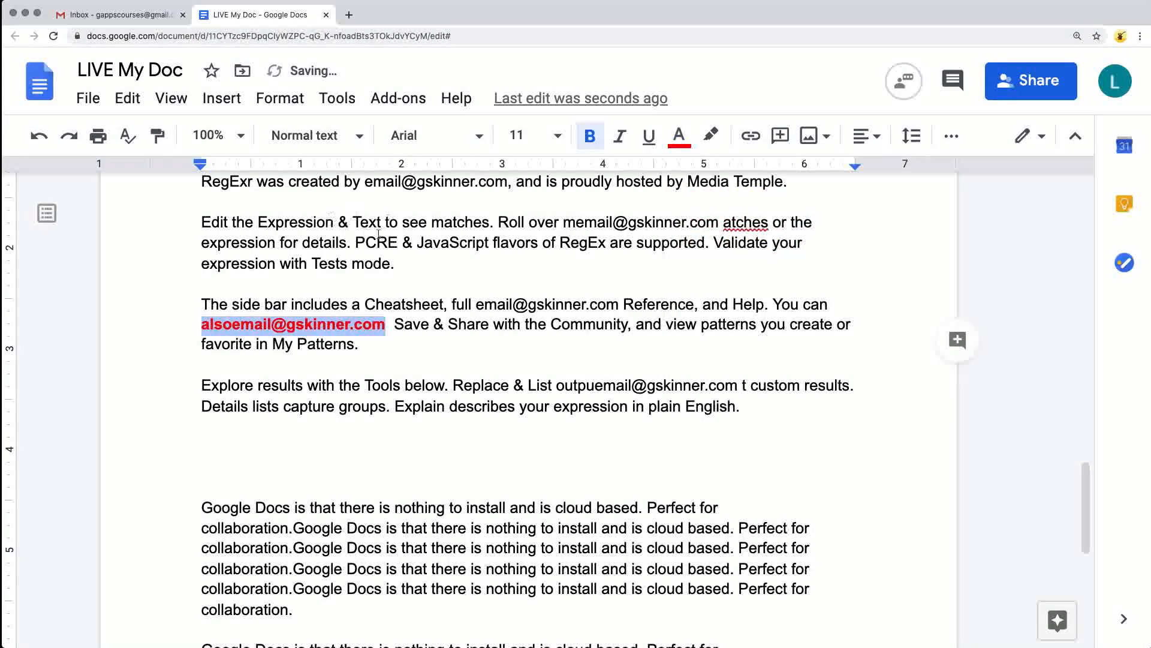
click(158, 135)
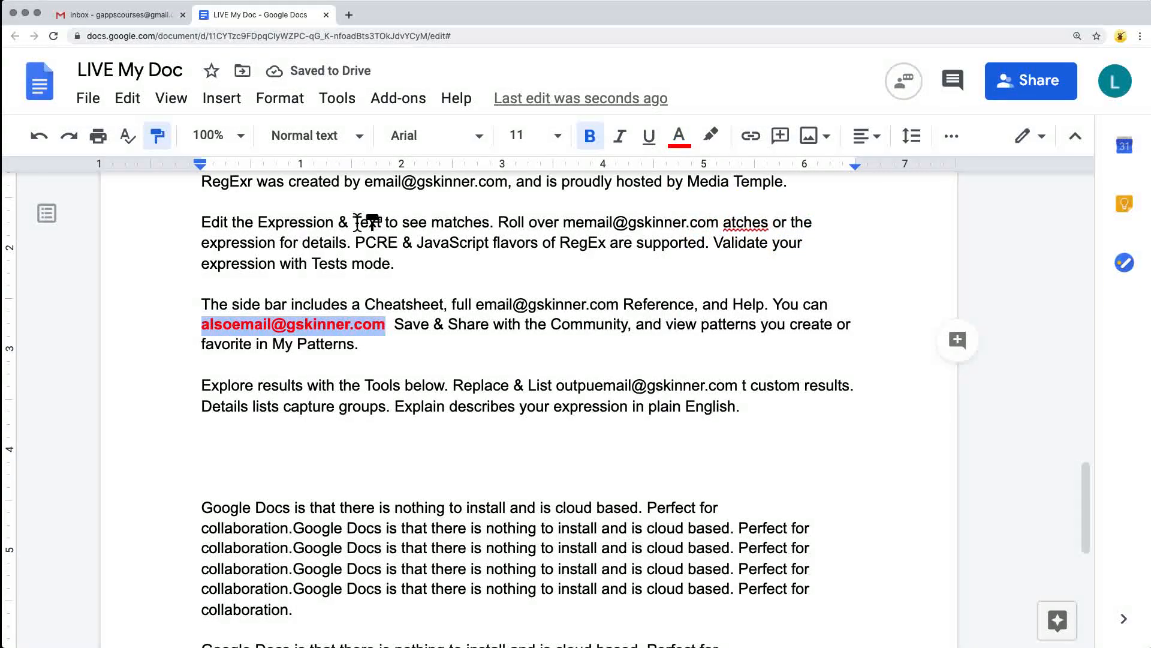
mouse_move(561, 222)
mouse_down()
mouse_move(728, 222)
mouse_move(719, 222)
mouse_up()
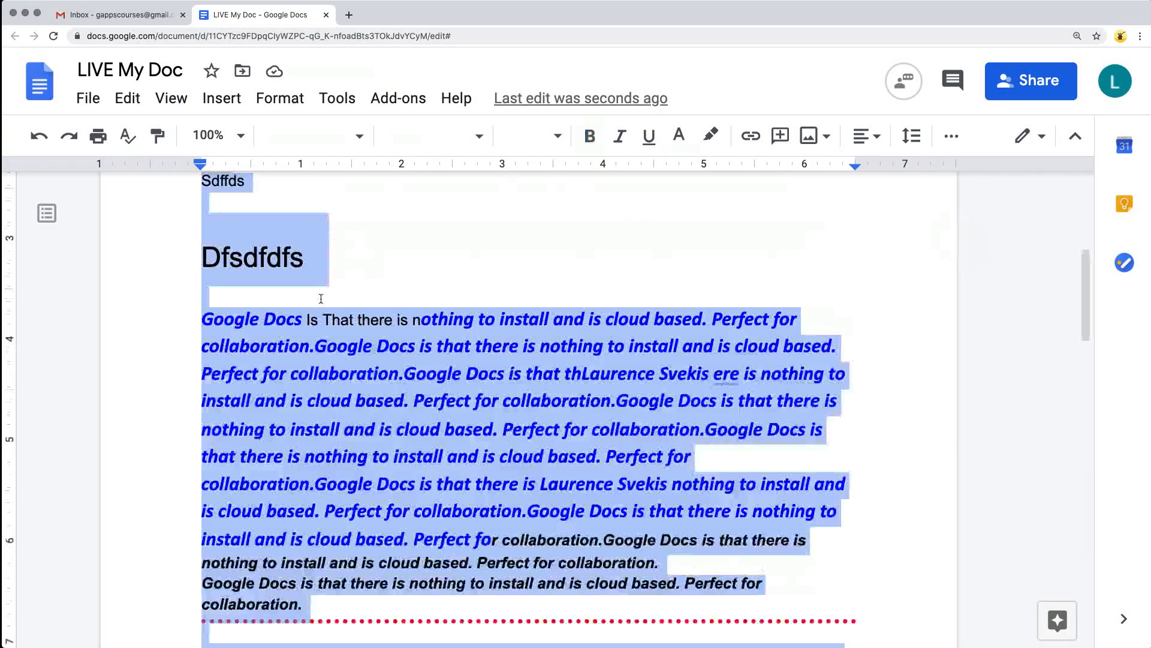
key(super+a)
scroll(319, 298, up, 15)
scroll(343, 313, down, 6)
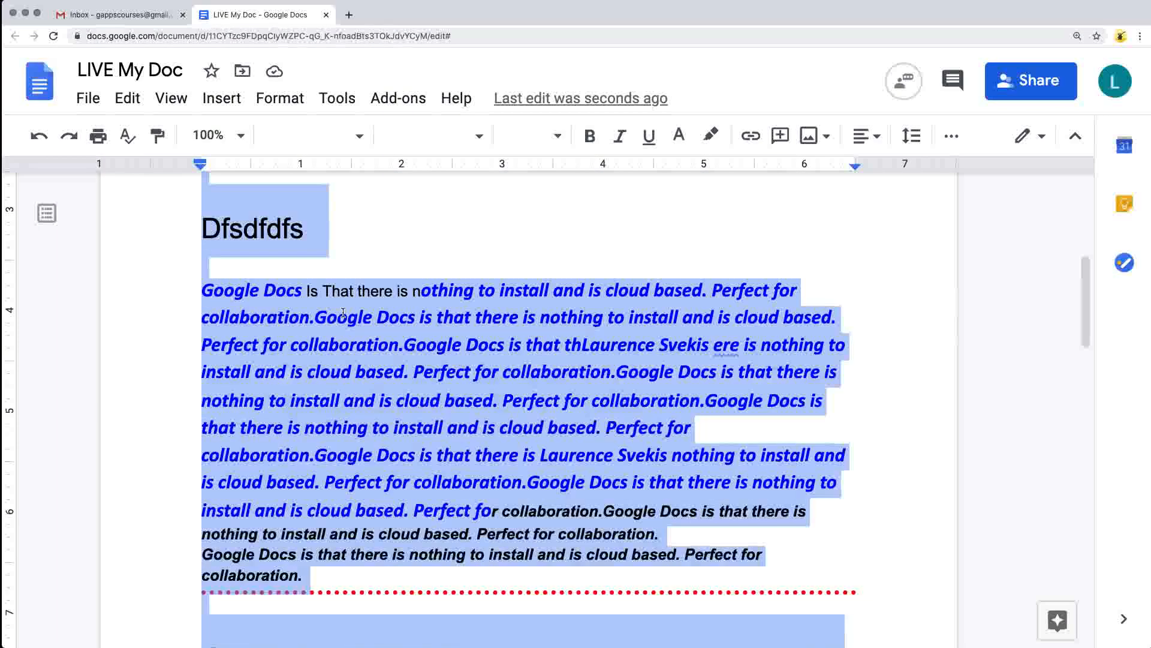
scroll(384, 303, down, 10)
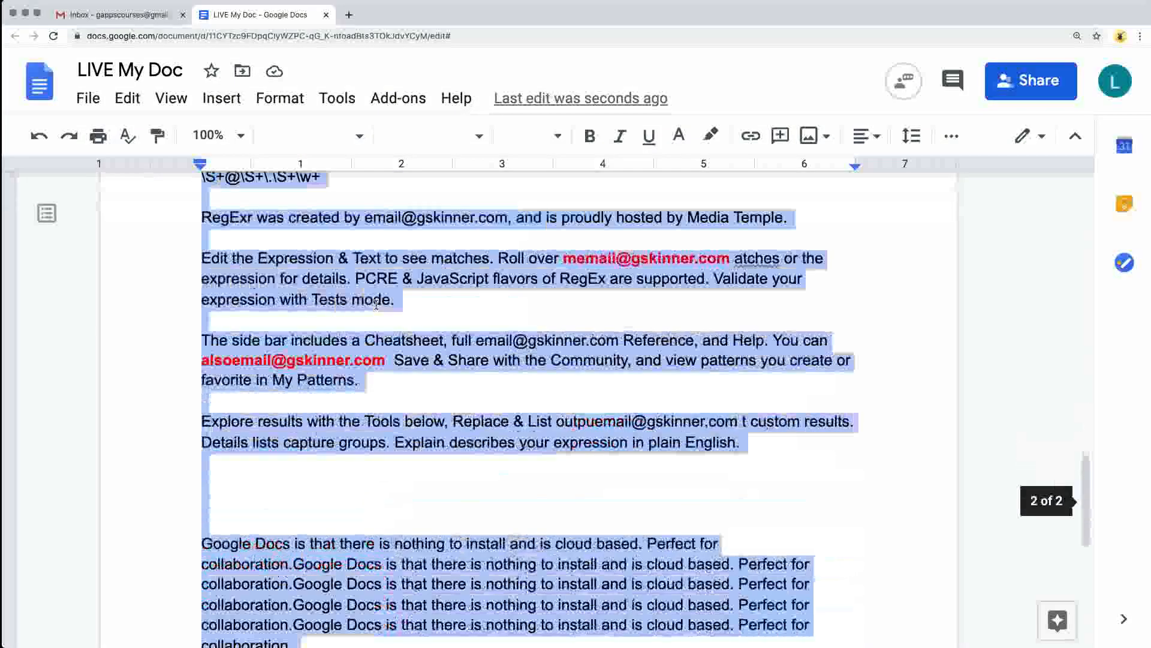
click(367, 340)
scroll(409, 323, down, 2)
scroll(410, 324, down, 6)
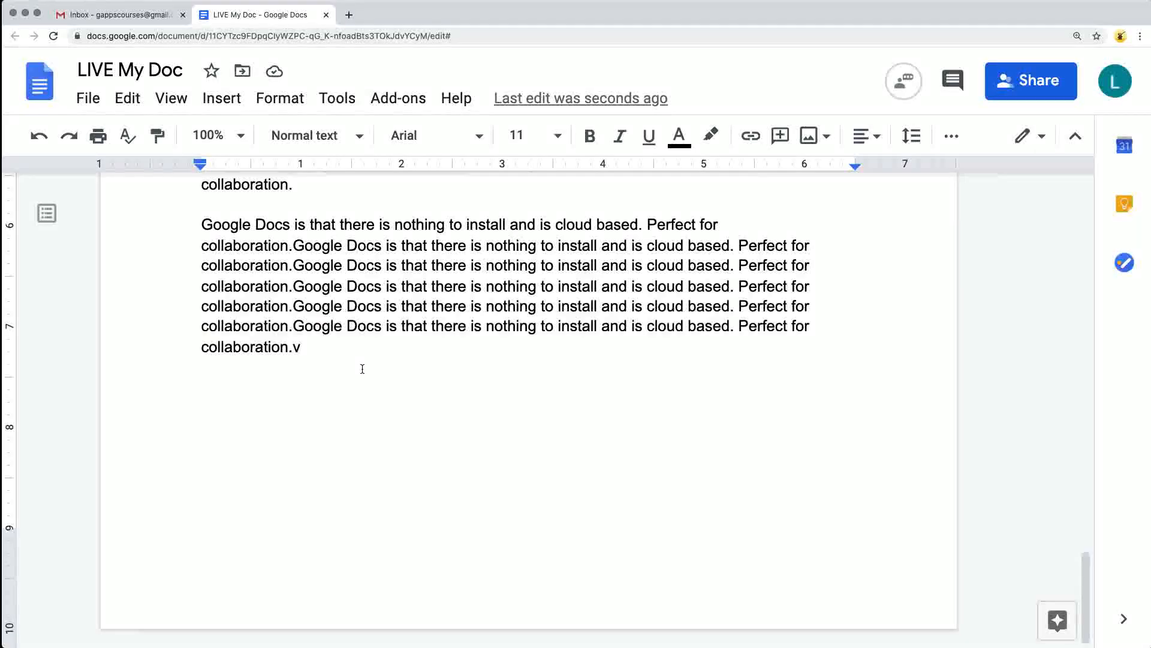
drag(362, 368, 336, 77)
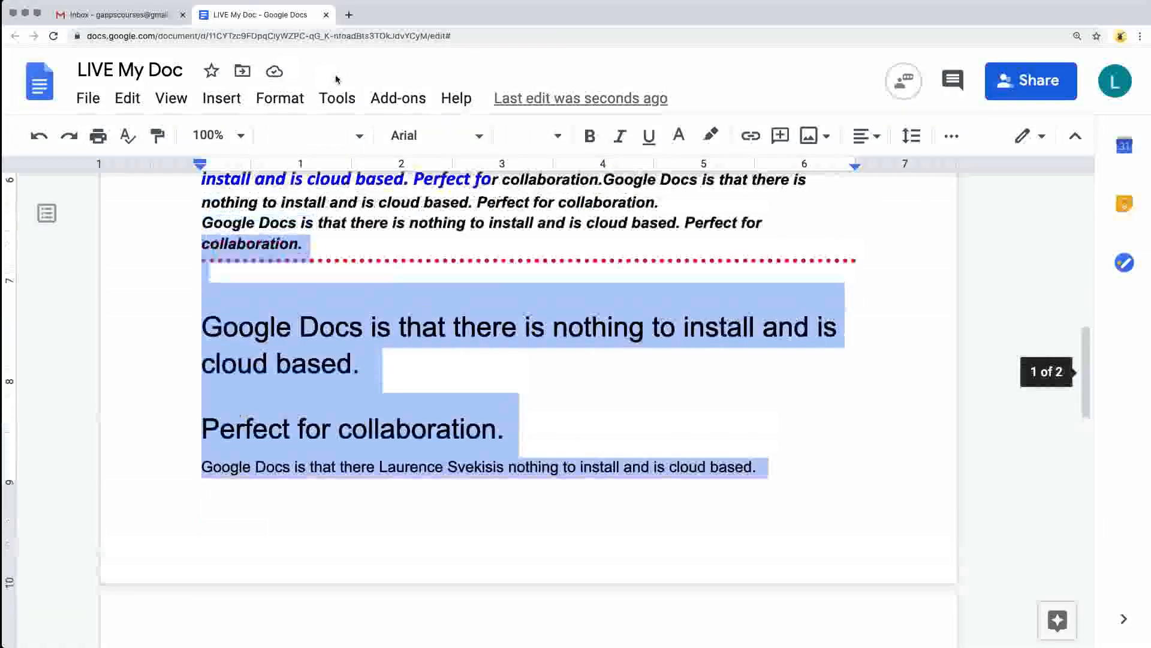
click(127, 98)
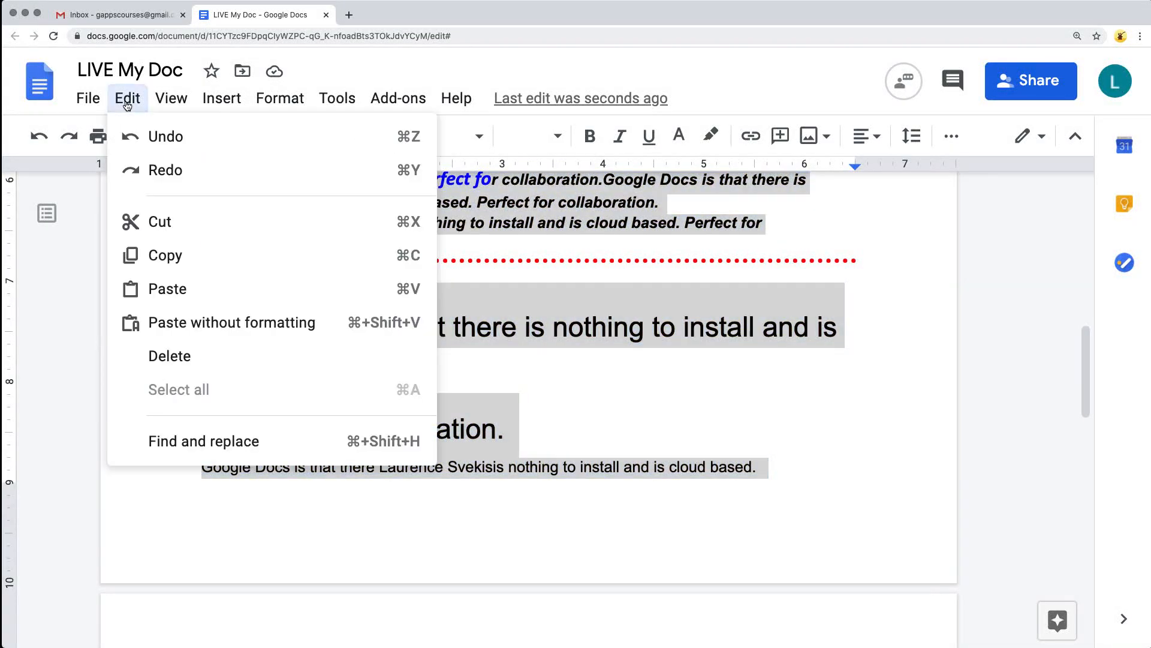
click(605, 333)
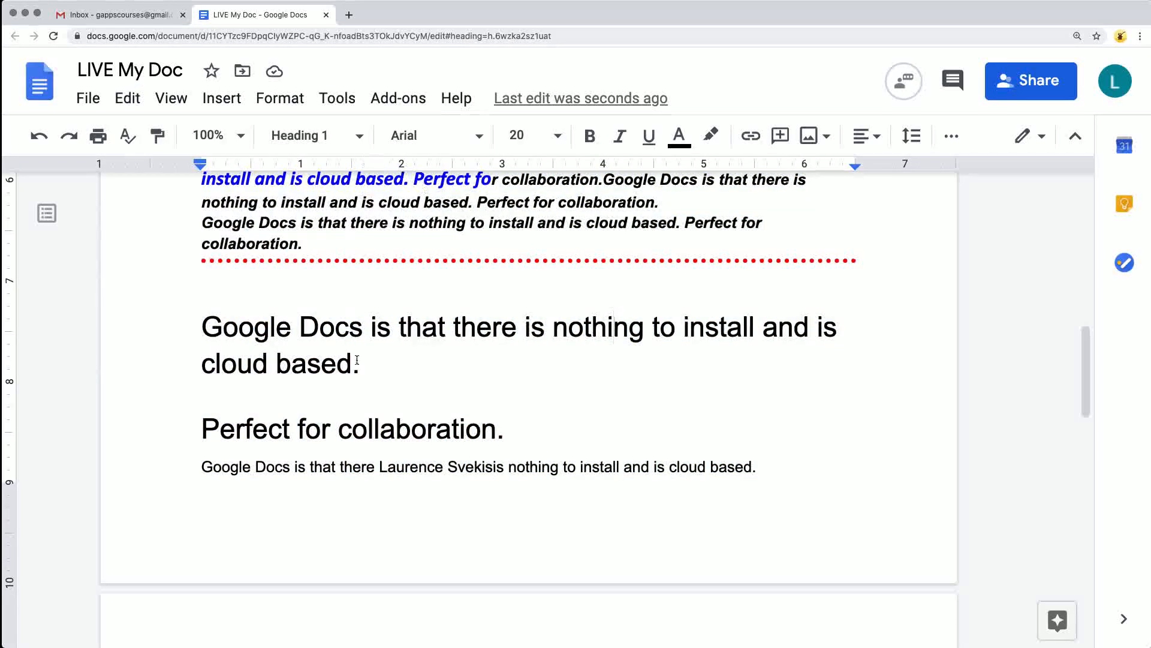
Select the entire document and apply the Normal text style to it.
click(127, 98)
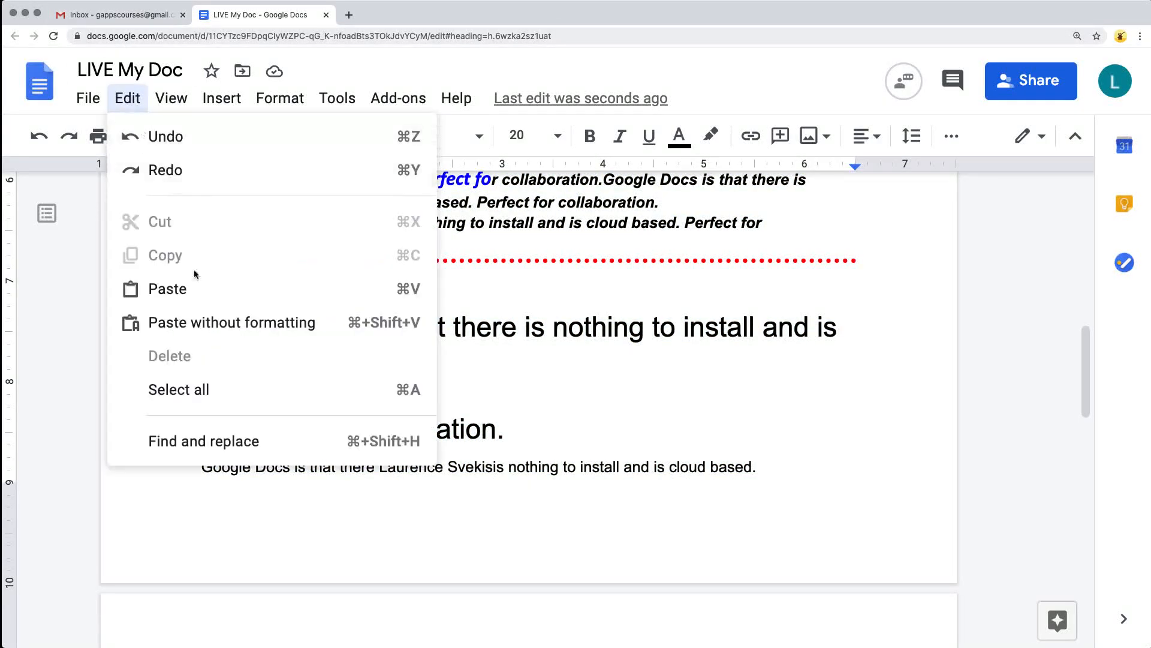
click(203, 386)
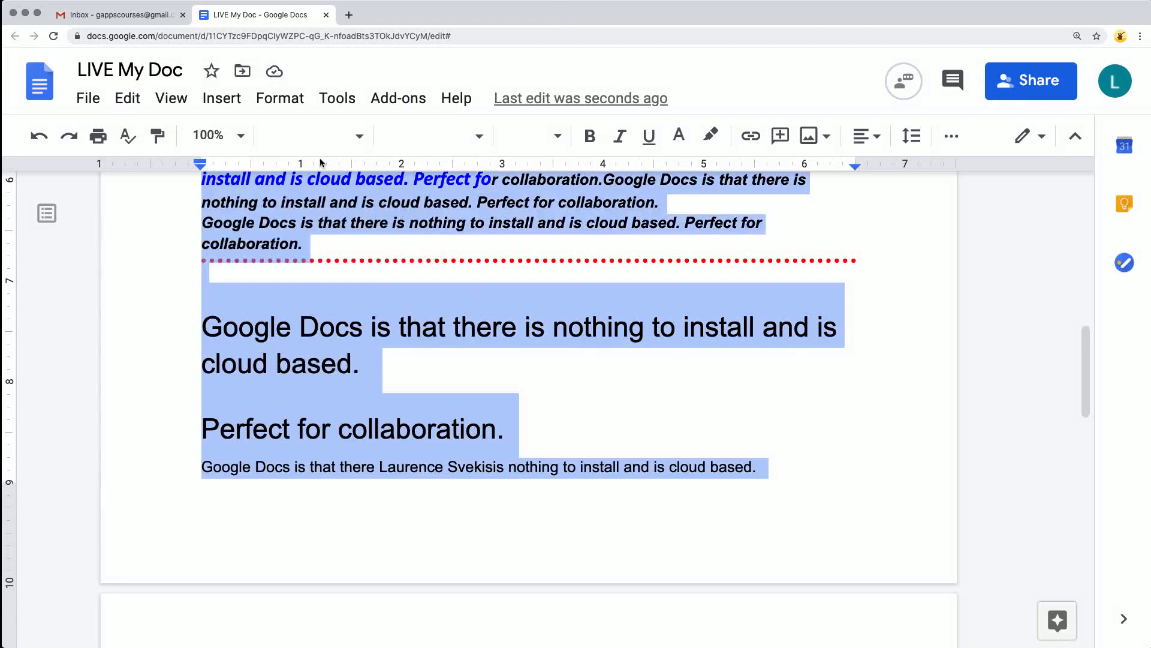
click(362, 144)
click(360, 180)
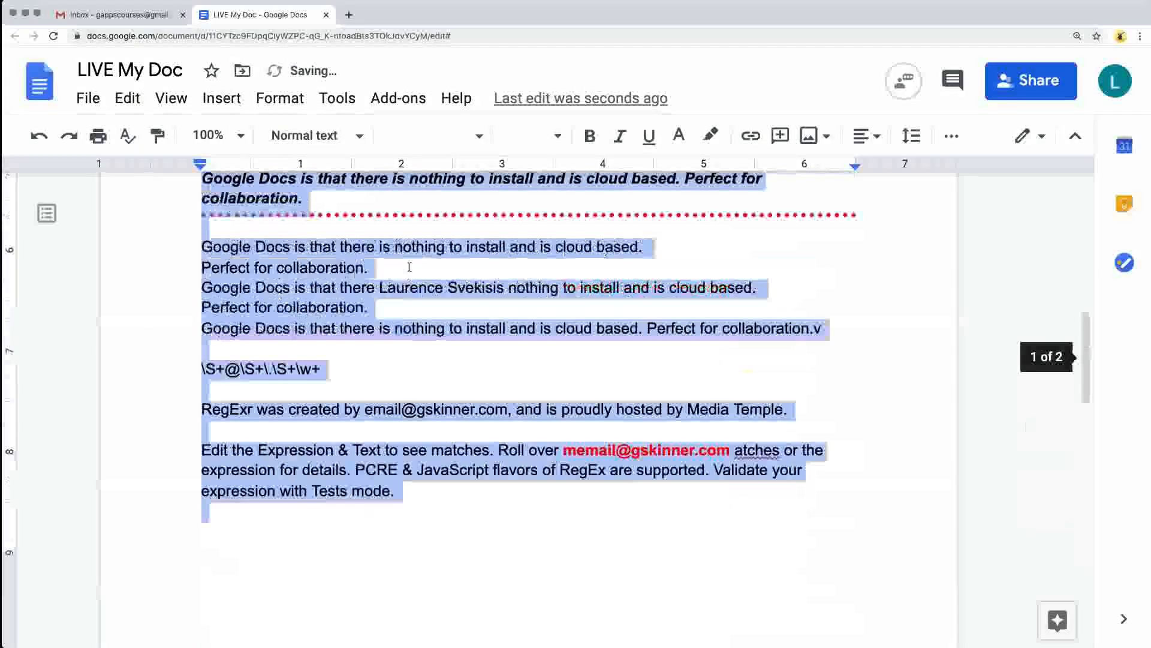
key(ctrl+z)
scroll(336, 276, up, 3)
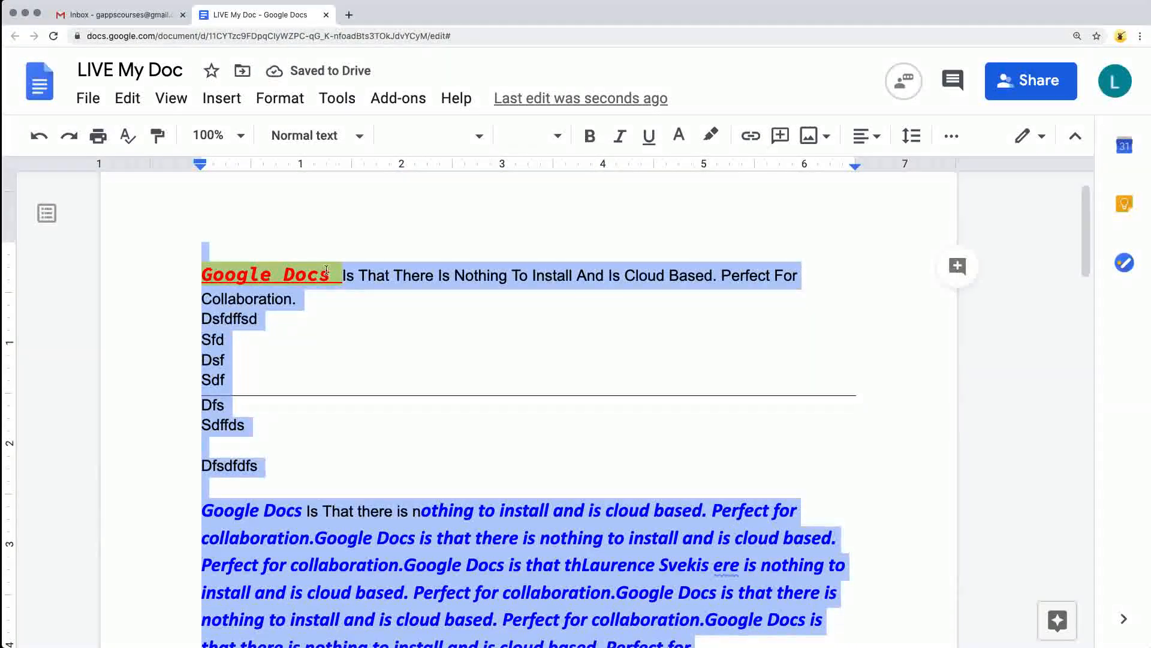
scroll(360, 273, down, 7)
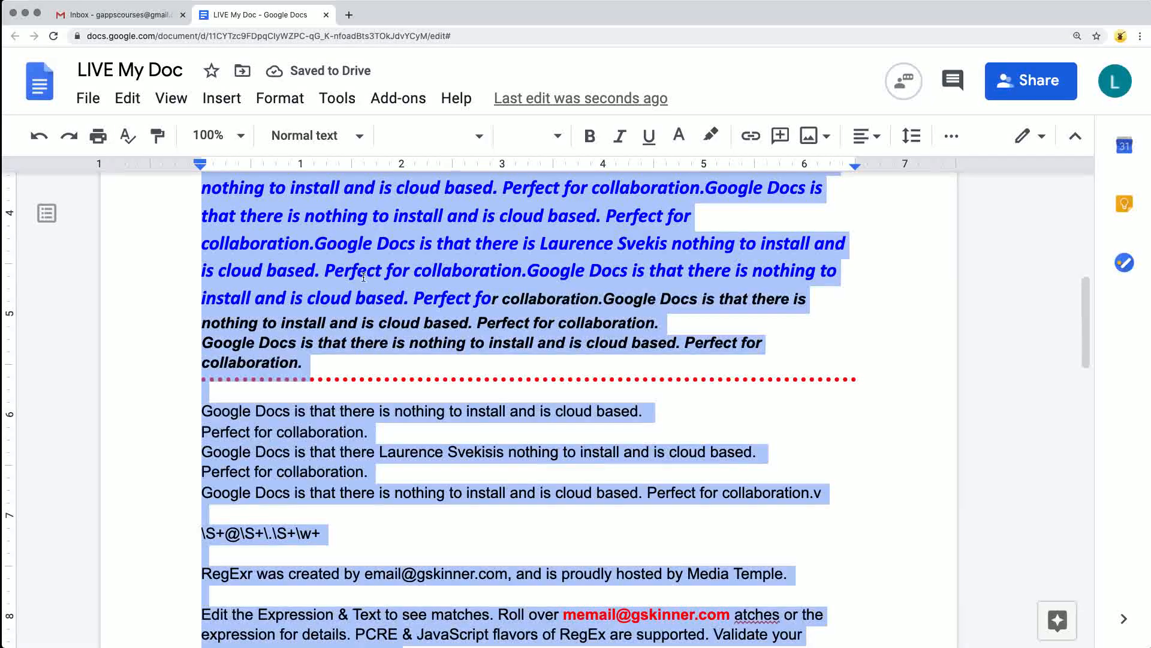
Select the entire document again, clear all of its formatting, and review the pages.
click(364, 277)
click(127, 98)
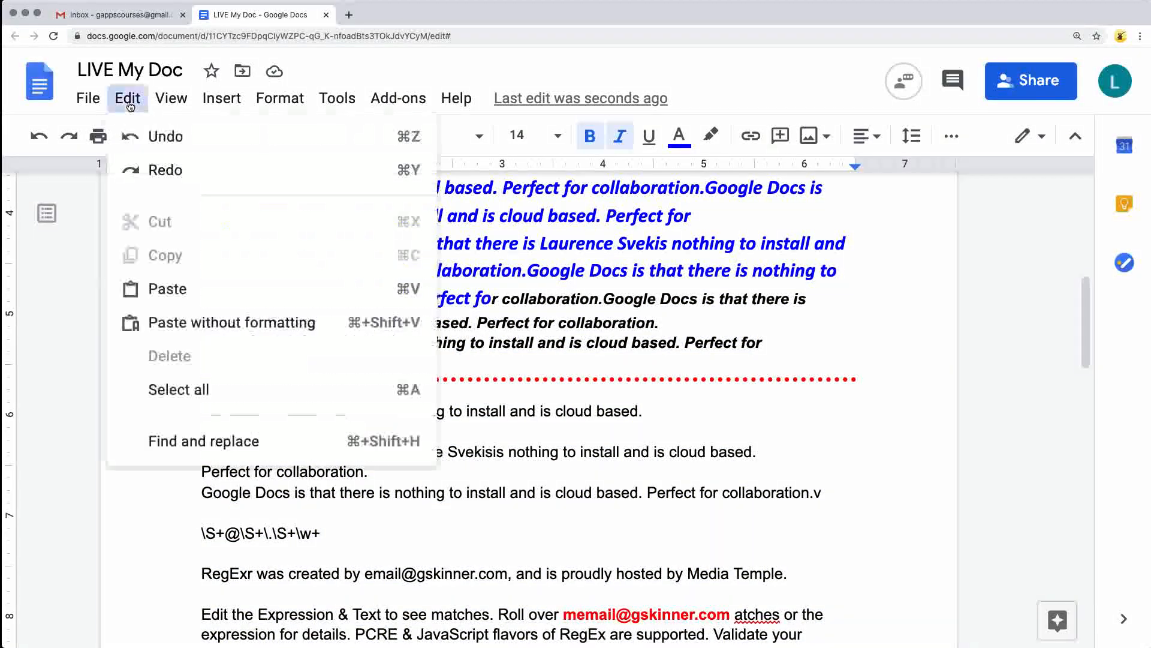
click(201, 389)
click(280, 98)
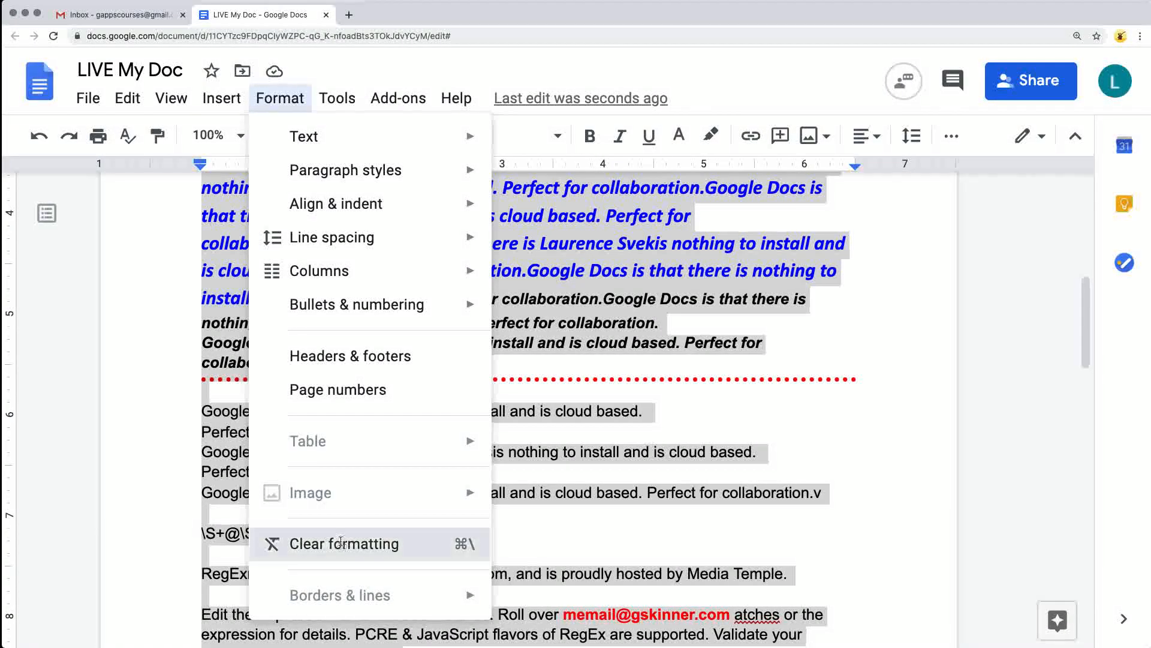
click(342, 544)
click(415, 415)
scroll(415, 415, up, 8)
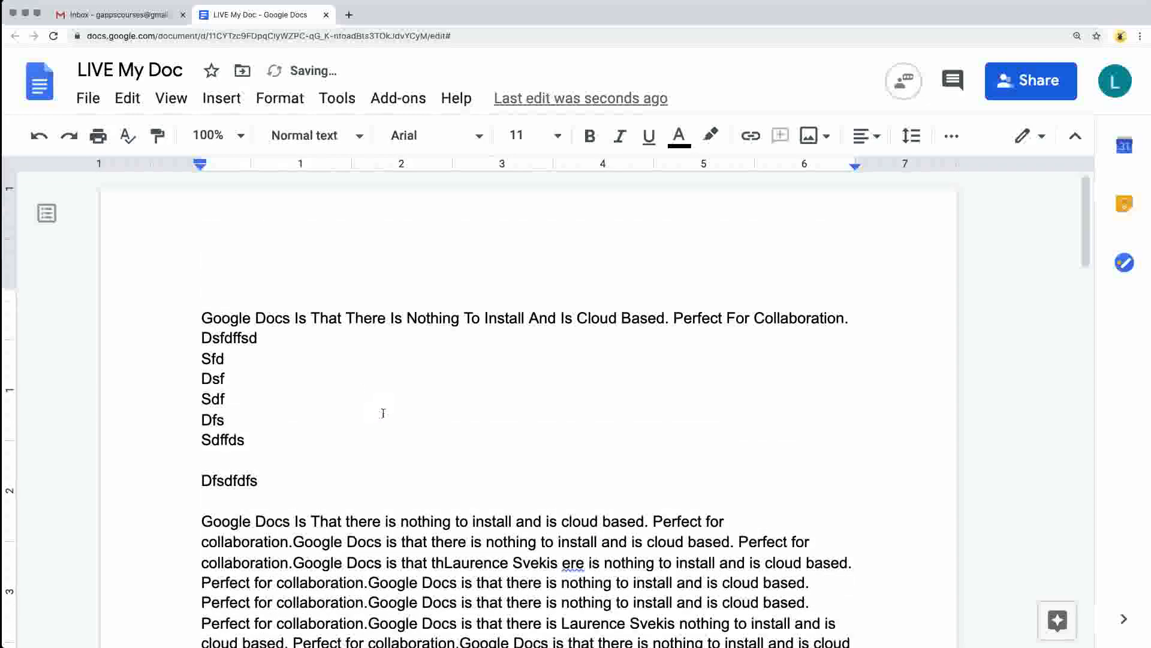
scroll(383, 412, down, 20)
scroll(334, 373, up, 10)
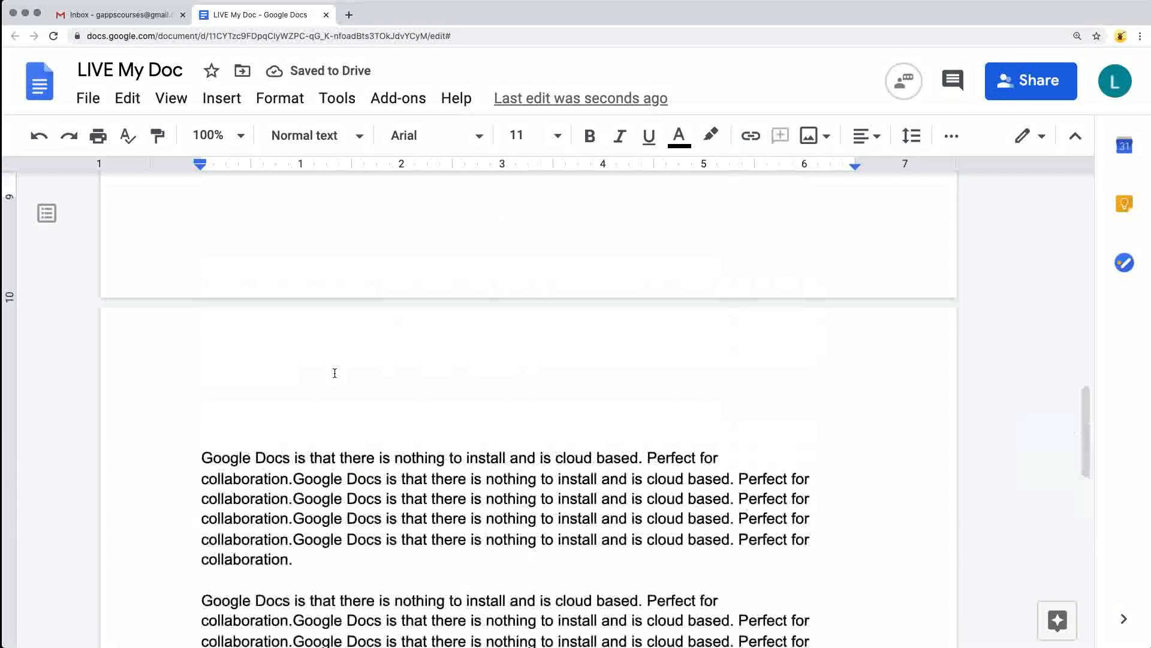
scroll(337, 340, up, 5)
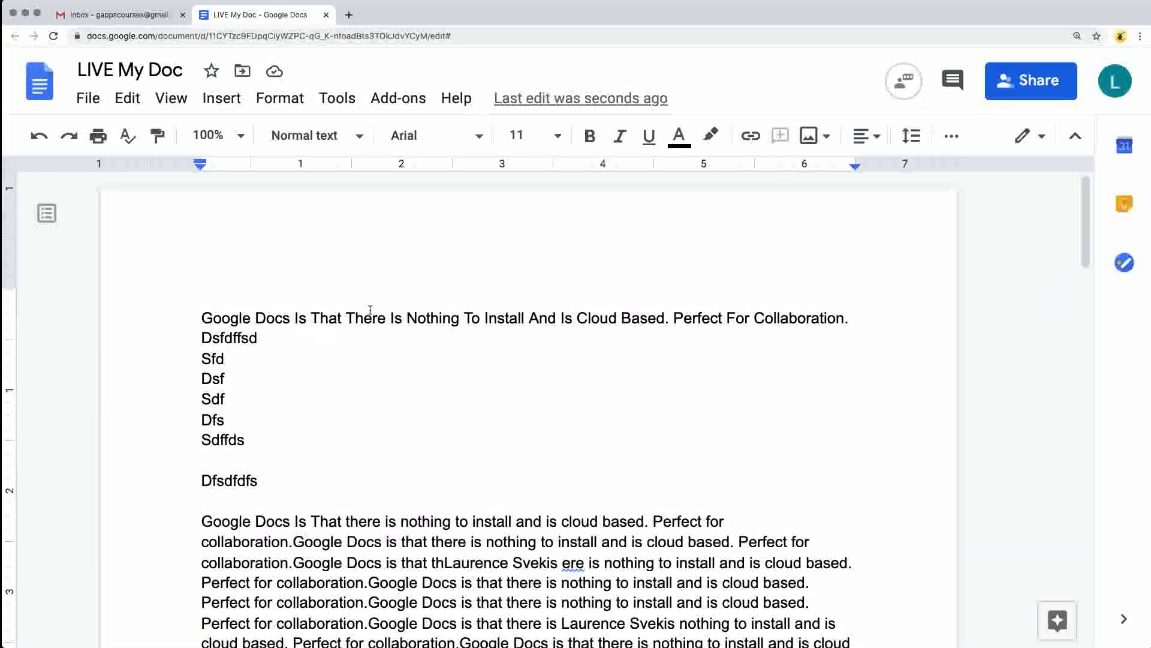